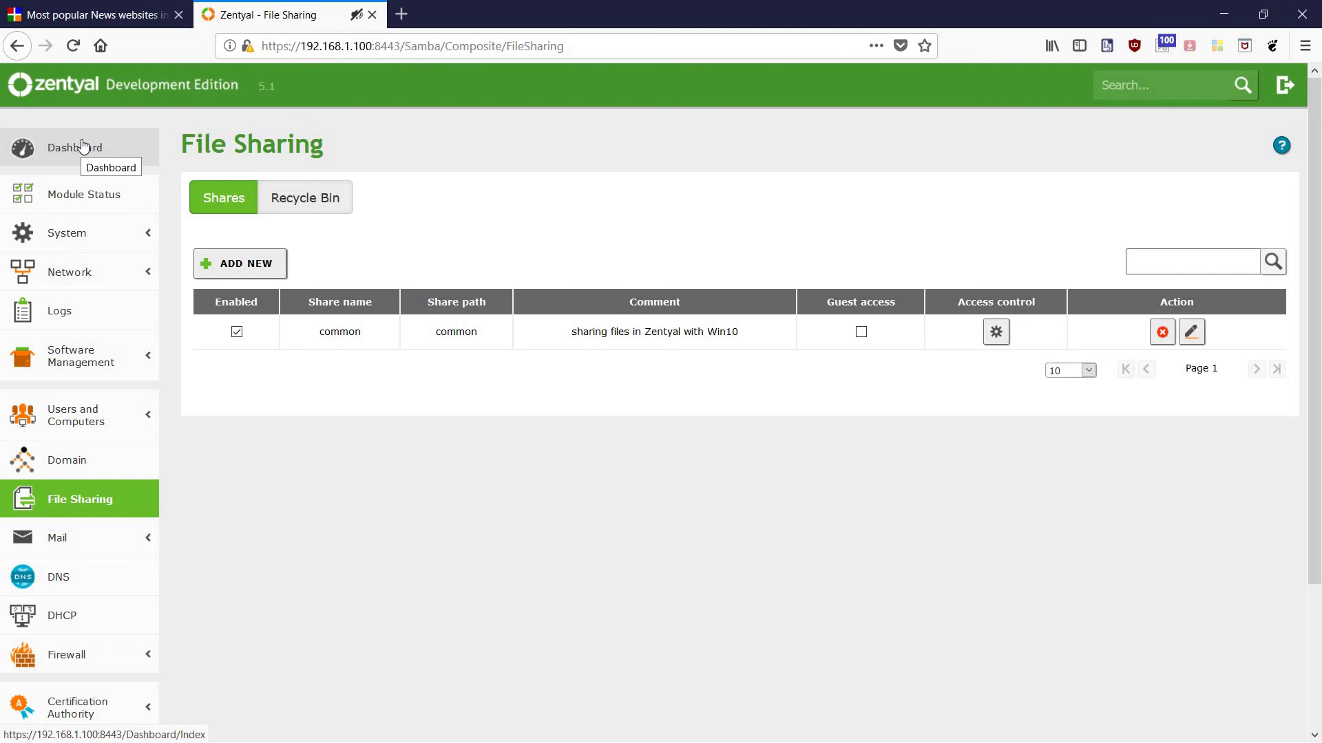
- Open the Module Status page and review the full list of modules with their dependencies and enabled status
click(82, 146)
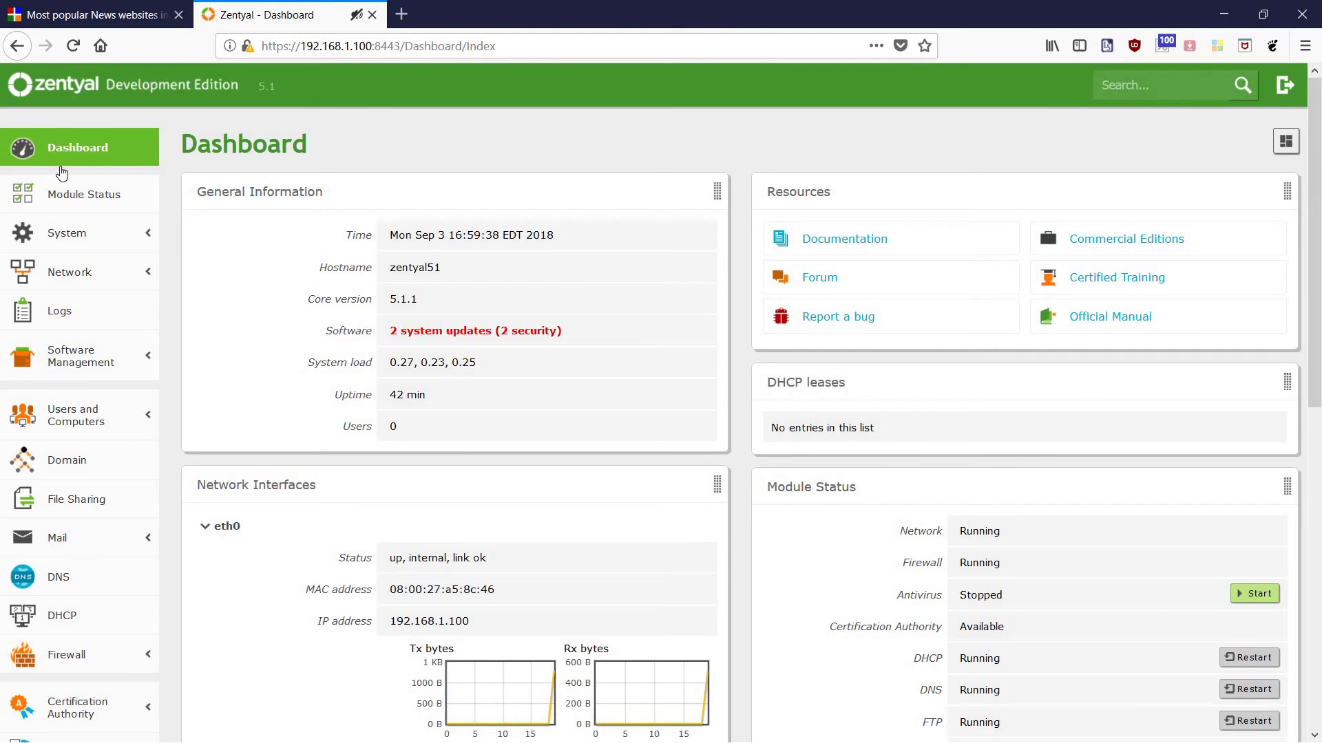
click(76, 197)
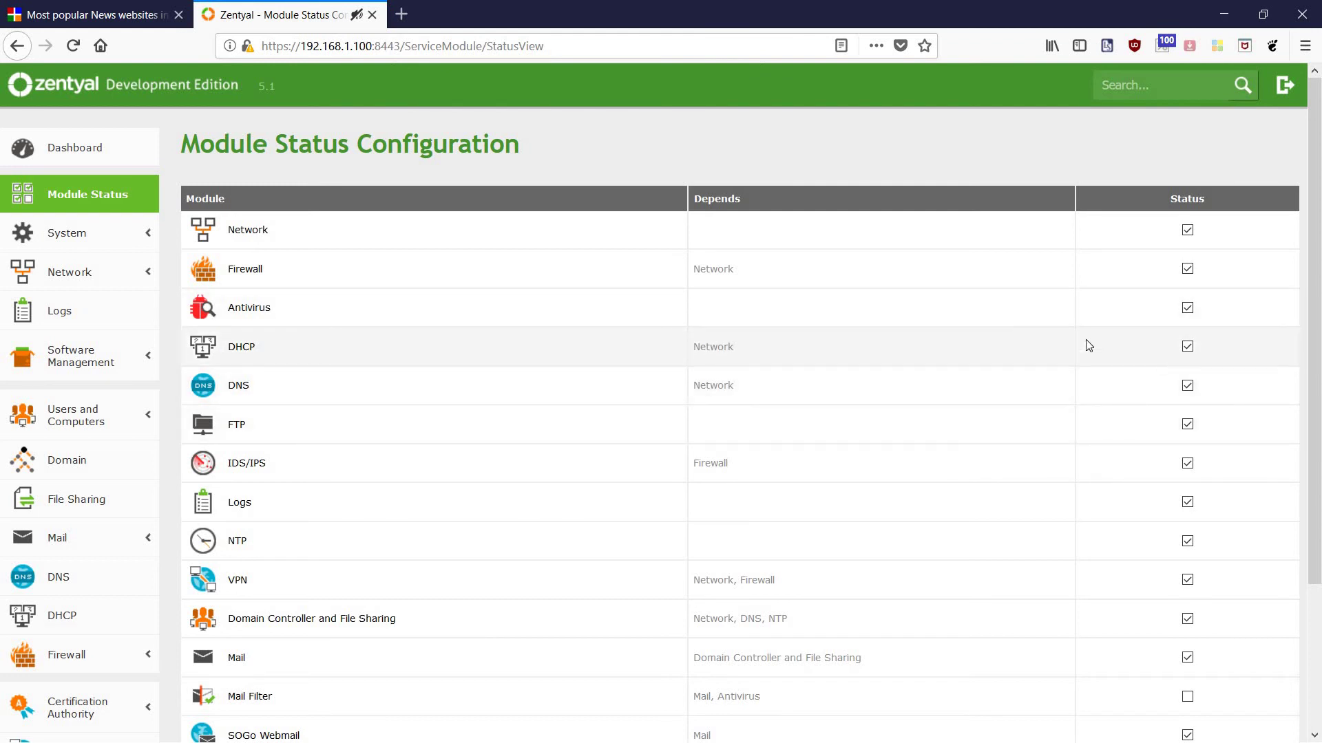
scroll(348, 460, down, 2)
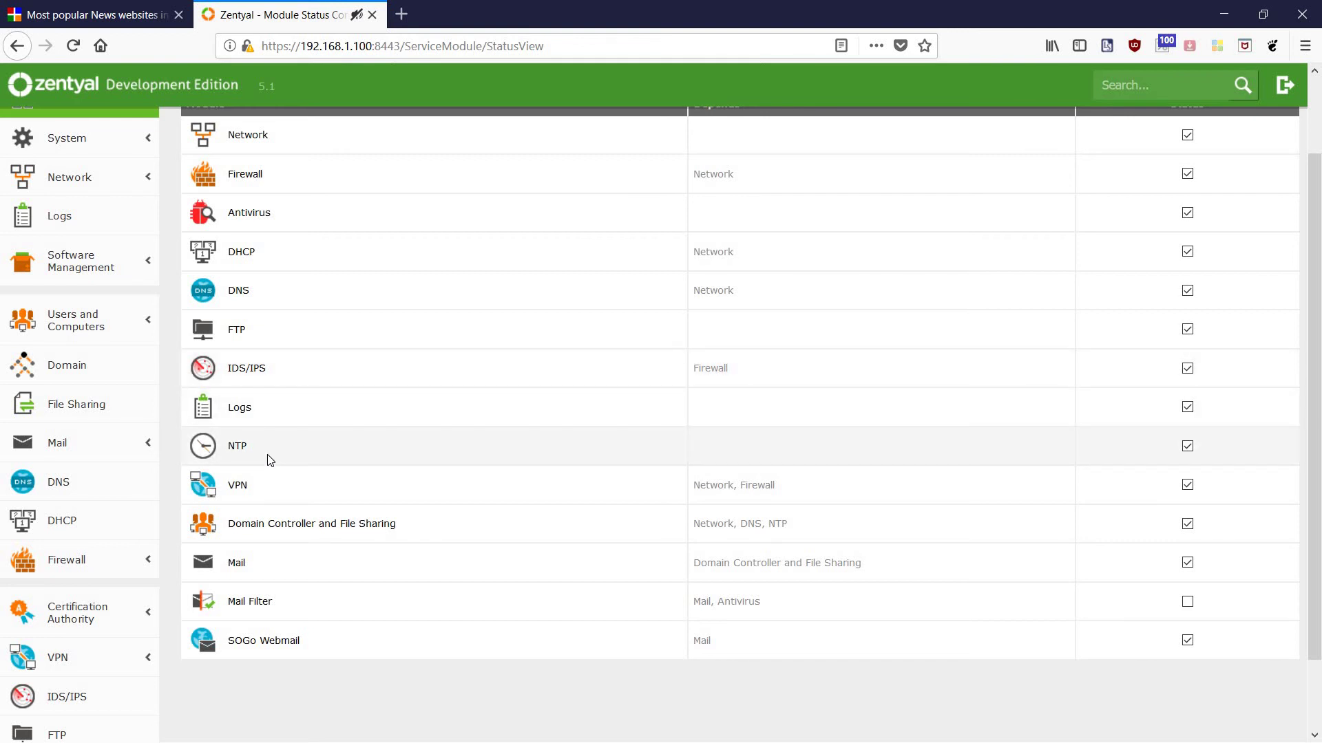
scroll(270, 460, down, 2)
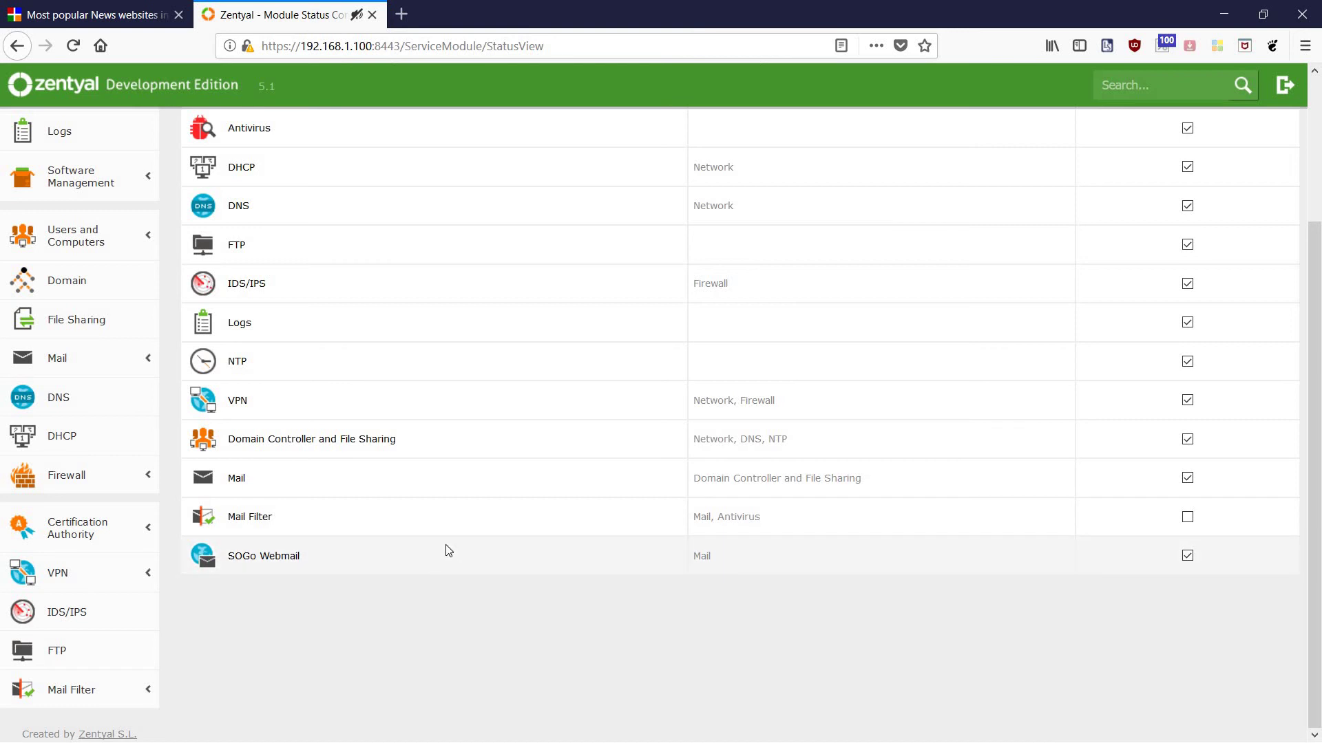
scroll(448, 551, up, 3)
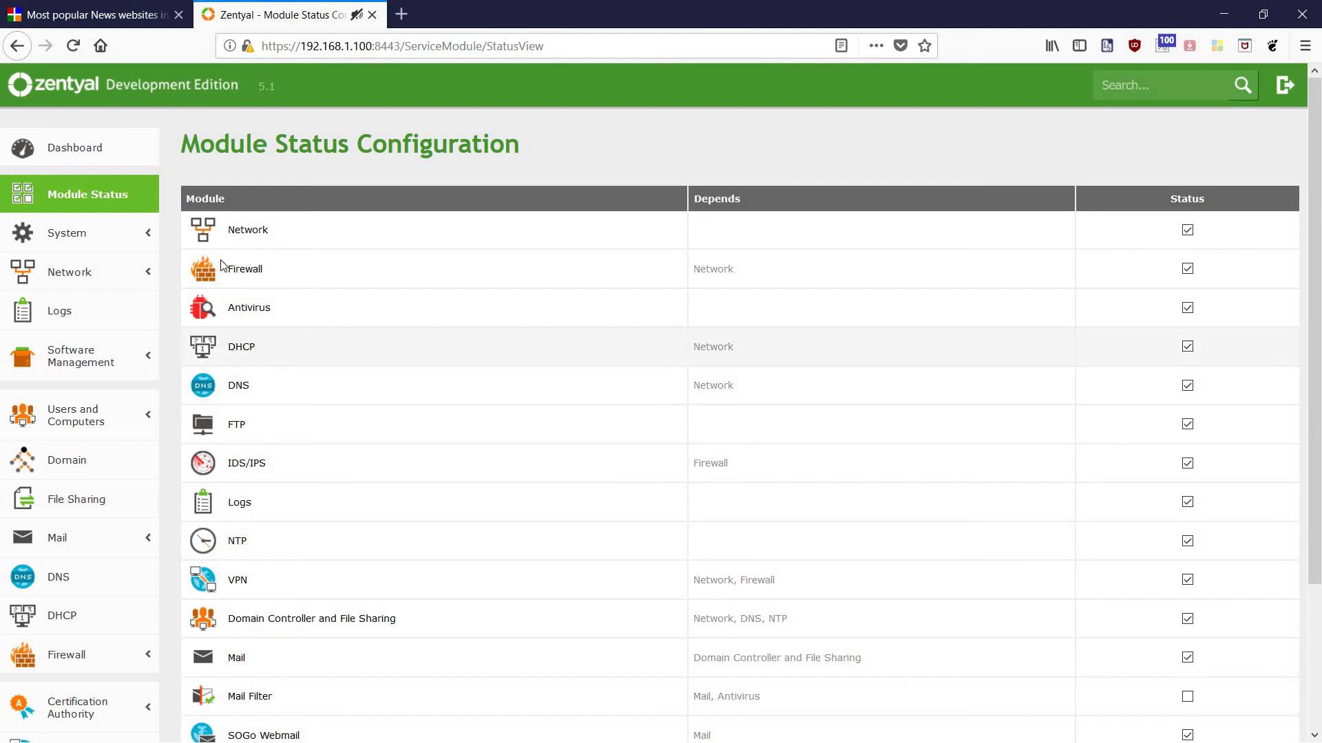
- Go back to the dashboard and examine its general information, network interface and module status widgets
click(81, 147)
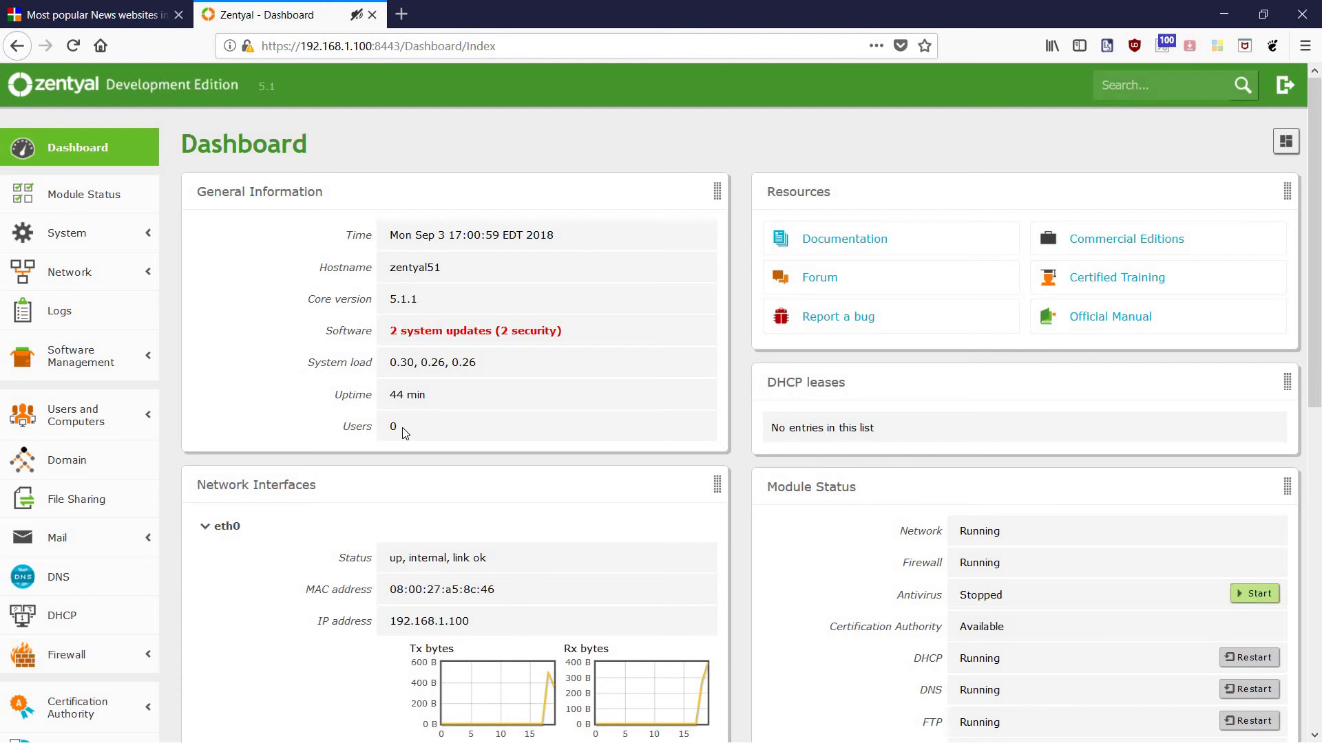
scroll(405, 432, down, 4)
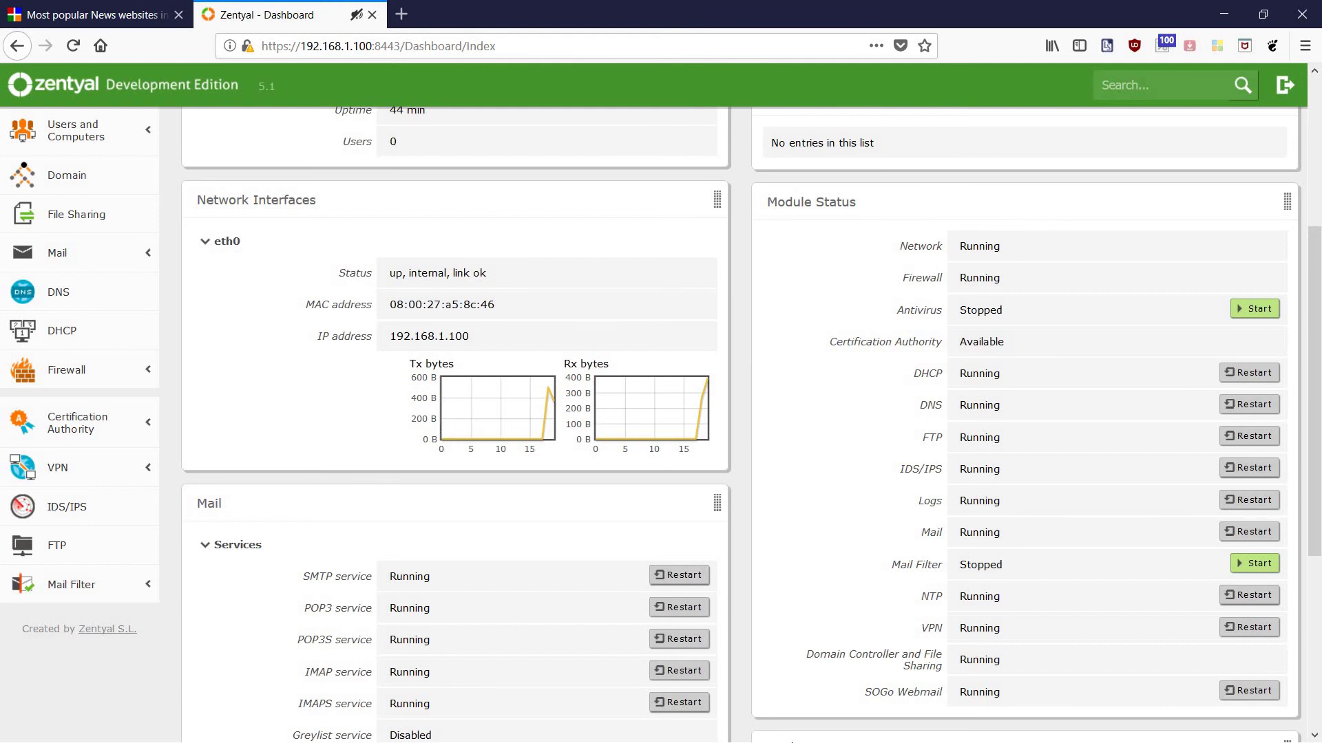
- Switch to the Zentyal 5.1 Server virtual machine, open a terminal there and enlarge its window
click(1224, 14)
mouse_move(819, 740)
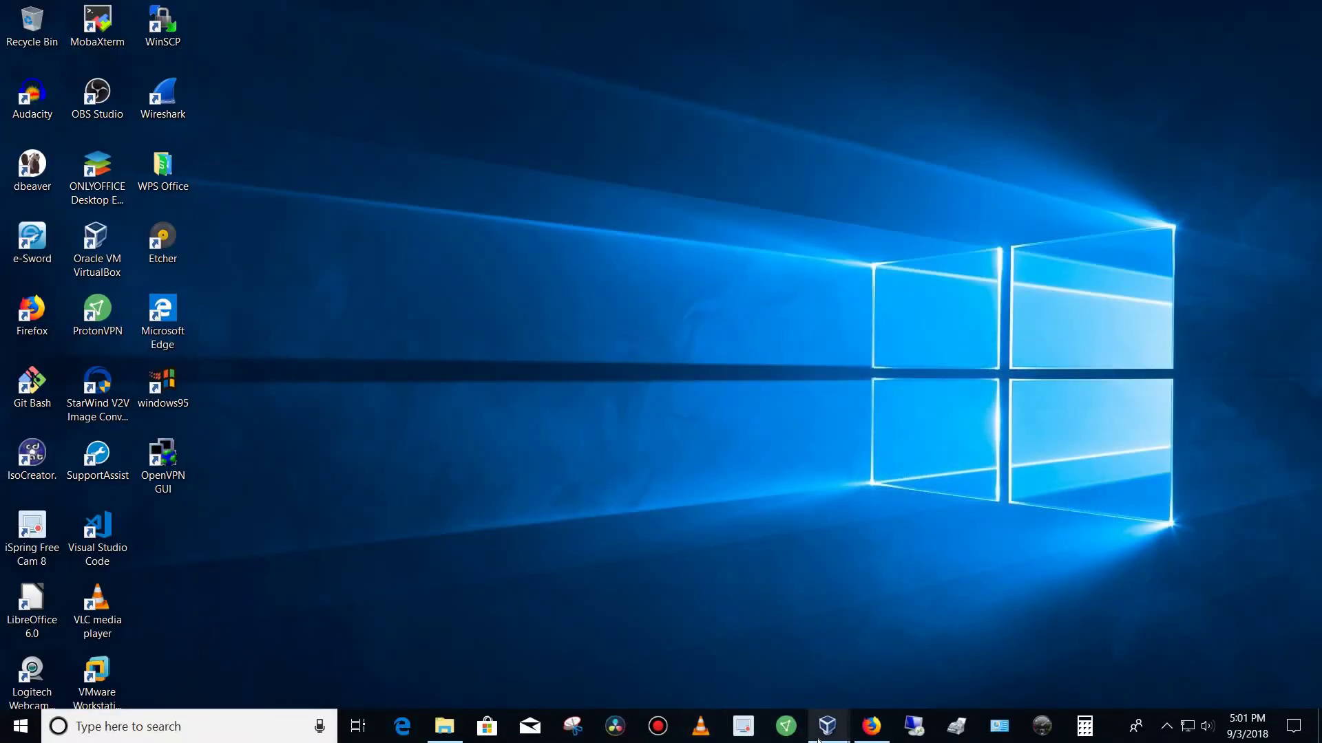
click(910, 687)
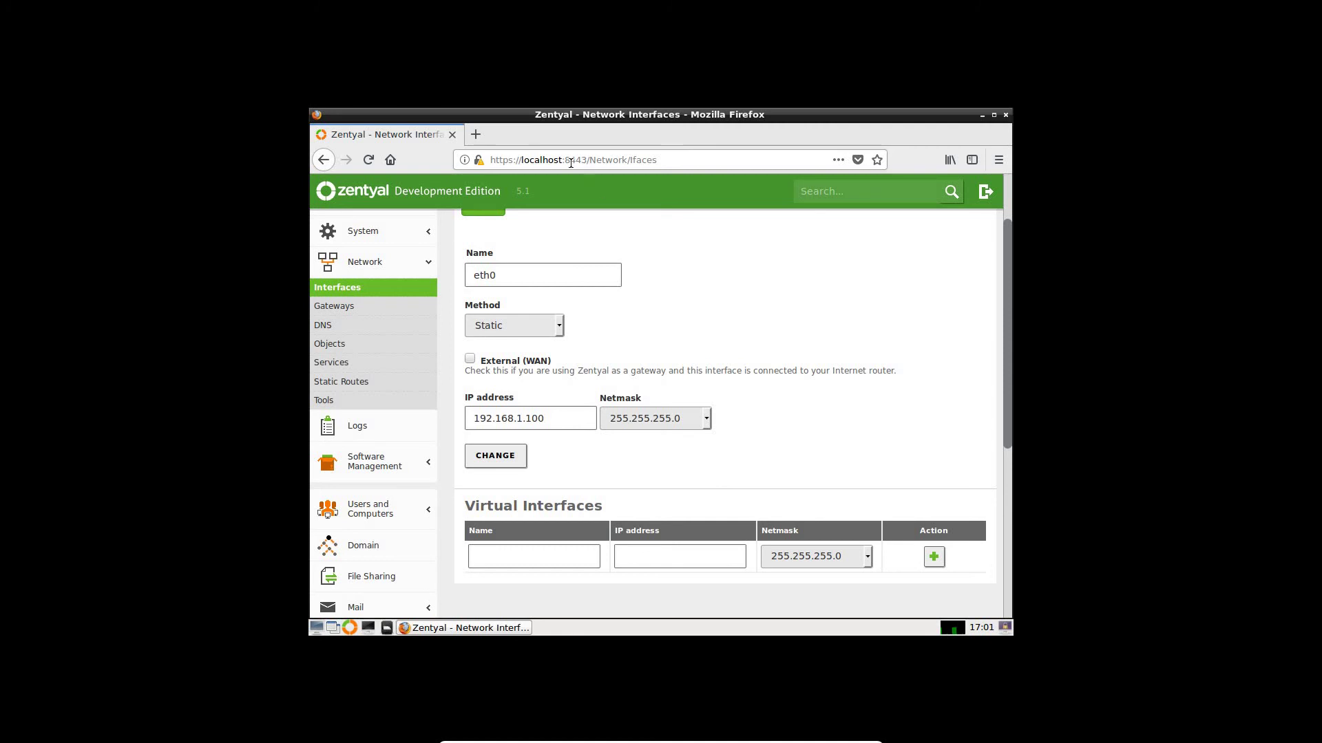
click(369, 628)
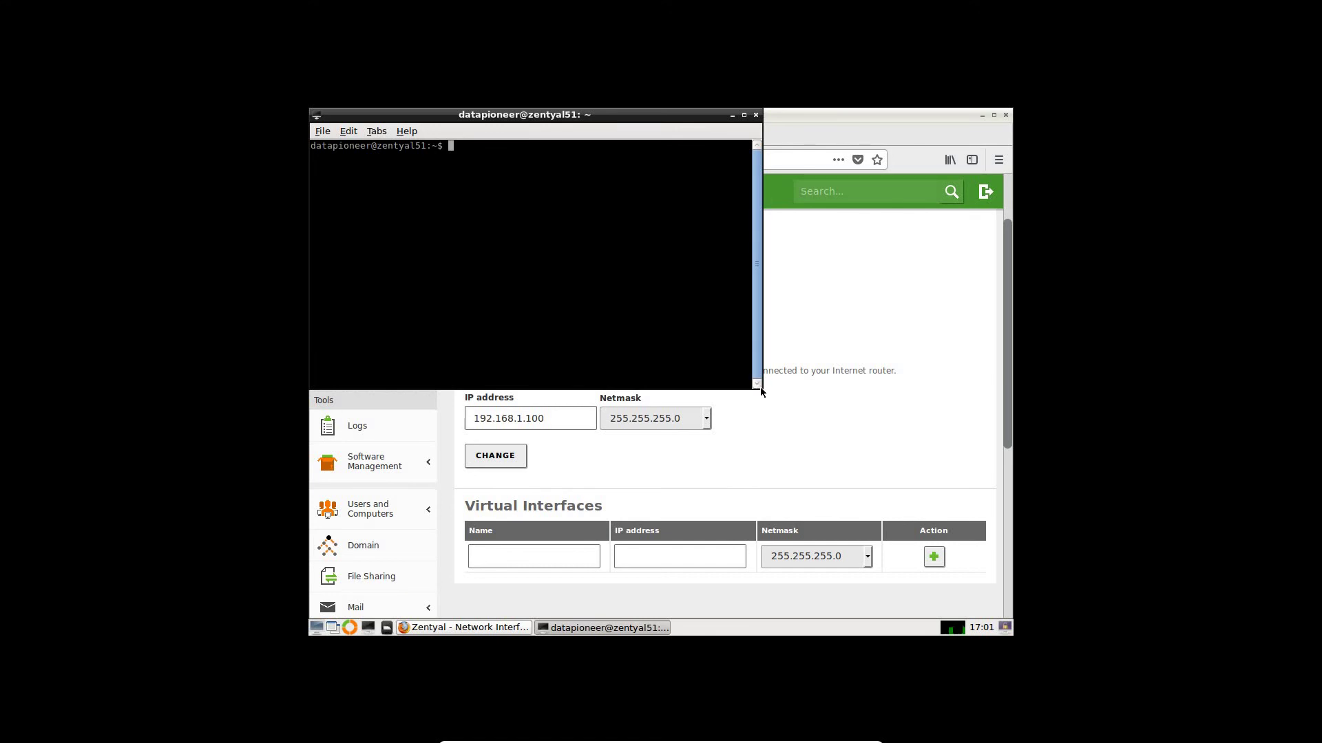
drag(760, 392, 821, 502)
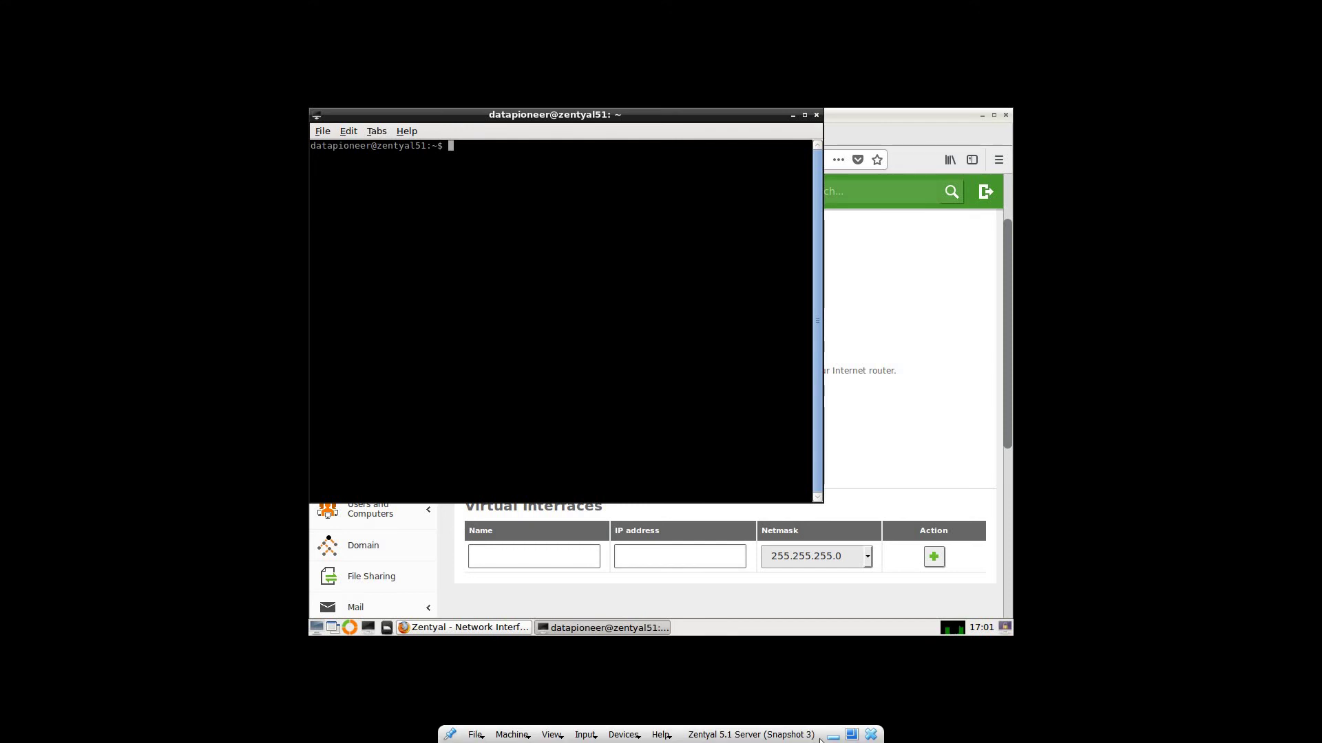
- Switch back to Firefox on the host and review the dashboard's General Information, Network Interfaces, Mail and Mail filter widgets
click(834, 731)
mouse_move(871, 741)
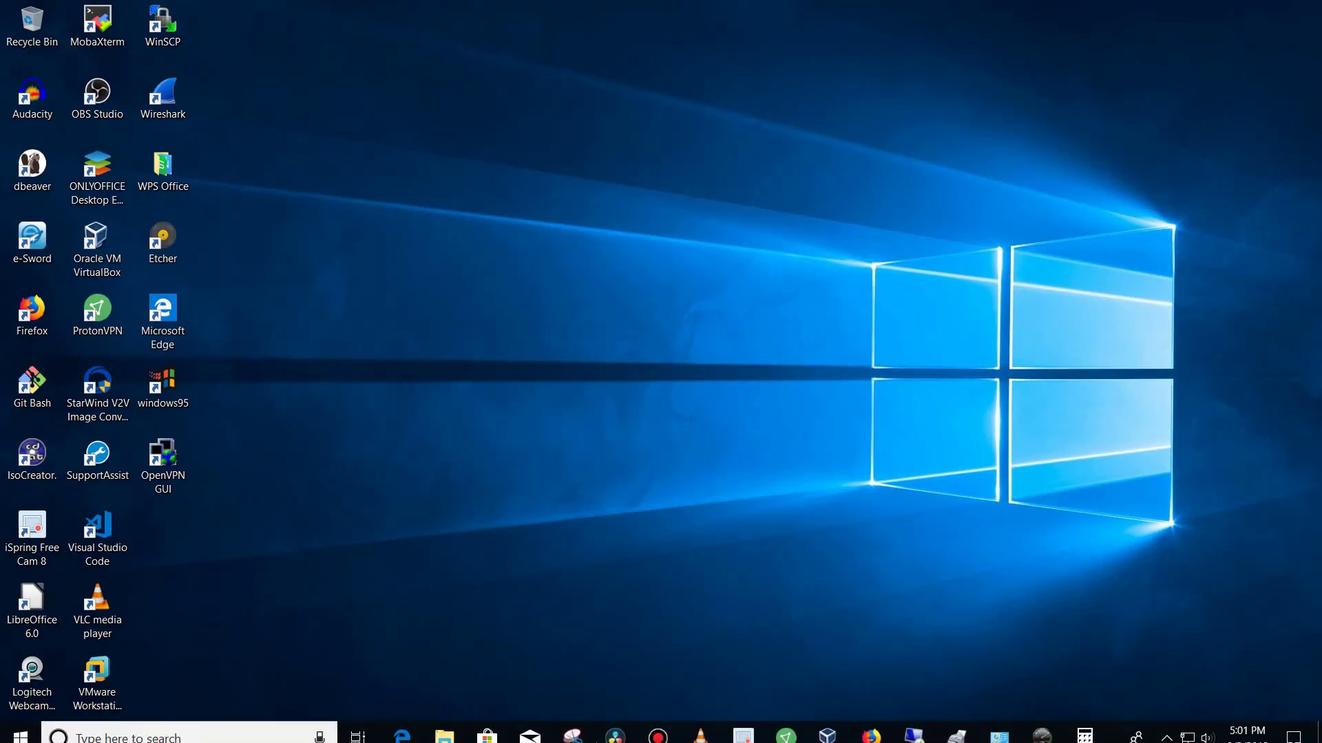
click(871, 724)
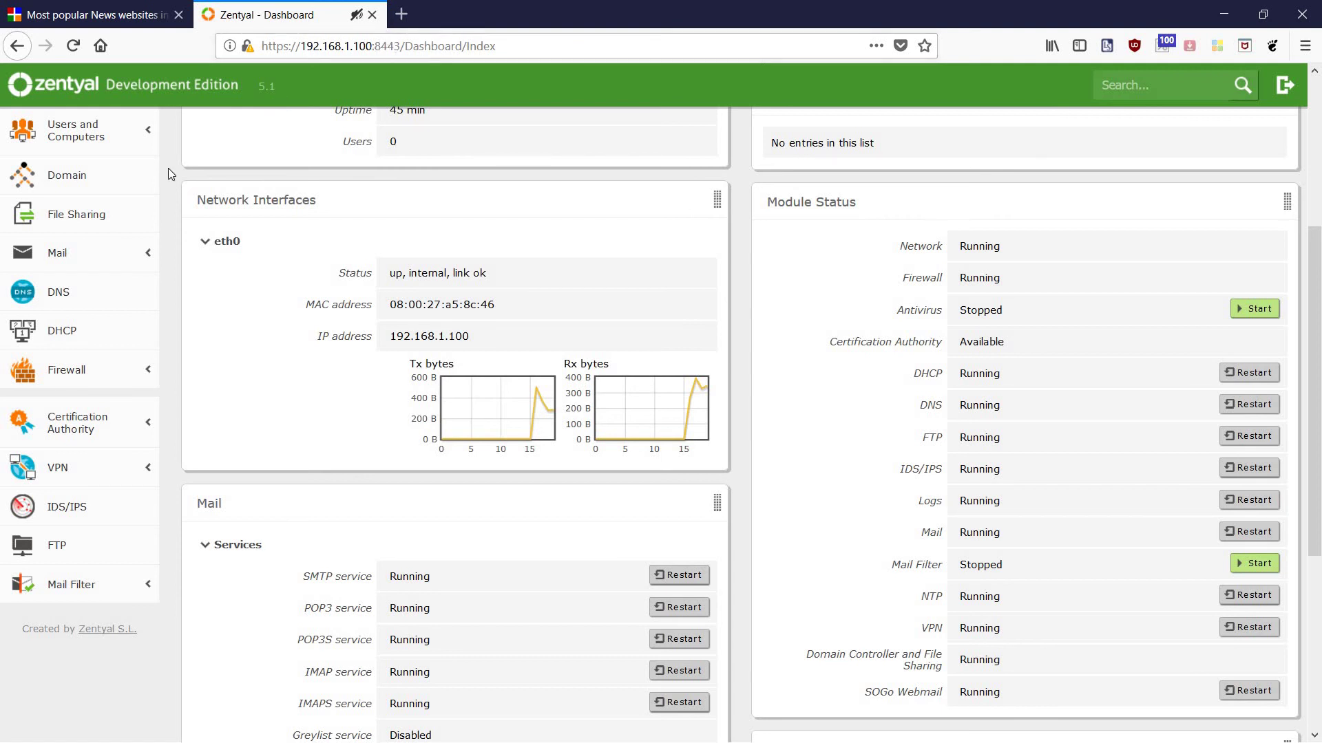
scroll(134, 177, up, 5)
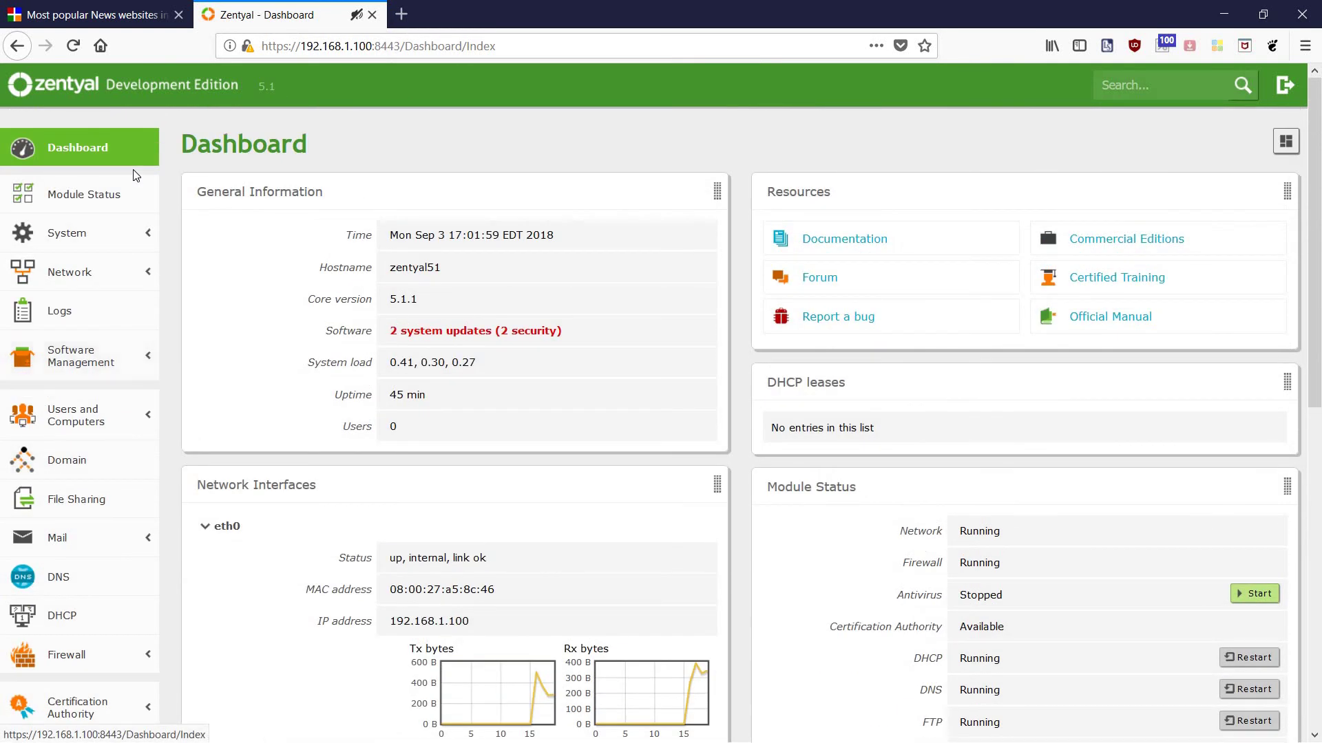
scroll(419, 306, down, 4)
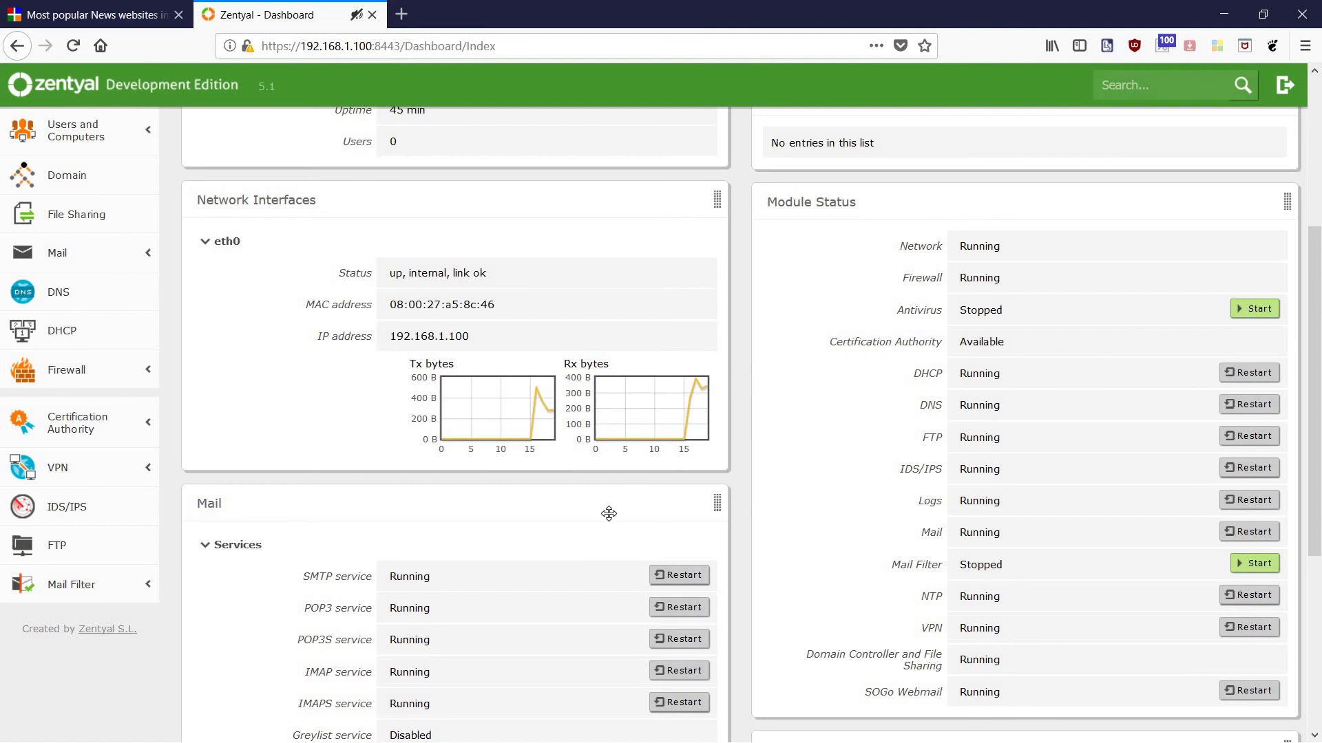
scroll(610, 517, down, 5)
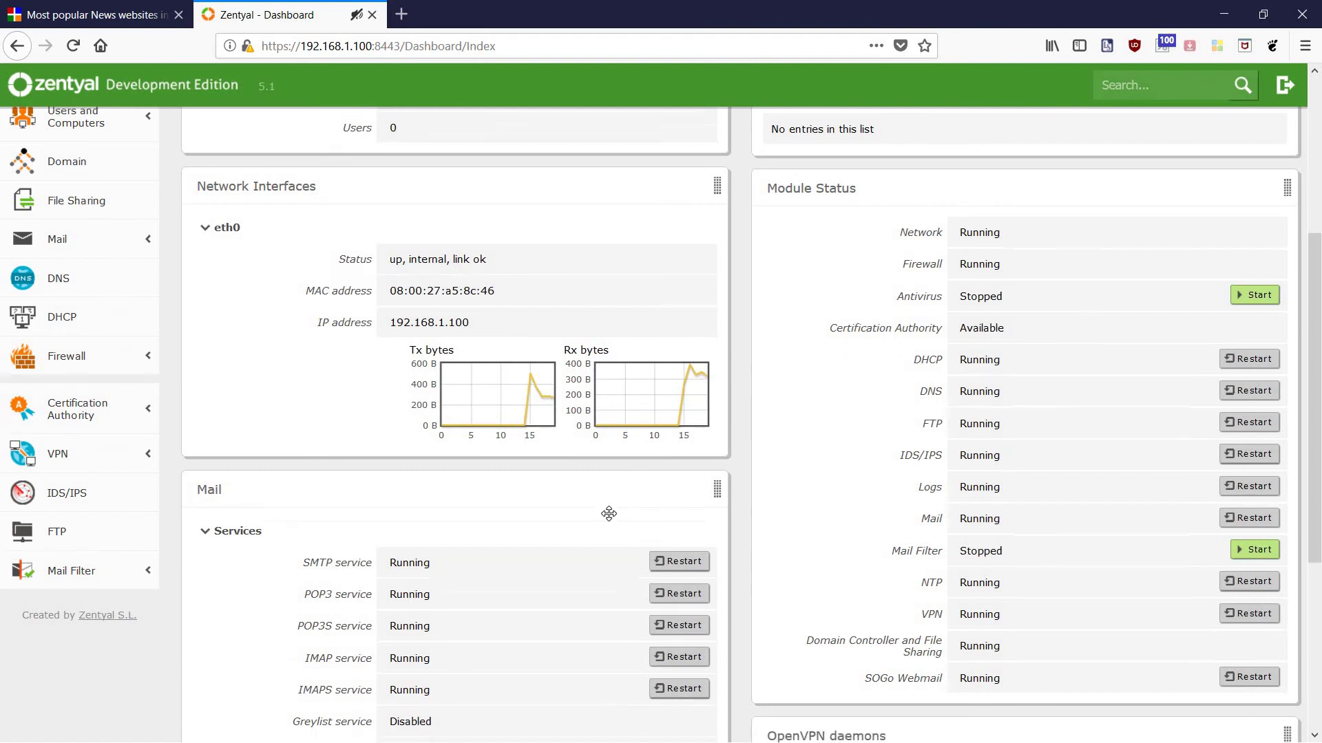
scroll(610, 519, down, 2)
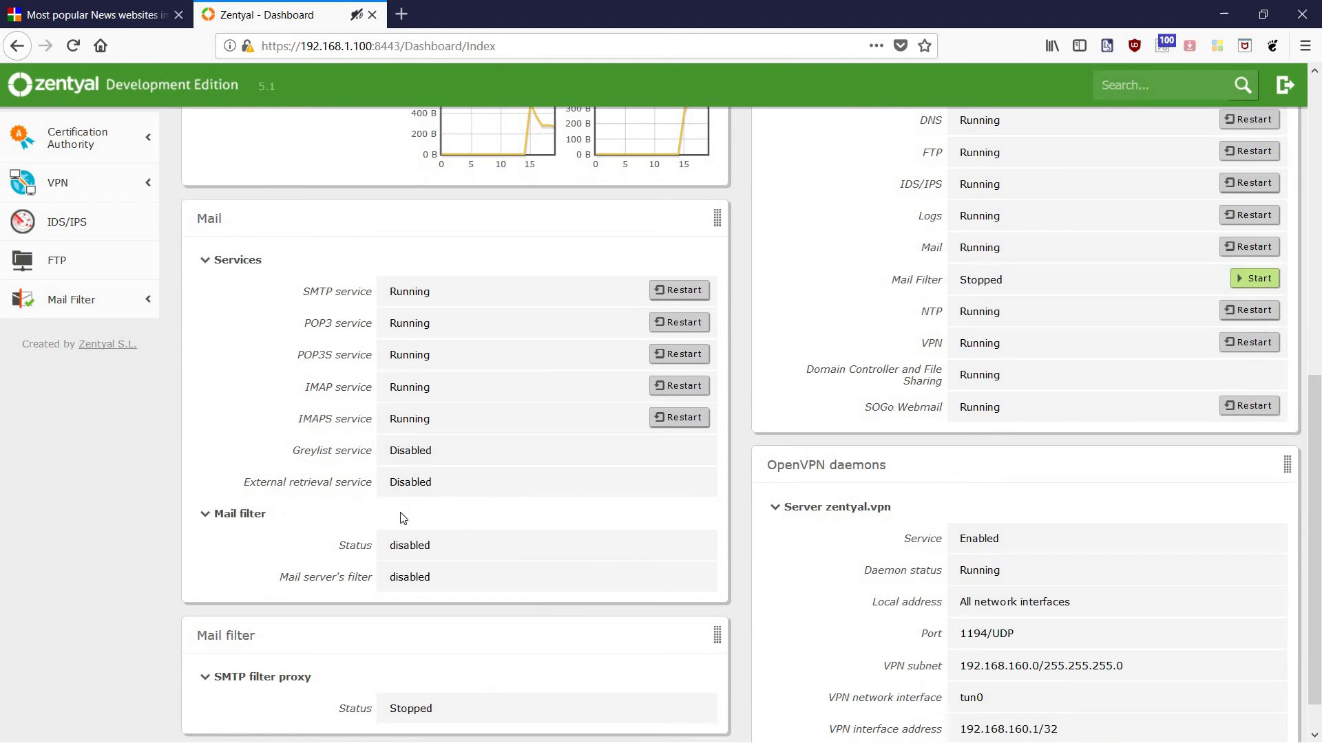
scroll(423, 444, down, 1)
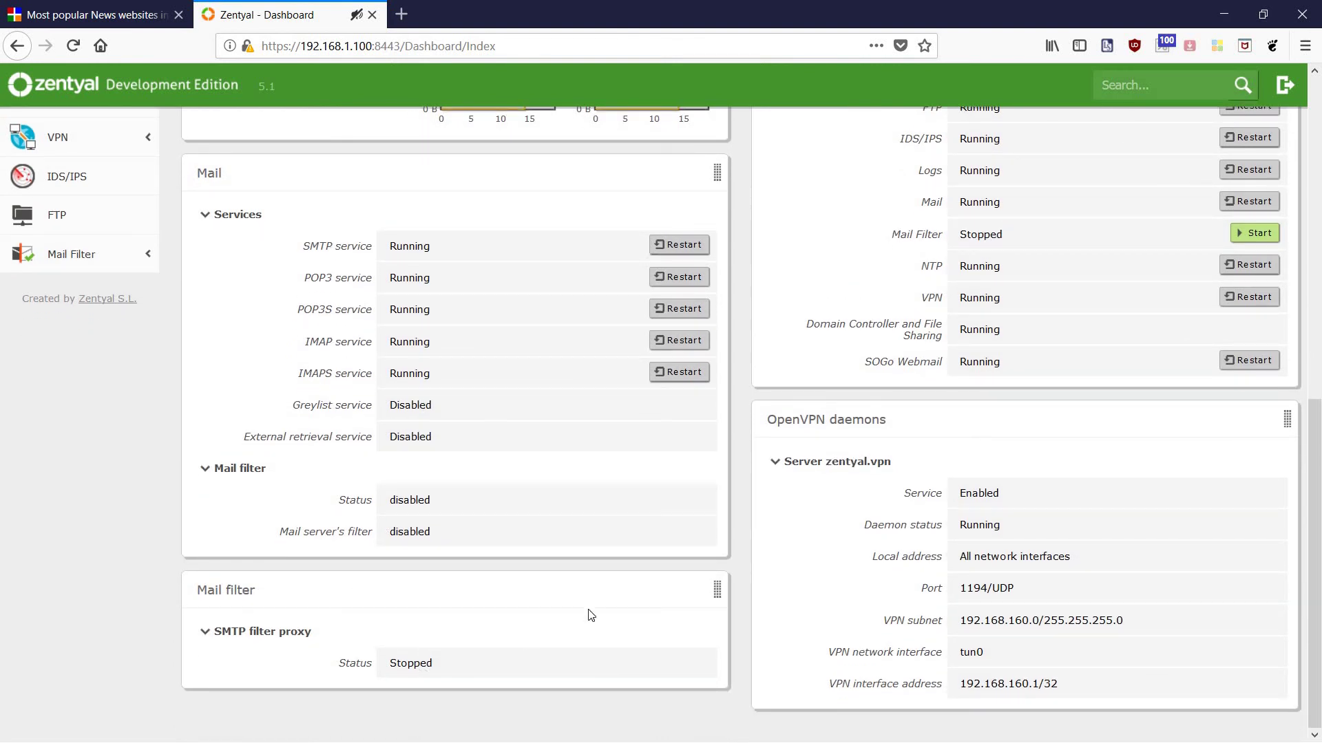
scroll(885, 550, up, 6)
scroll(881, 549, up, 6)
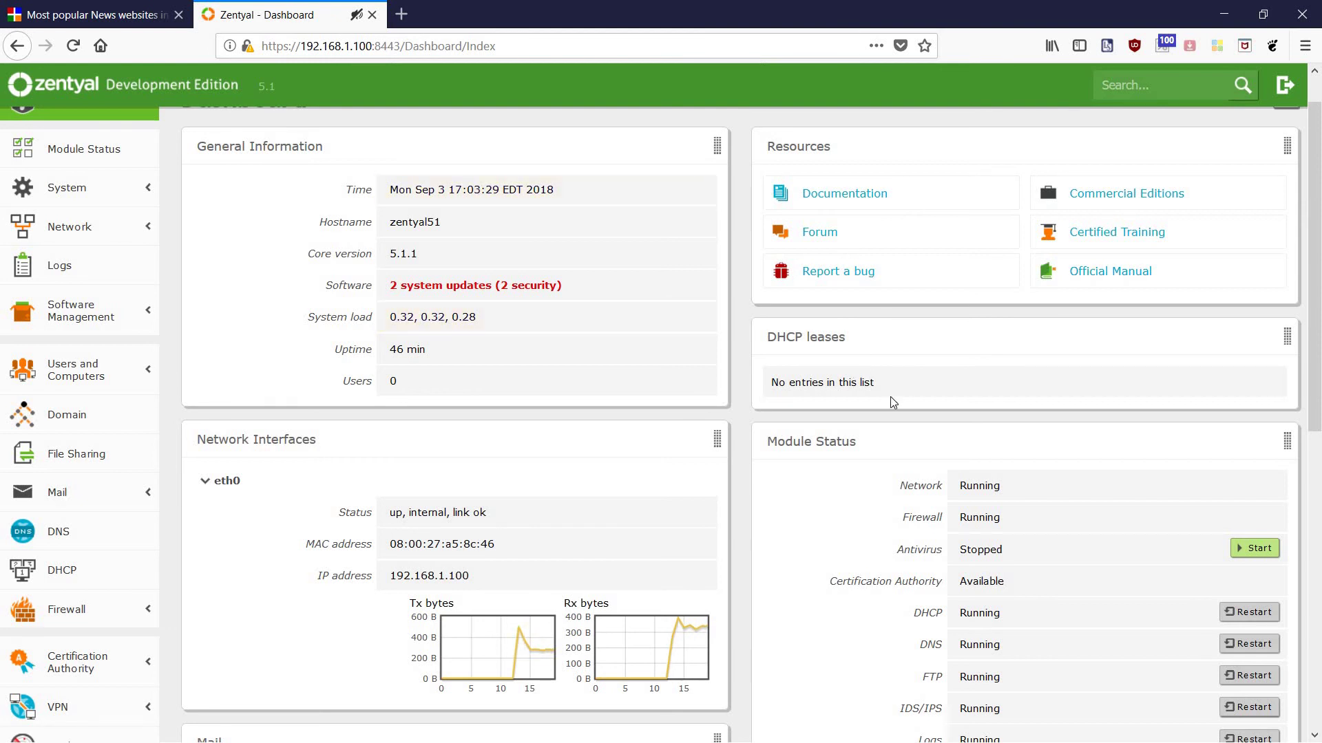
- Examine the dashboard's DHCP leases, the status of each module and the OpenVPN daemon details for server zentyal.vpn
scroll(885, 438, down, 3)
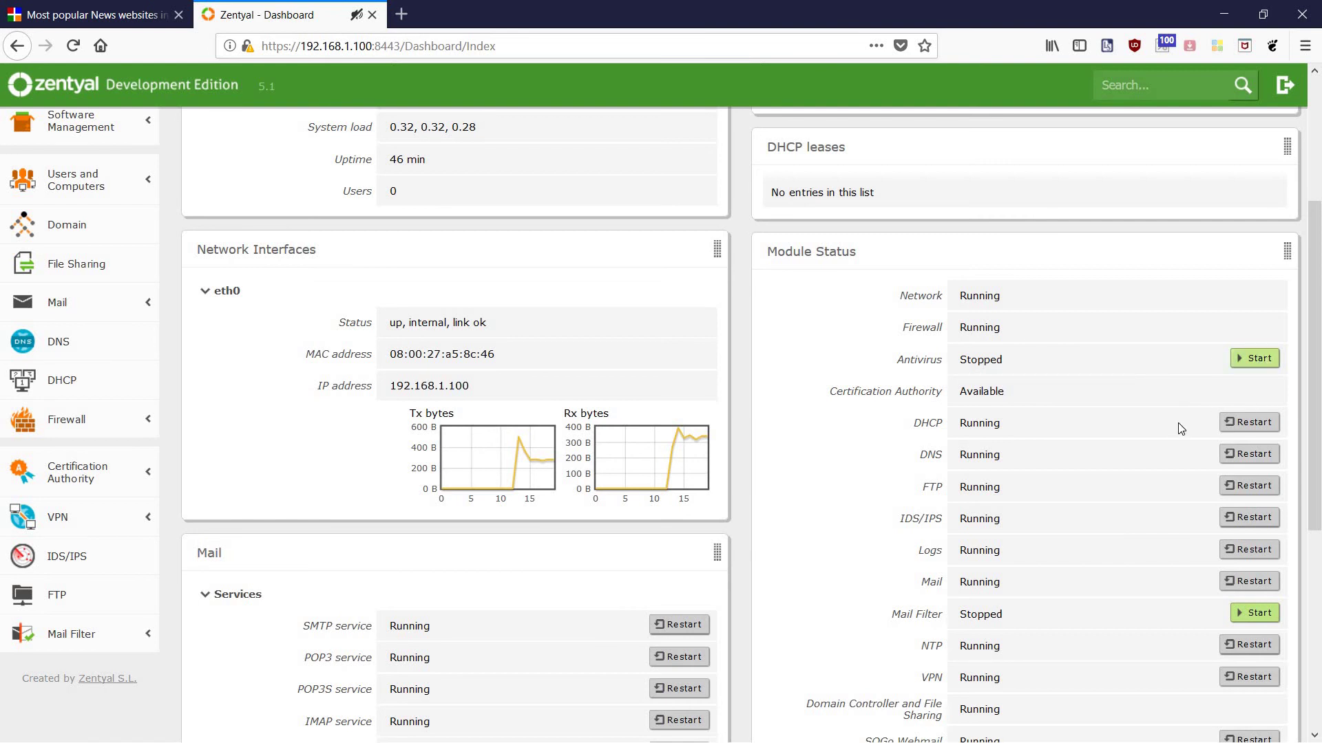
scroll(981, 372, down, 2)
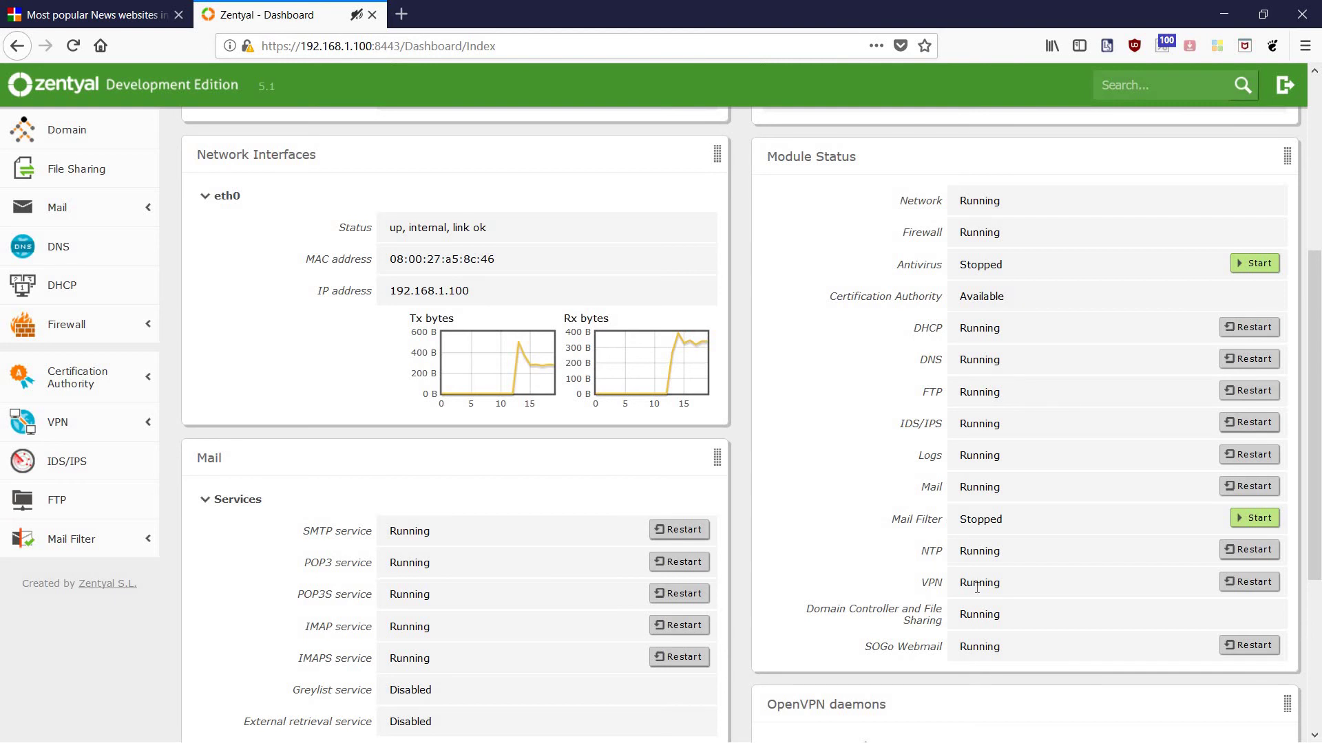
scroll(1060, 575, down, 2)
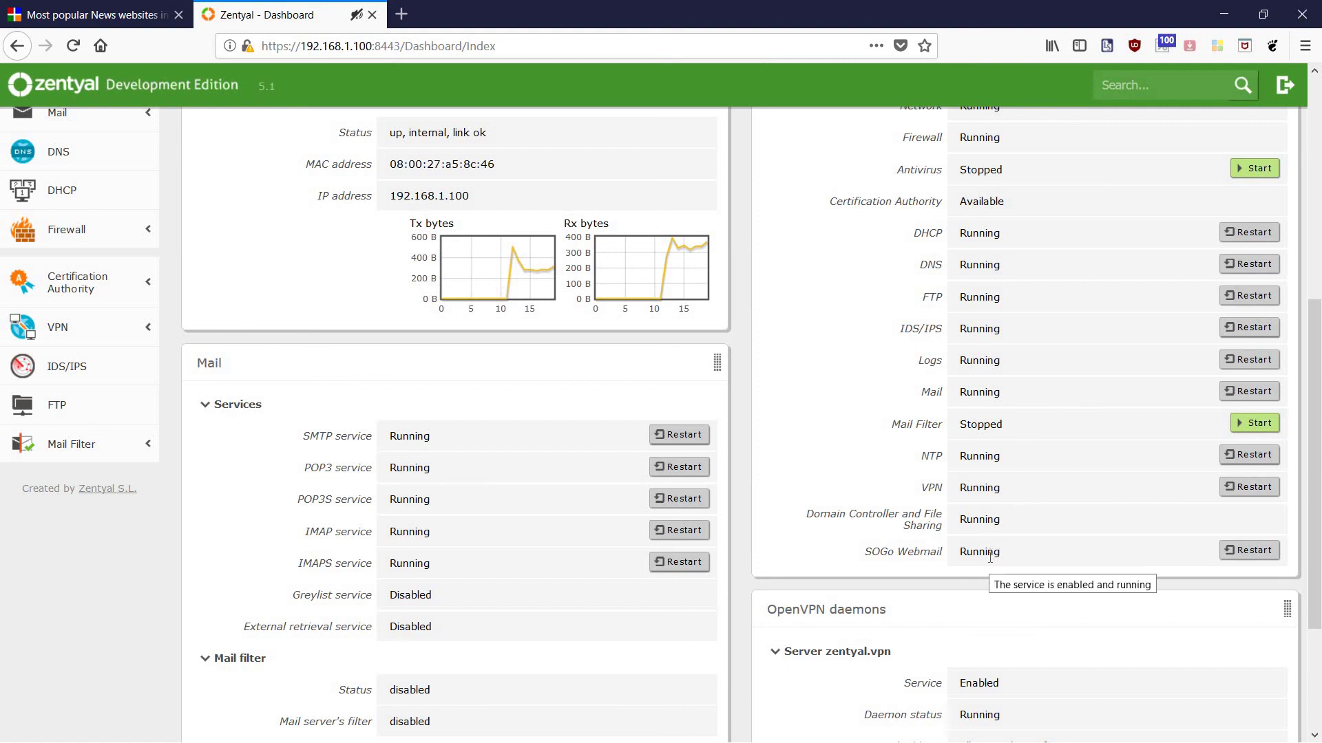
scroll(990, 556, down, 2)
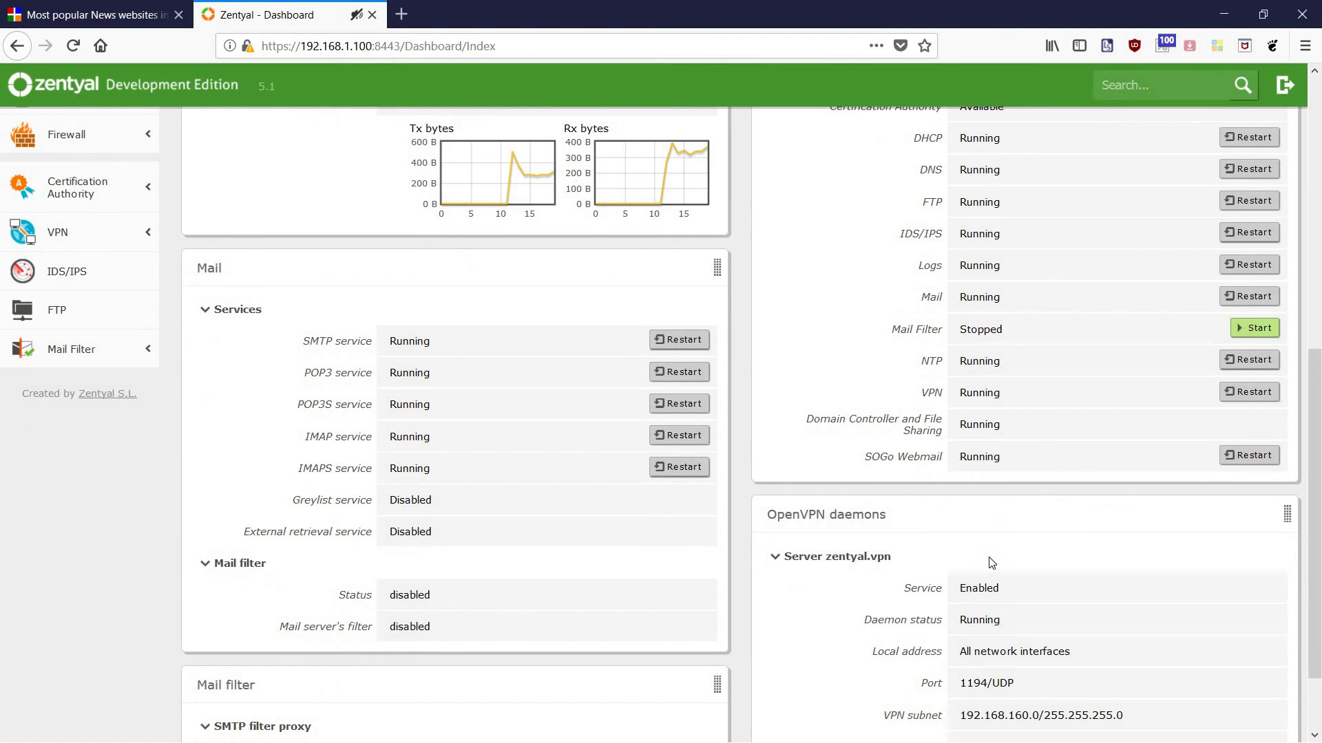
scroll(989, 560, down, 2)
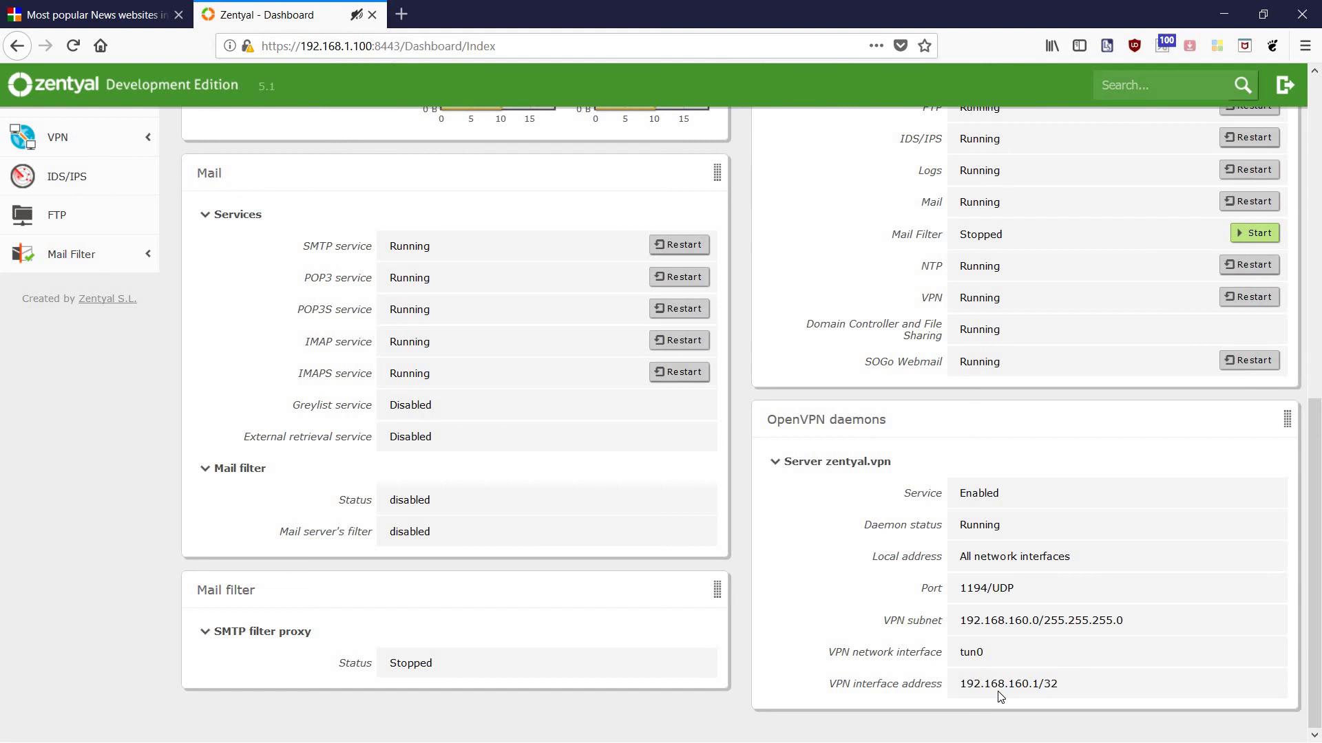
scroll(544, 406, up, 8)
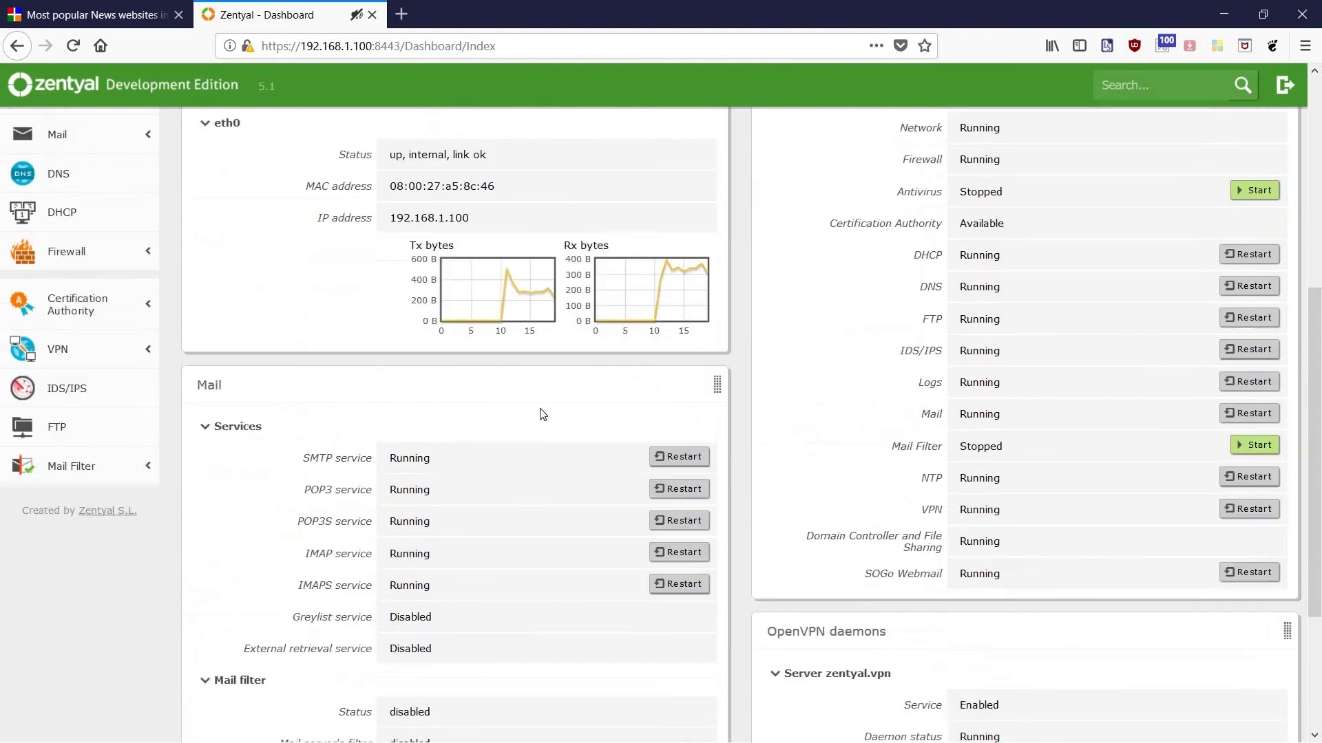
scroll(543, 411, up, 2)
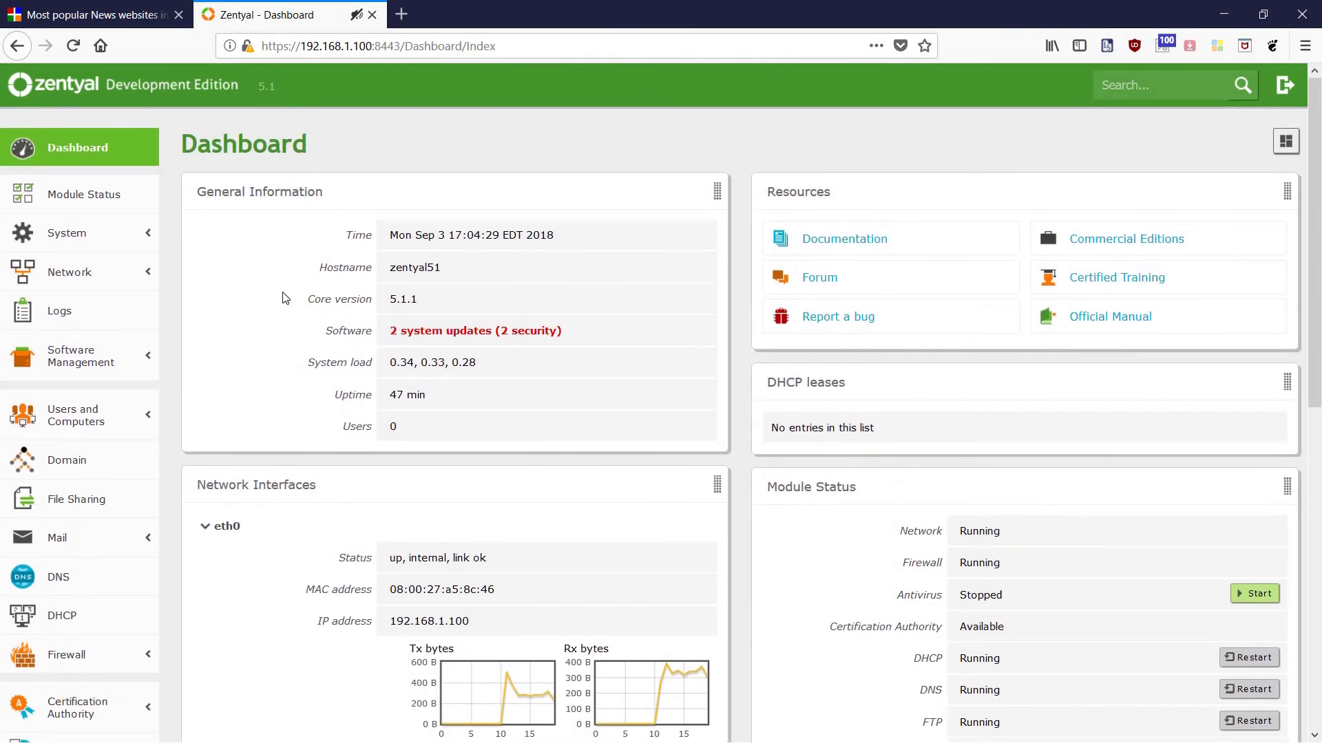
- Open the system's General configuration and review the administrator accounts, language, administration TCP port, hostname and domain
click(47, 236)
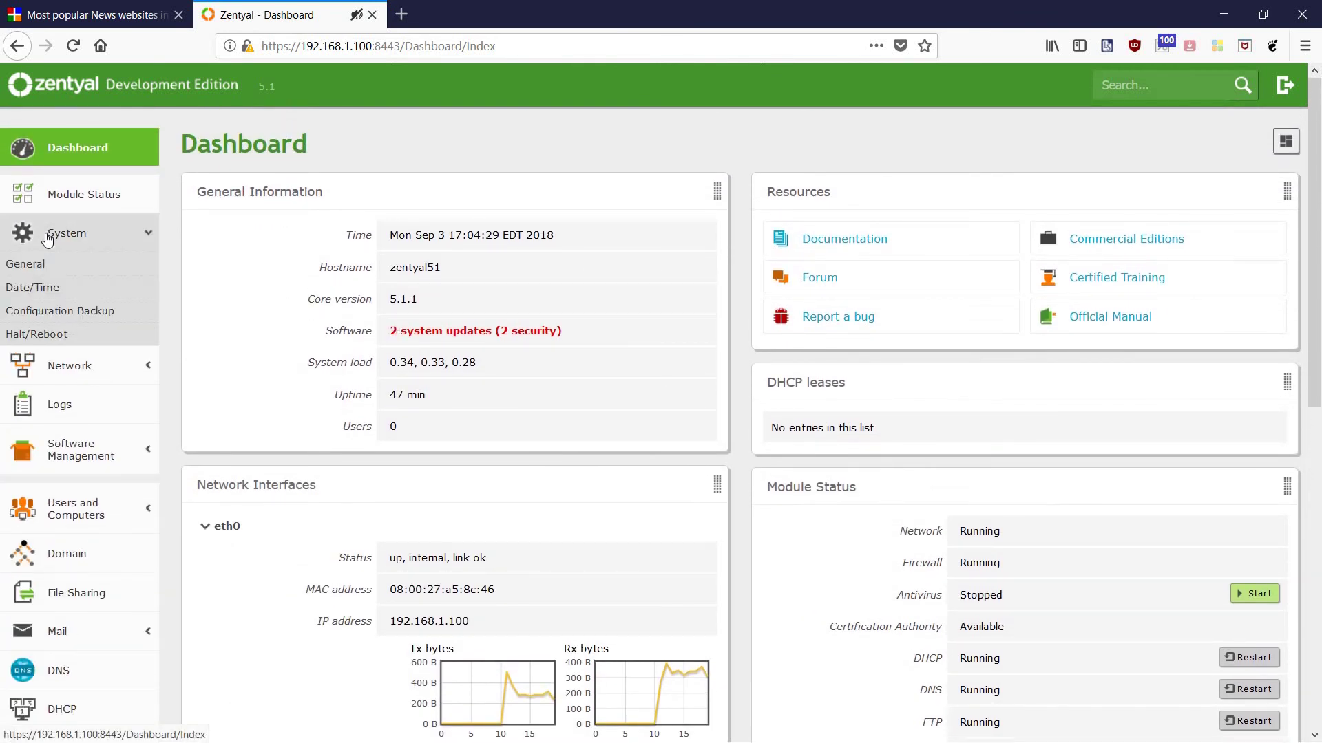
click(39, 265)
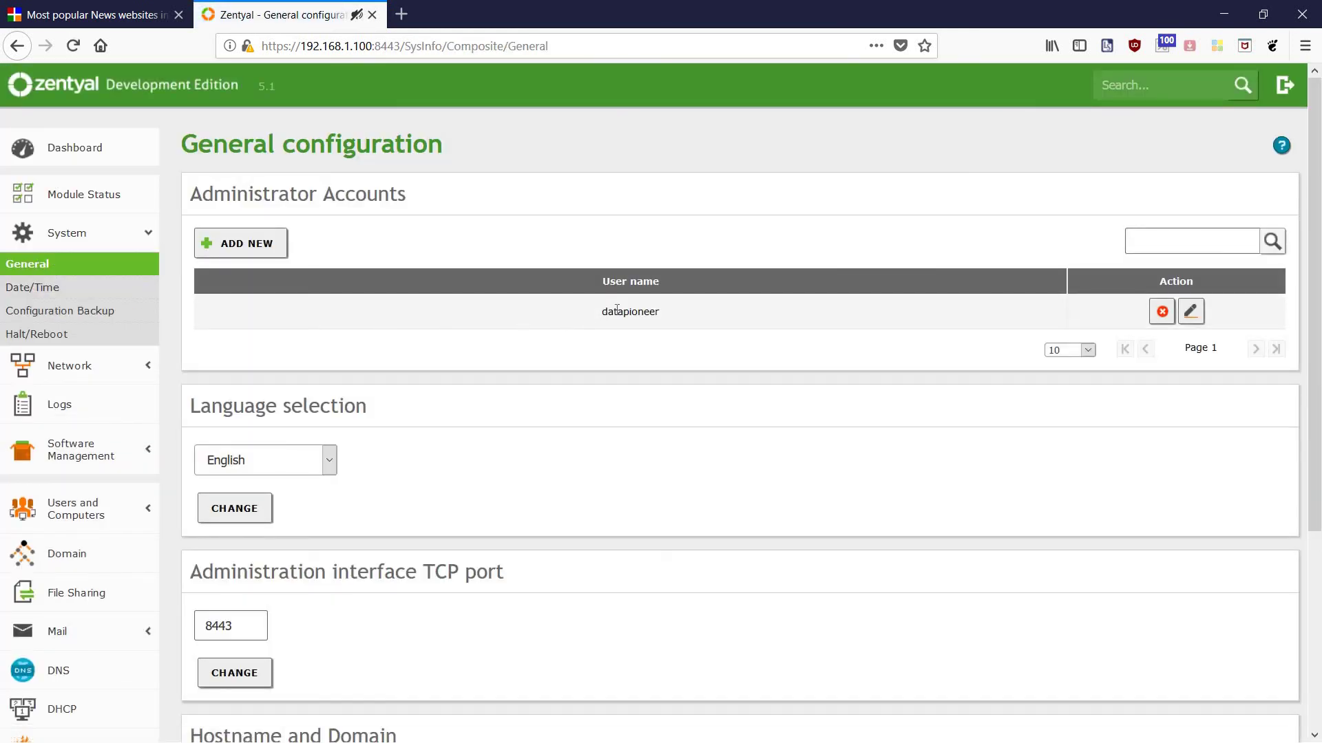
scroll(649, 460, down, 3)
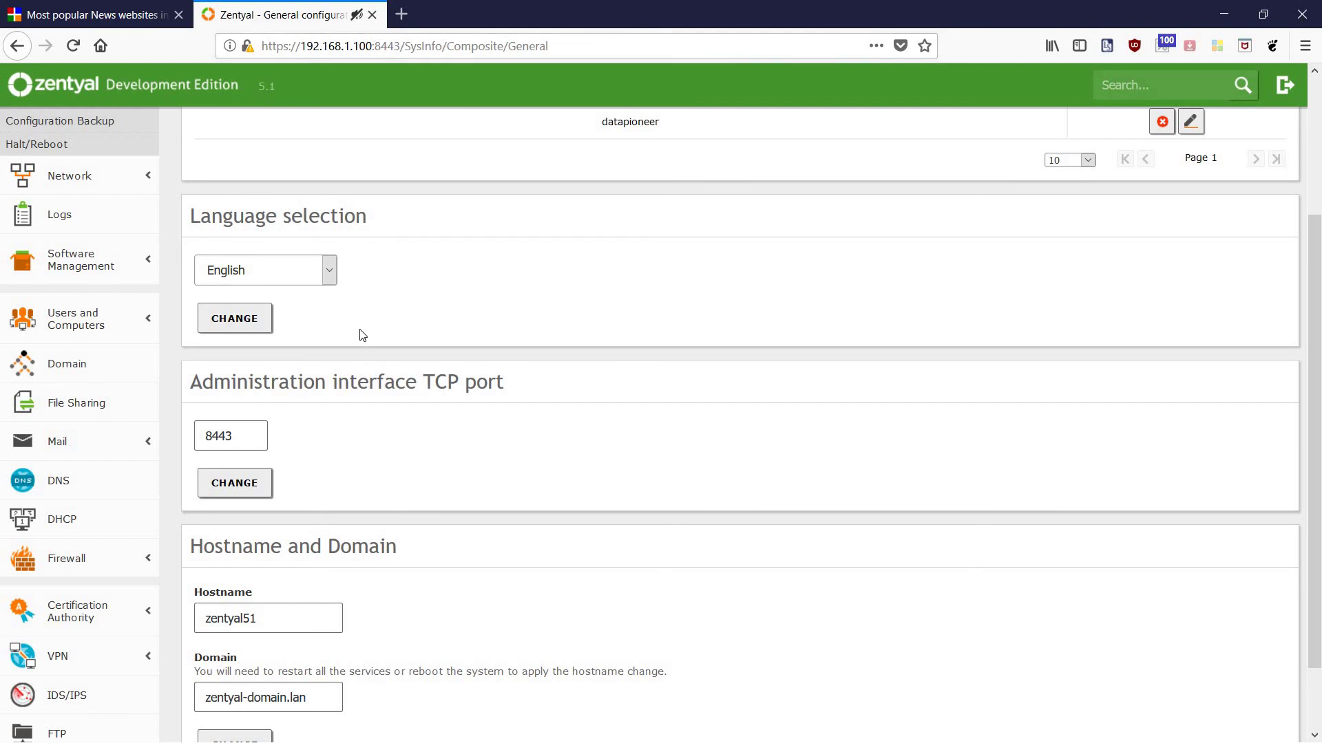
scroll(351, 365, down, 2)
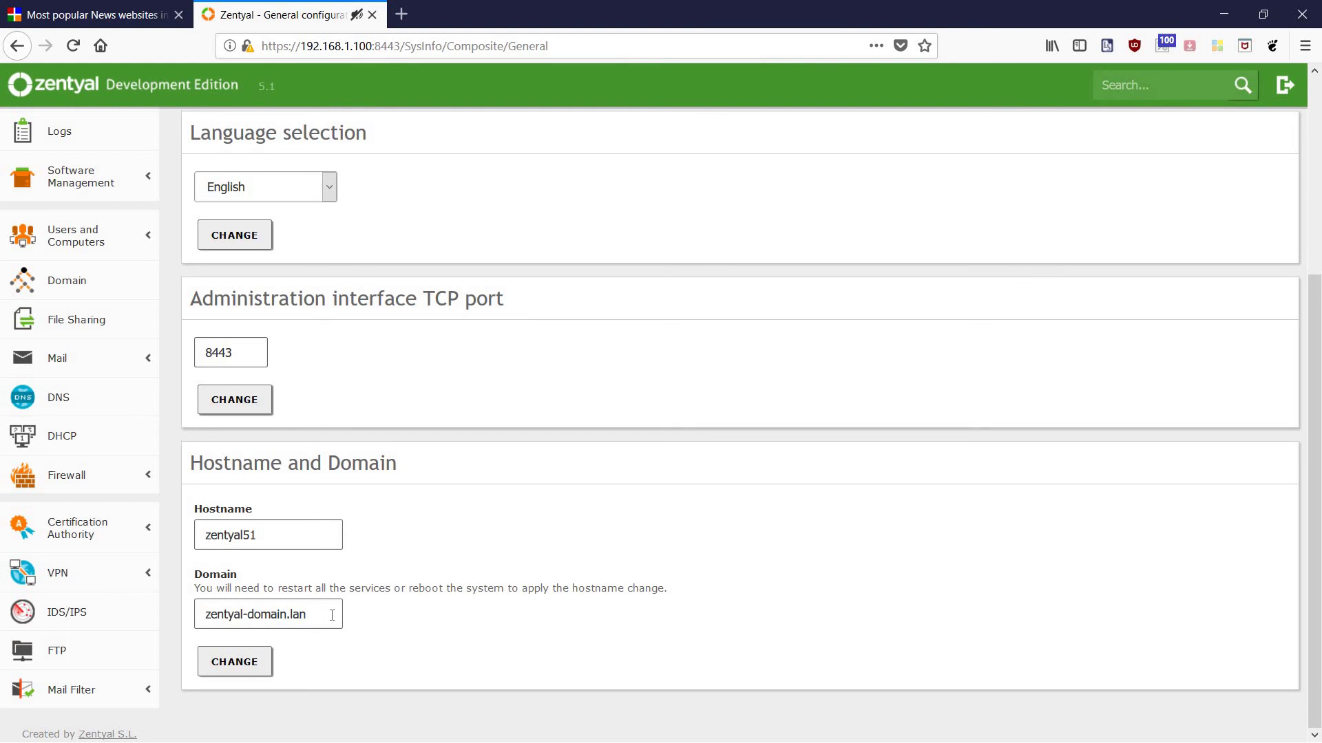
scroll(334, 619, up, 3)
scroll(333, 619, up, 1)
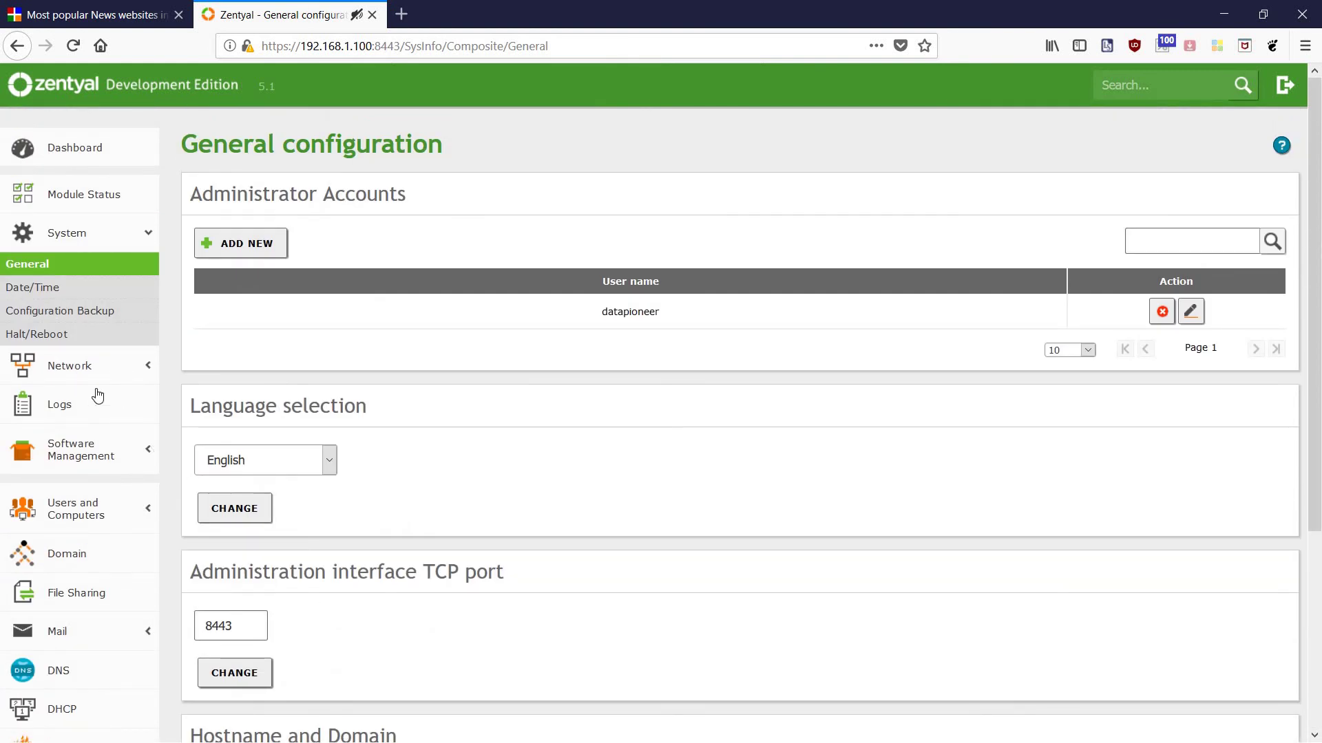
- Open the system's Date/Time settings and review the time zone, NTP synchronization and NTP server list
click(40, 289)
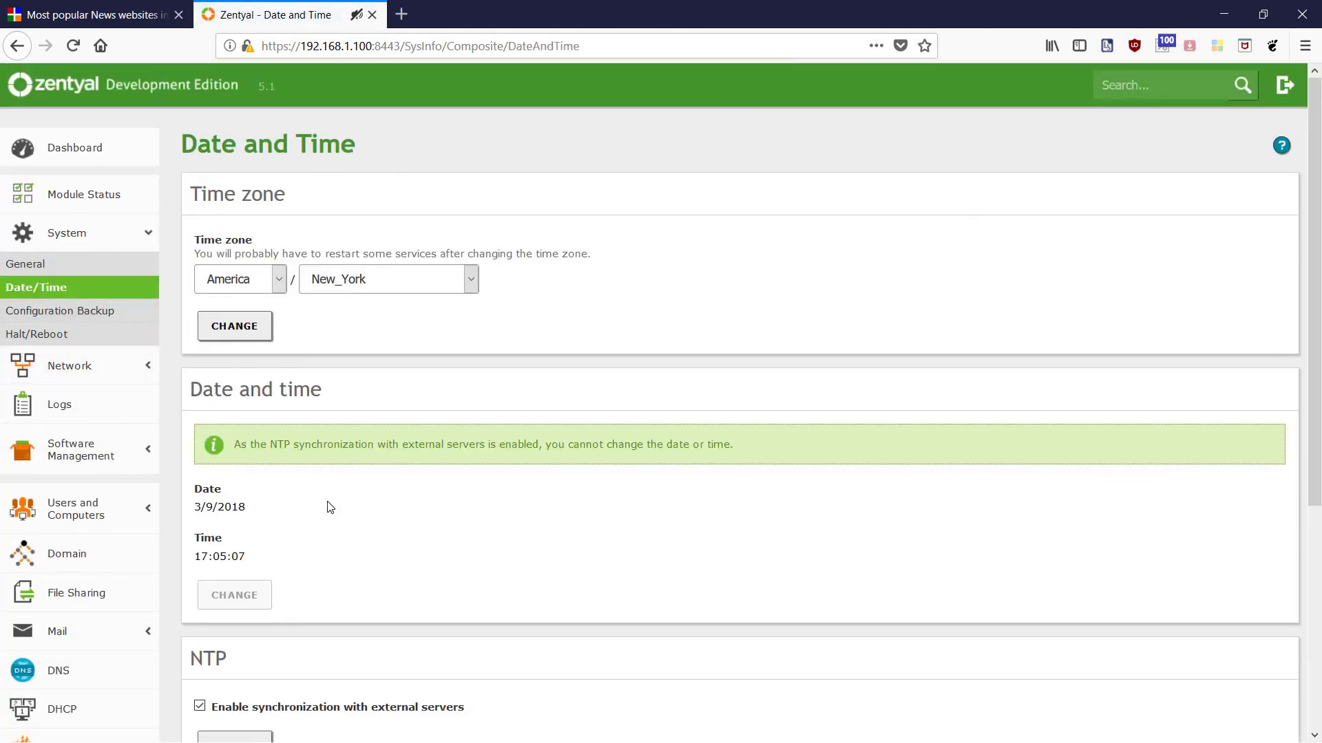
scroll(328, 507, down, 3)
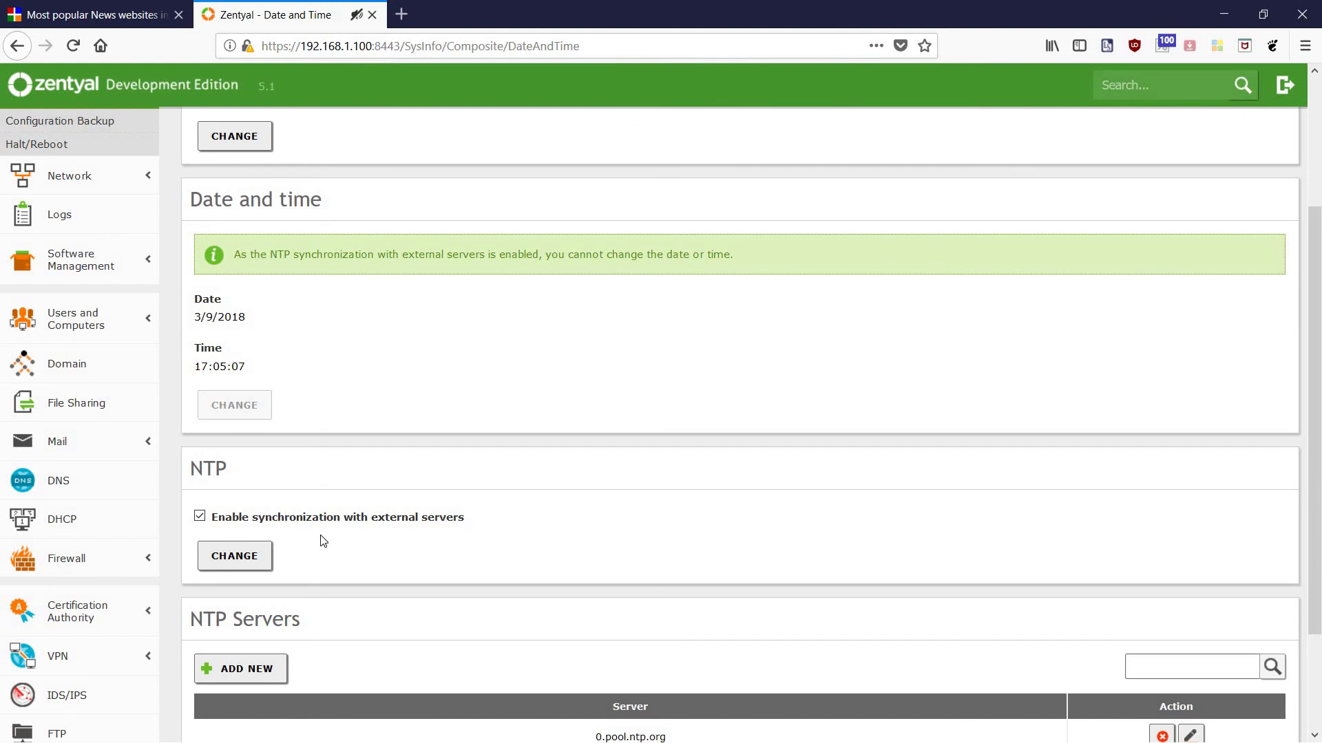
scroll(323, 541, down, 2)
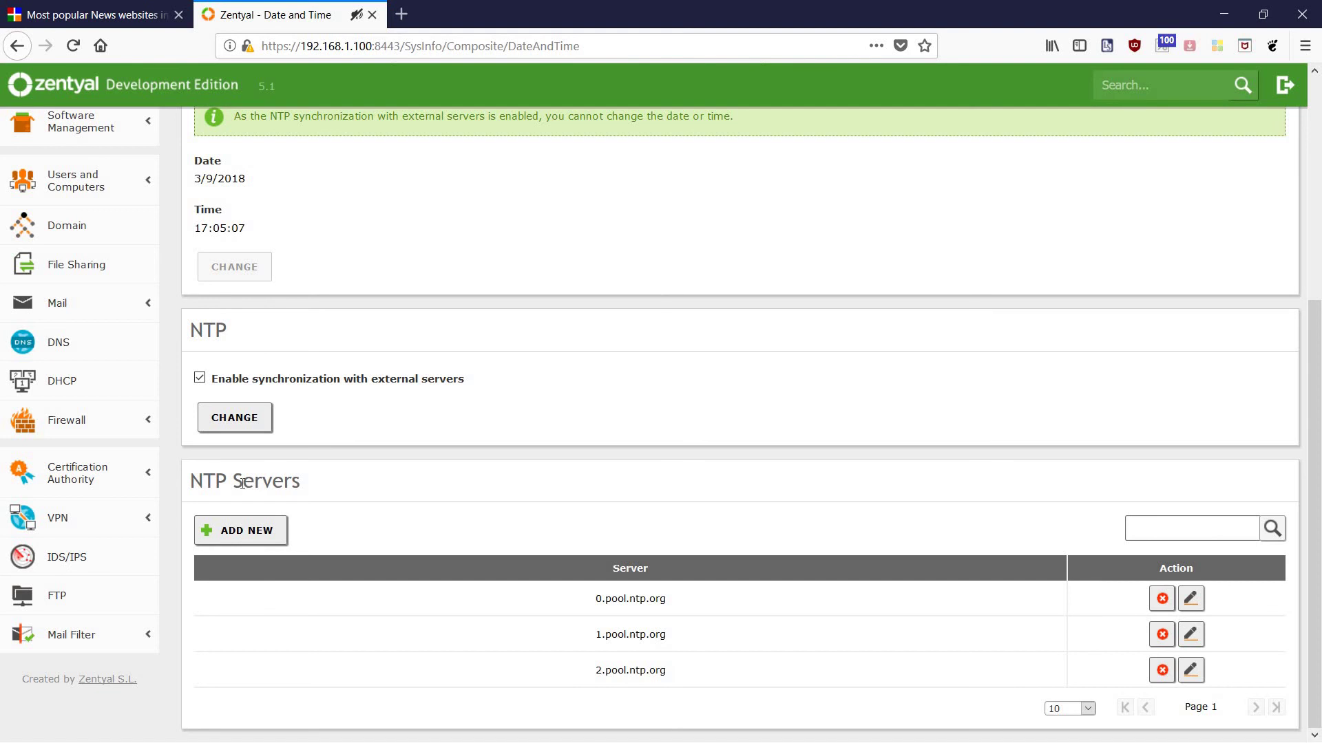
scroll(416, 448, up, 3)
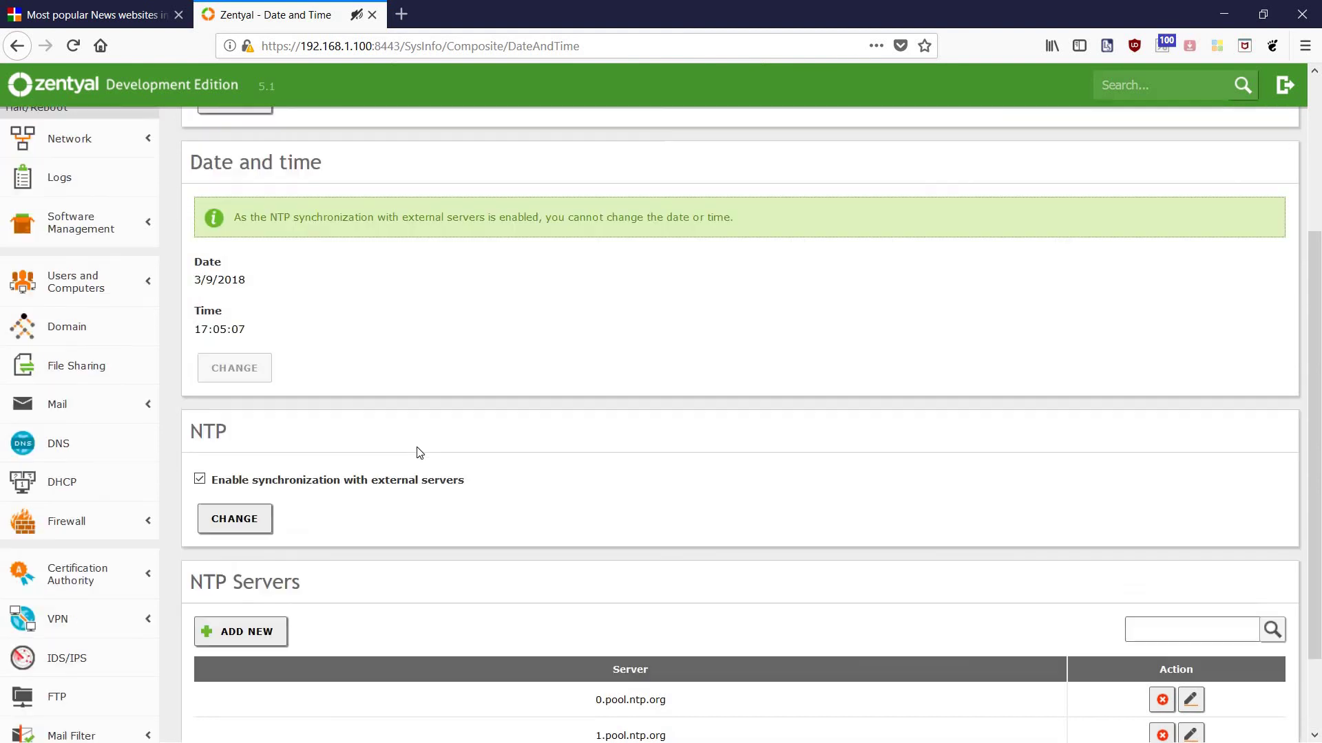
- Review the system's Configuration Backup page with its restore option, backups list and configuration report, and open the Halt/Reboot page
scroll(416, 451, up, 2)
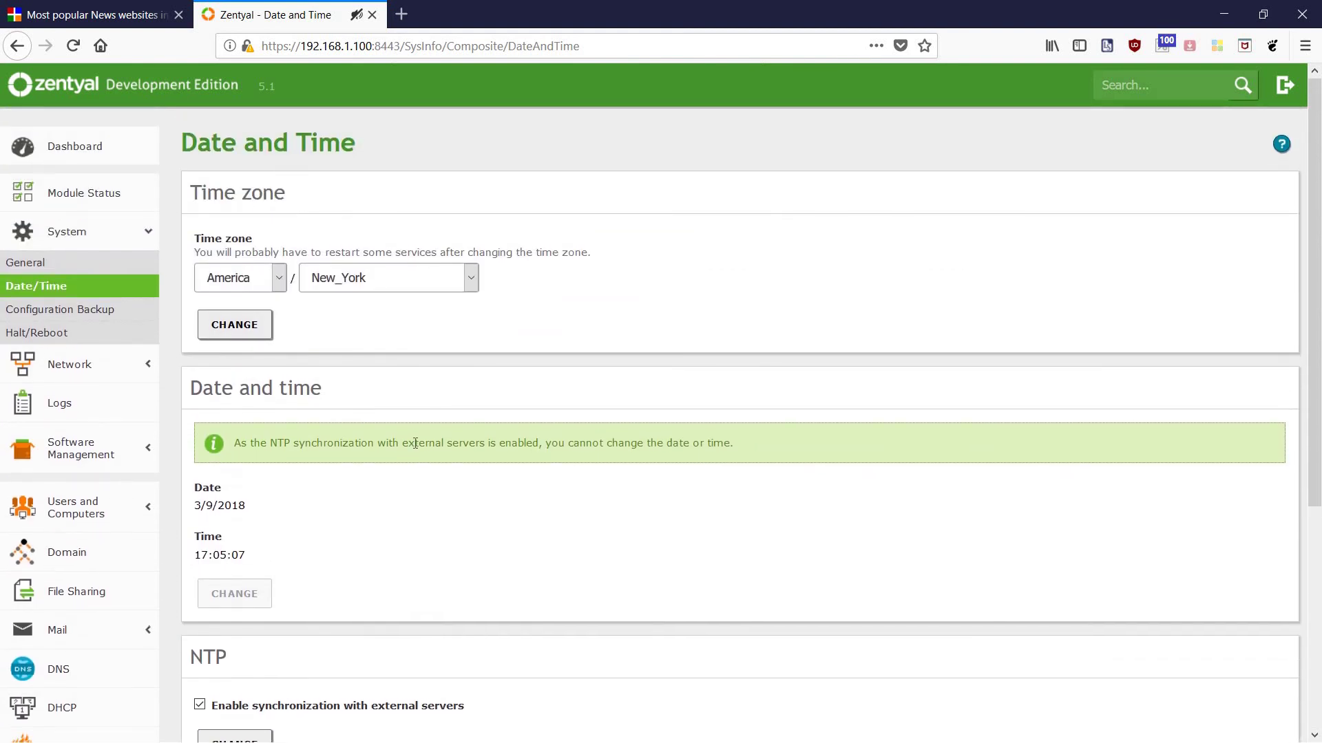
click(78, 311)
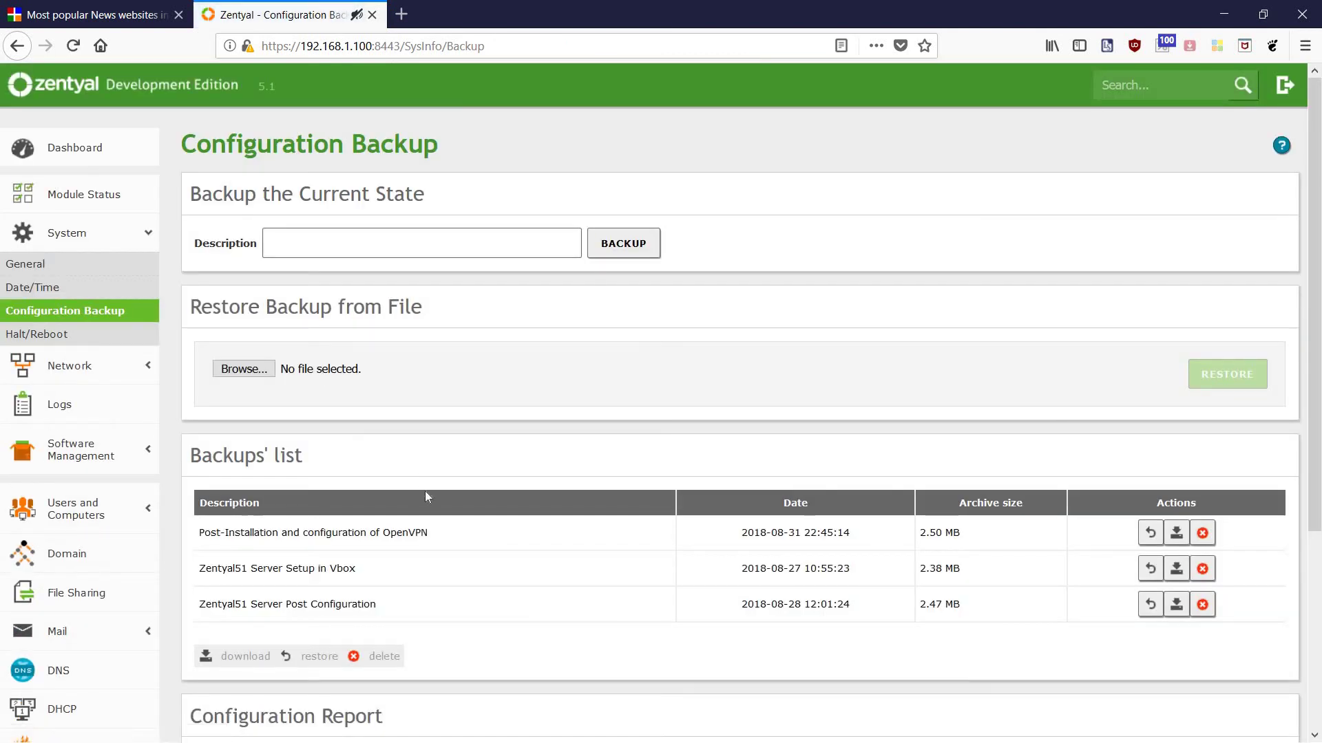
scroll(425, 492, down, 2)
scroll(340, 490, down, 1)
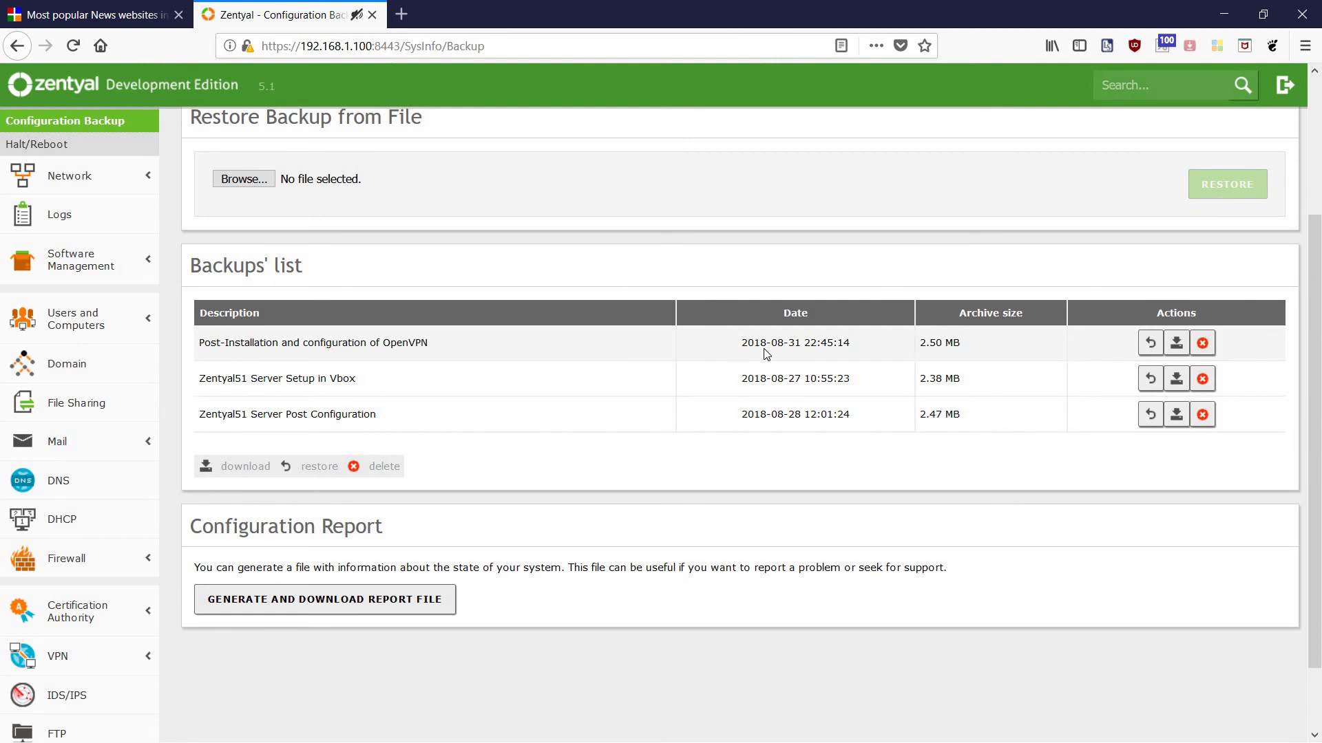
scroll(490, 371, up, 5)
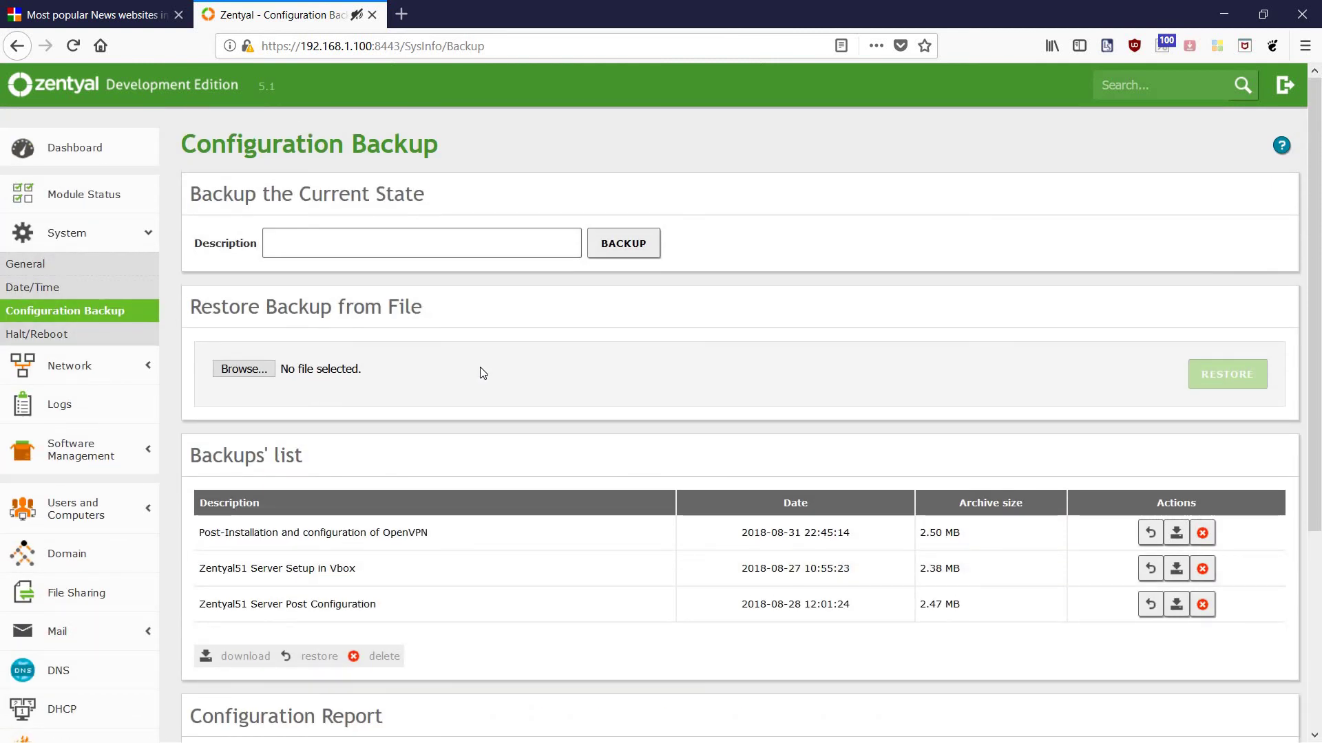
click(65, 334)
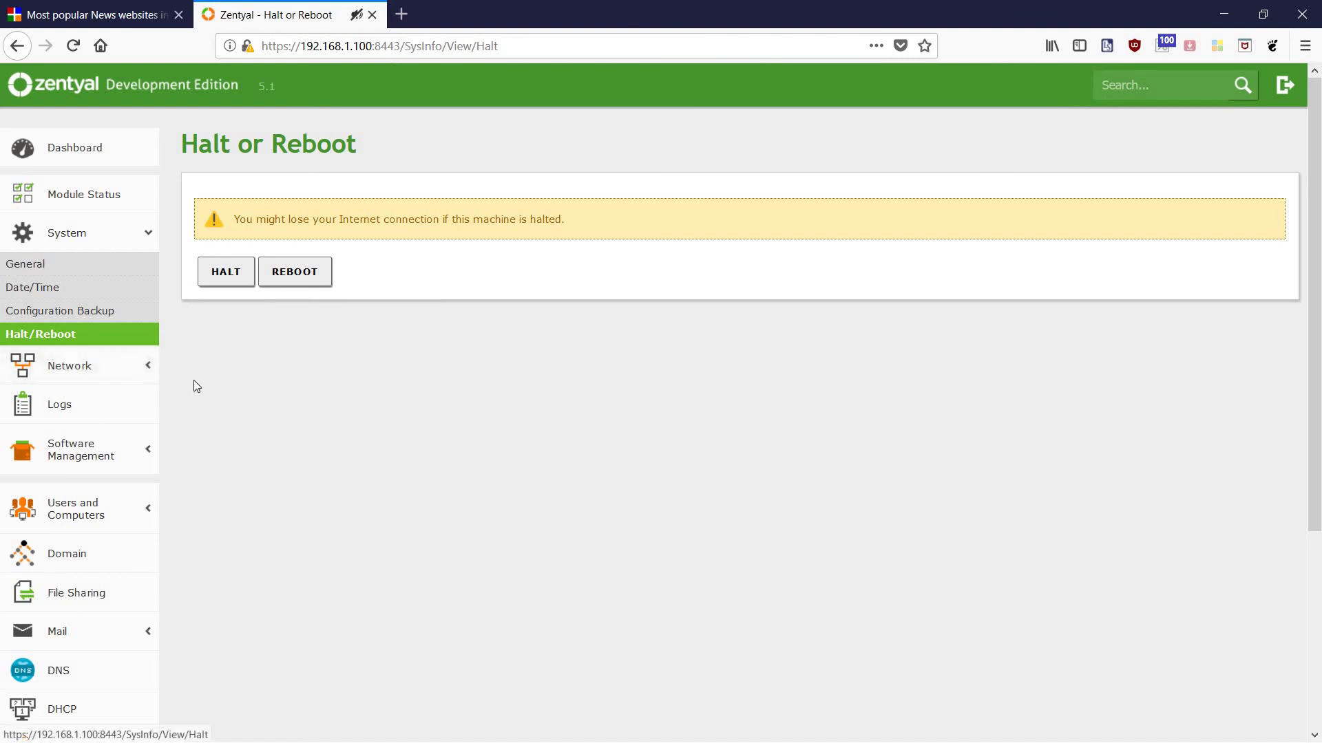
- Review the Network section's eth0 interface configuration, gateways list and DNS search domain
click(102, 371)
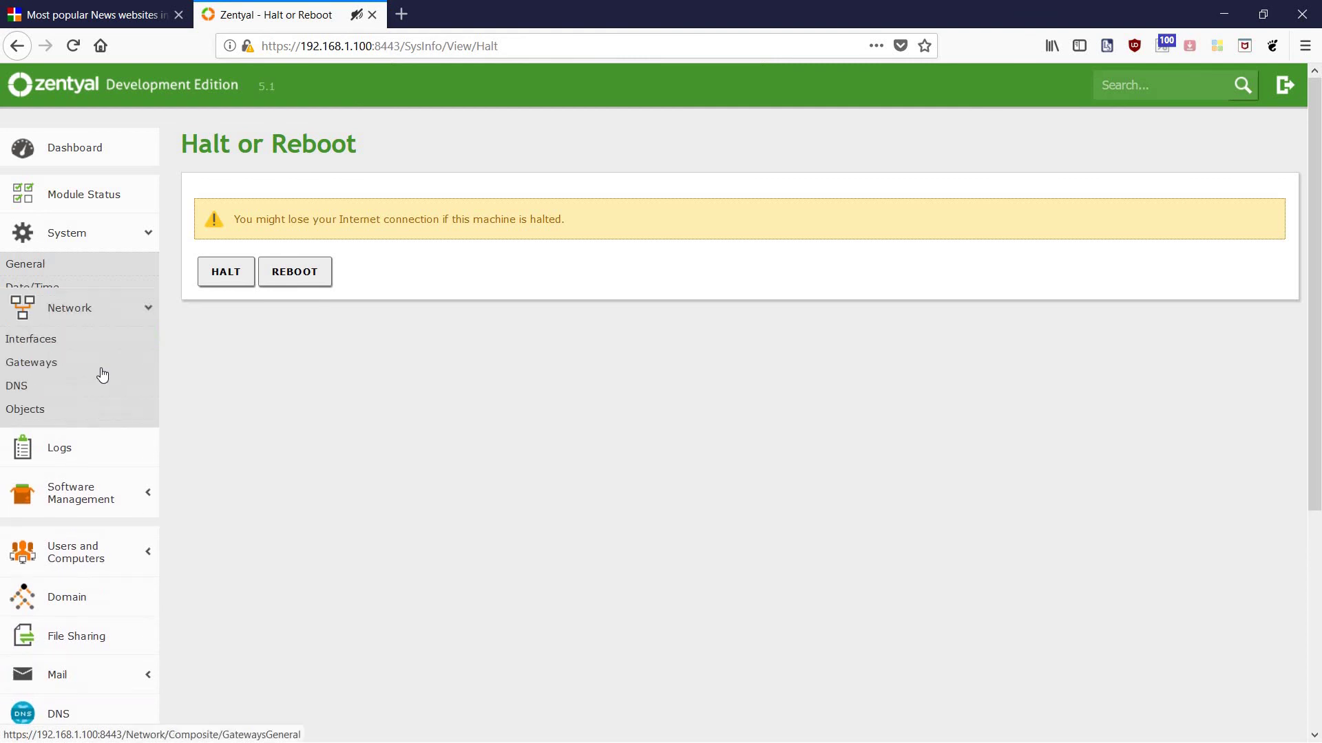
click(47, 308)
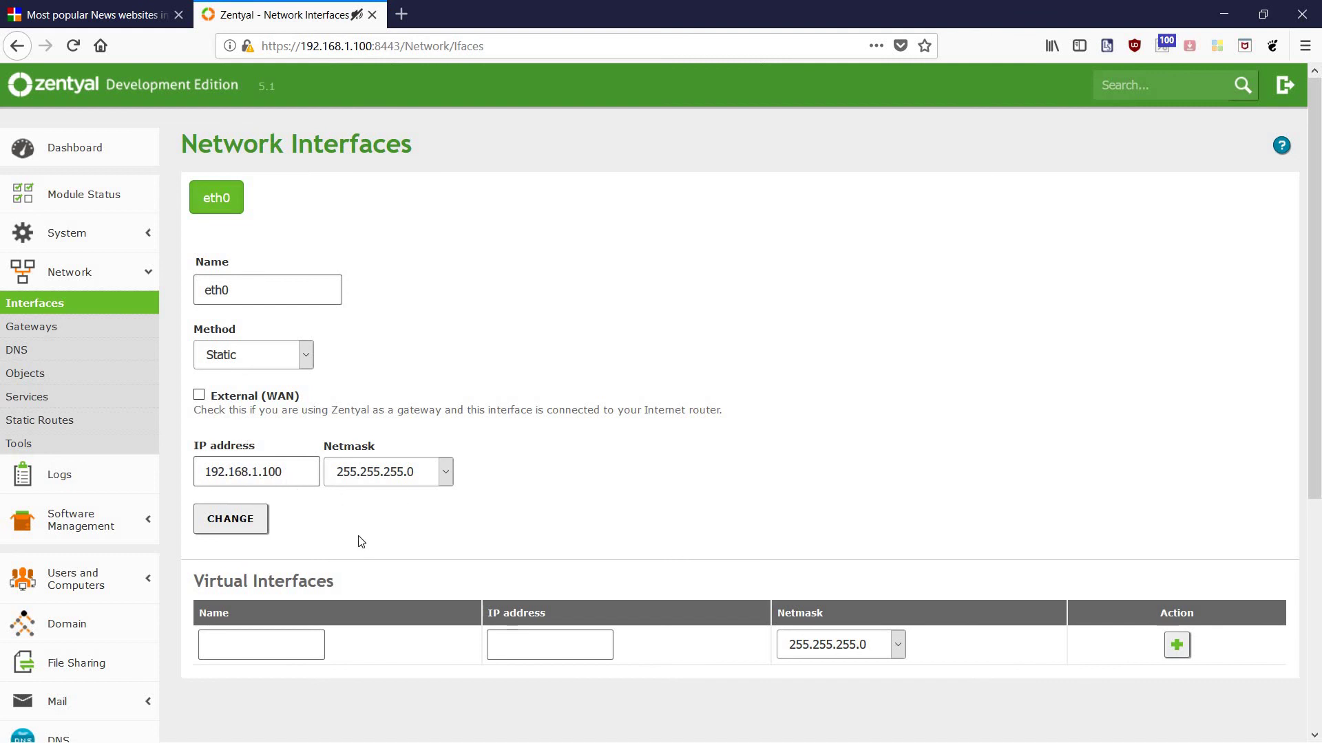
click(48, 332)
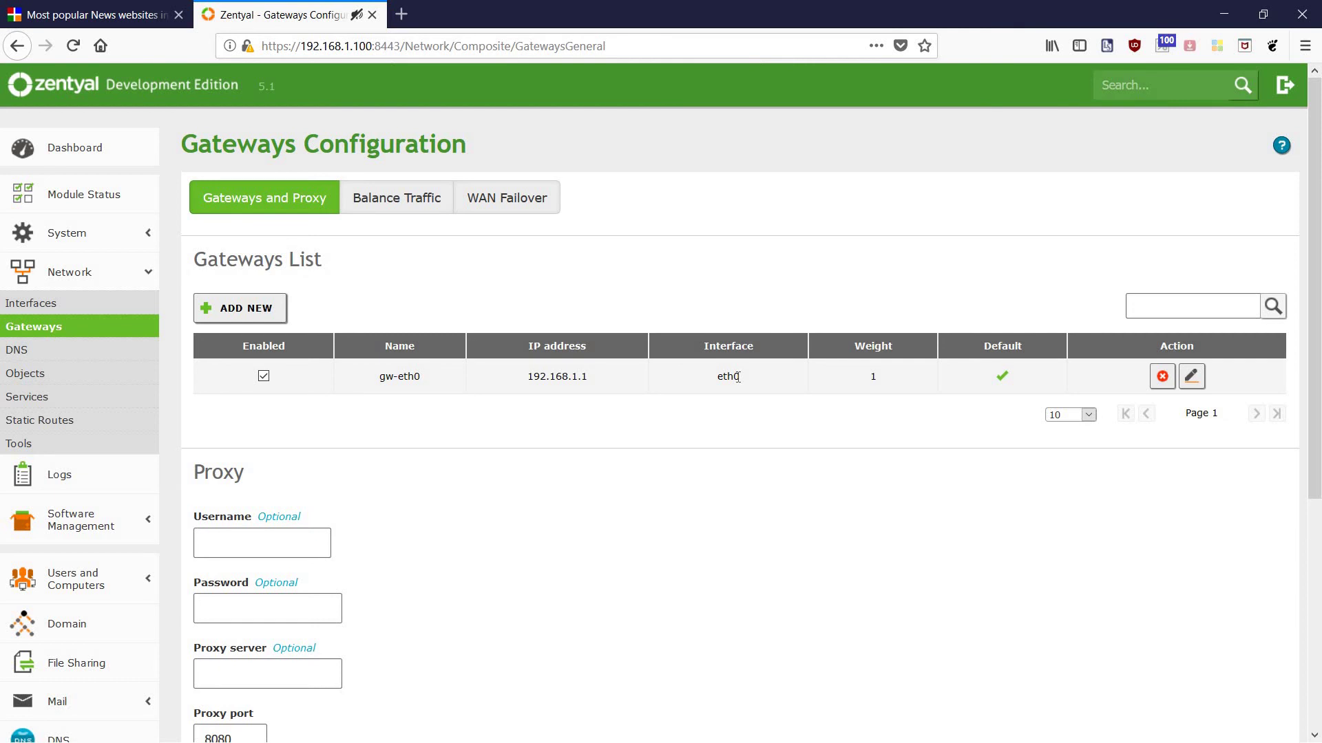
click(54, 351)
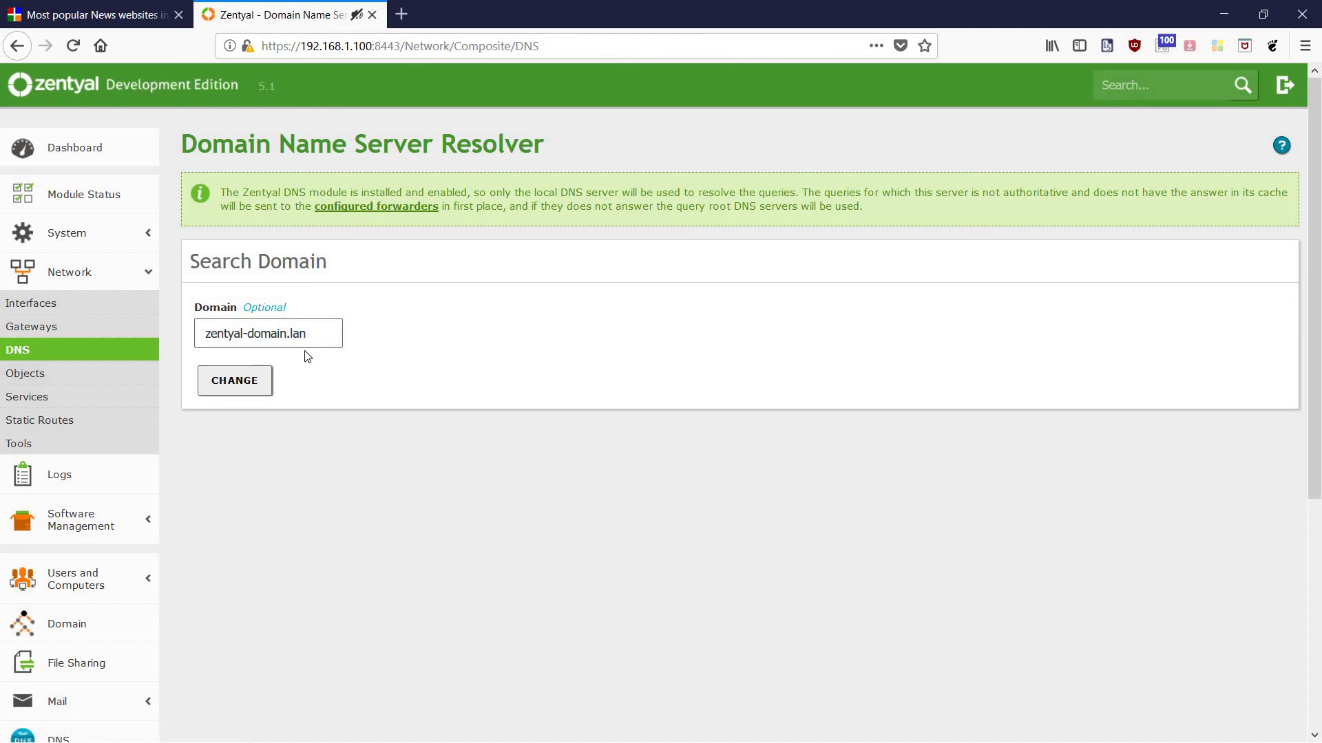
- Review the network Objects list and the Services list through to its last page
click(37, 374)
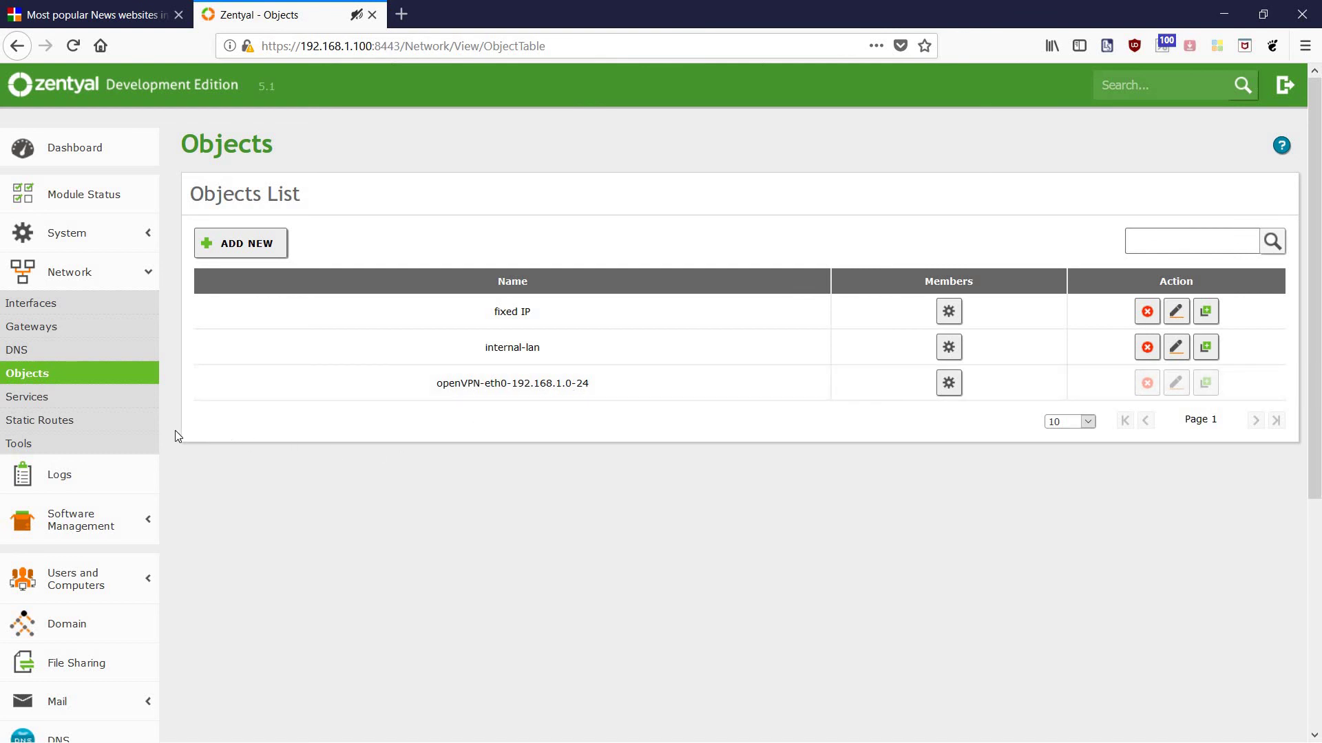
click(64, 396)
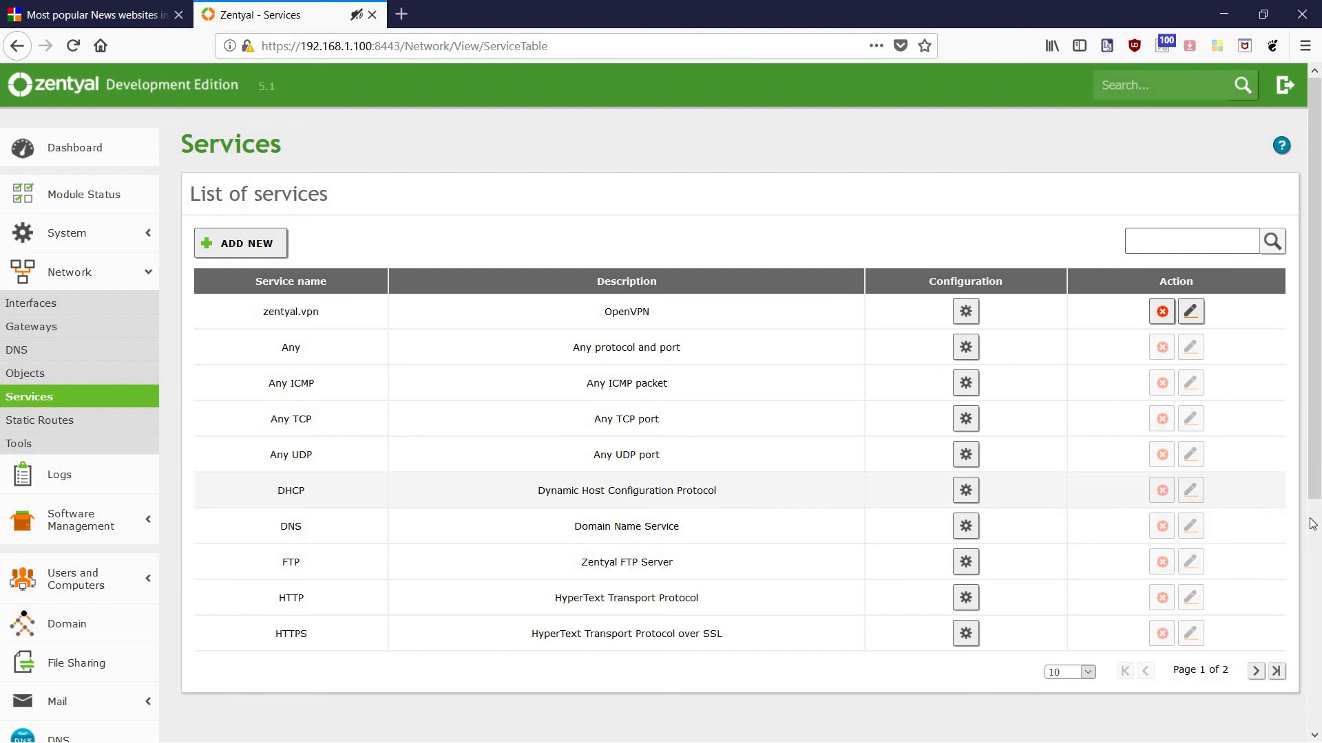
click(1275, 671)
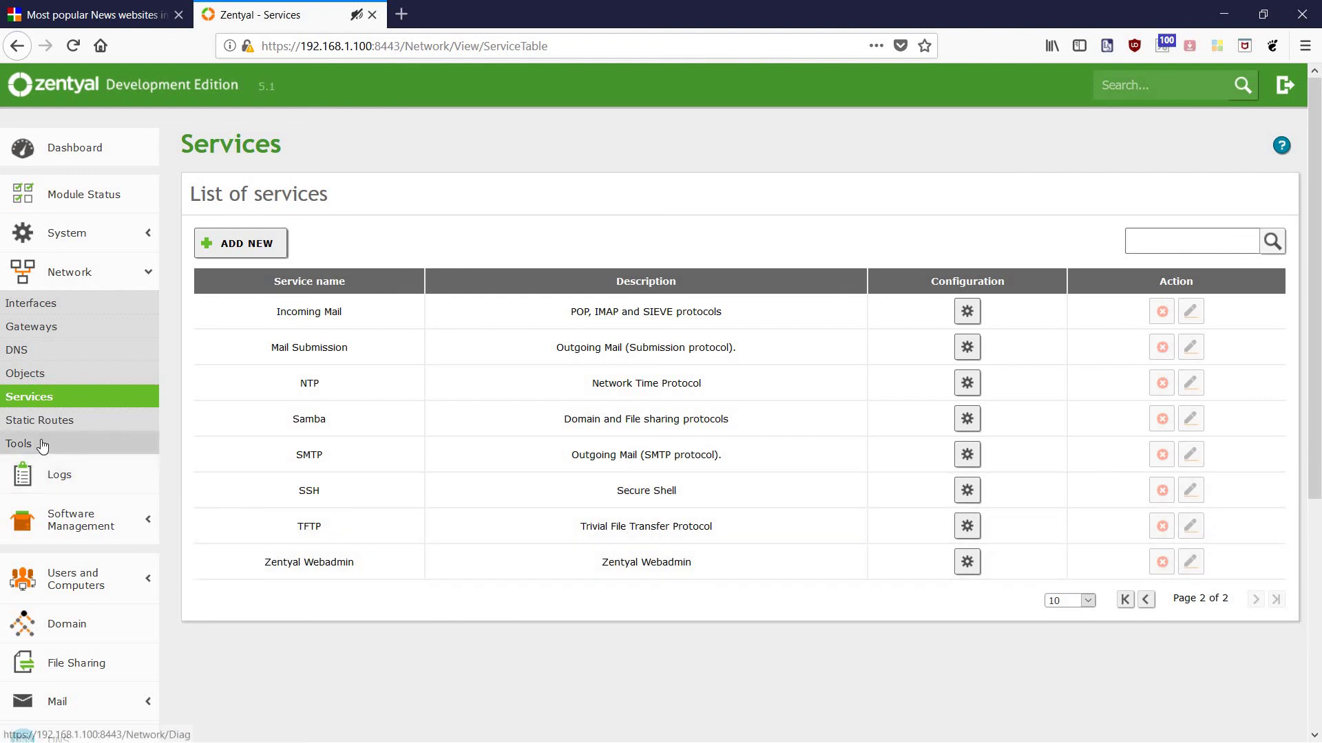
- View the Query Logs list and review Software Management's Zentyal components, system updates and automatic update settings
click(40, 490)
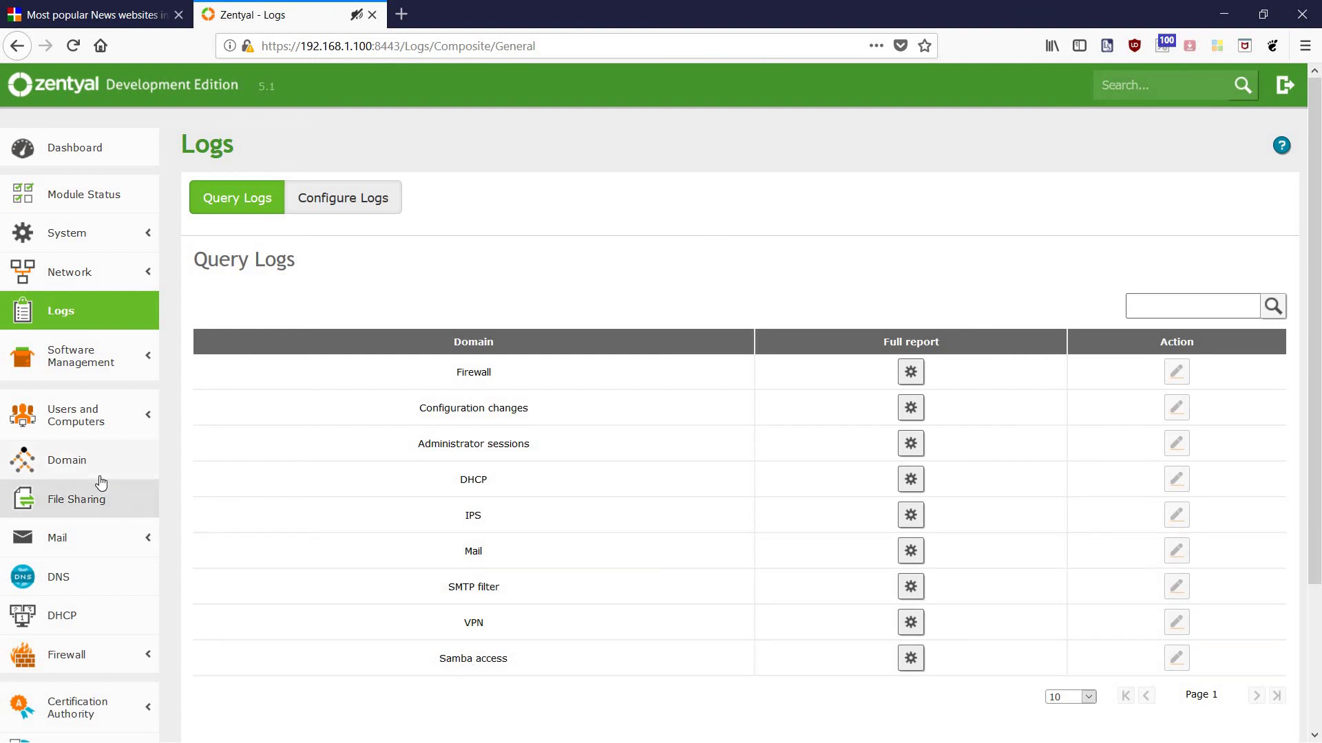
click(83, 365)
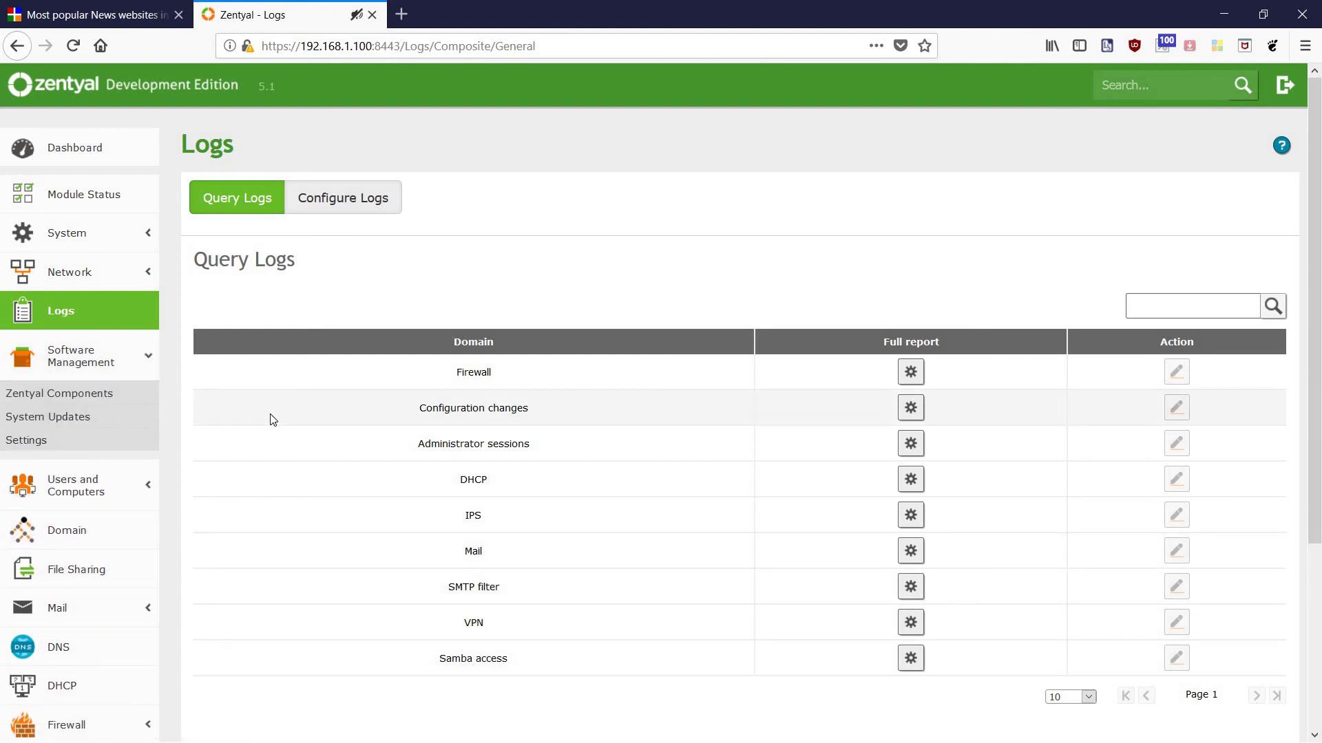
click(60, 393)
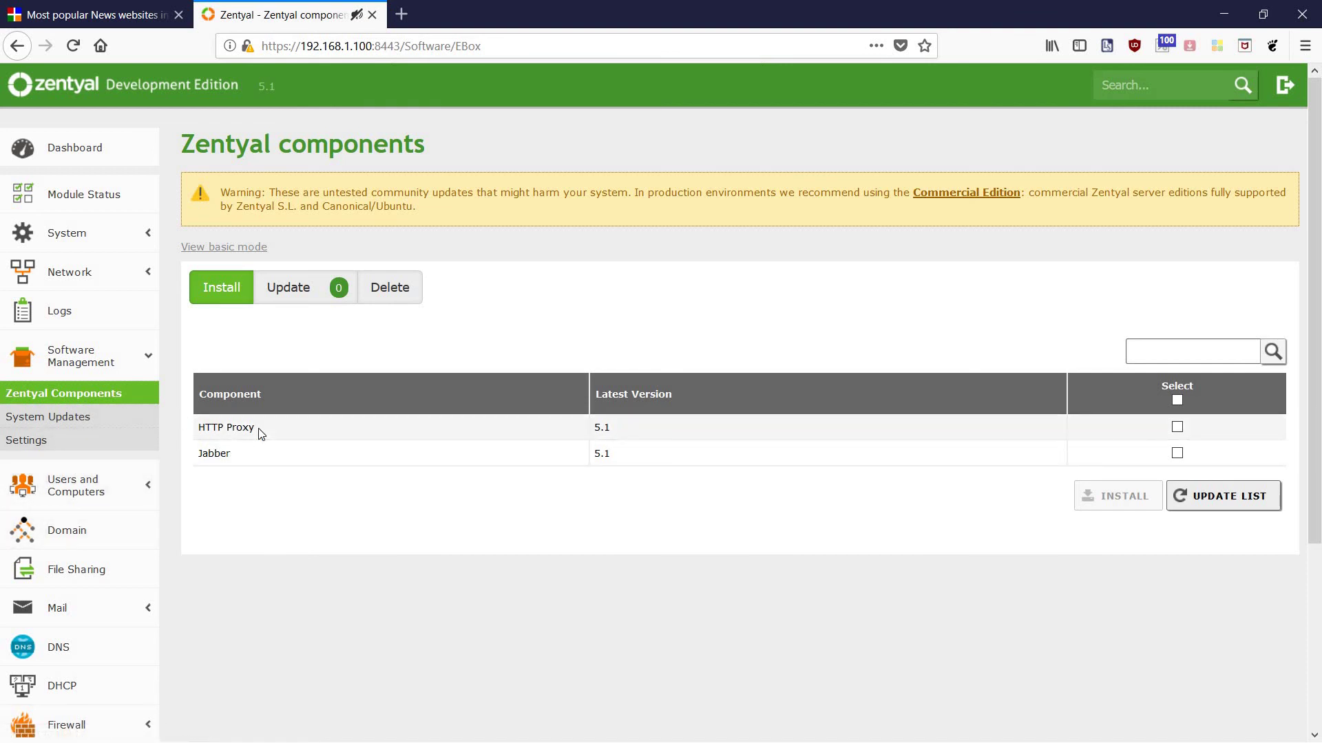
click(96, 418)
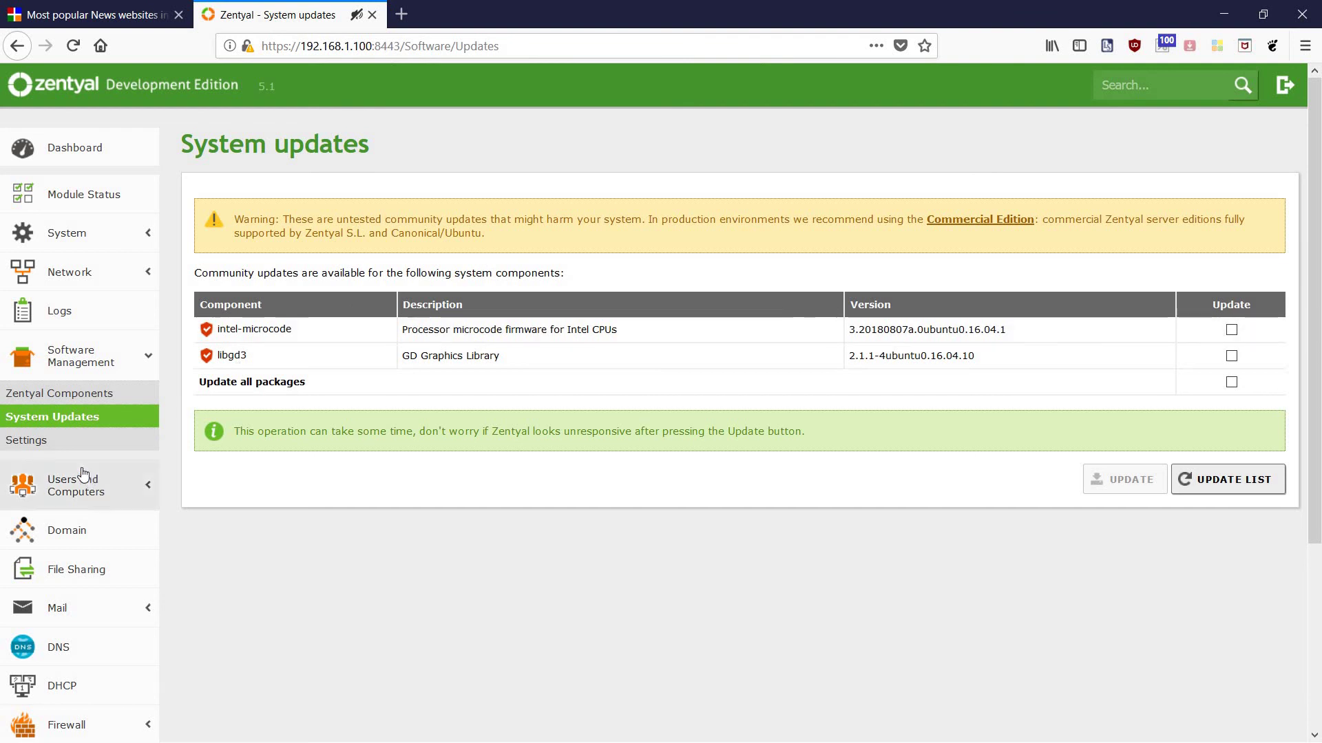
click(37, 445)
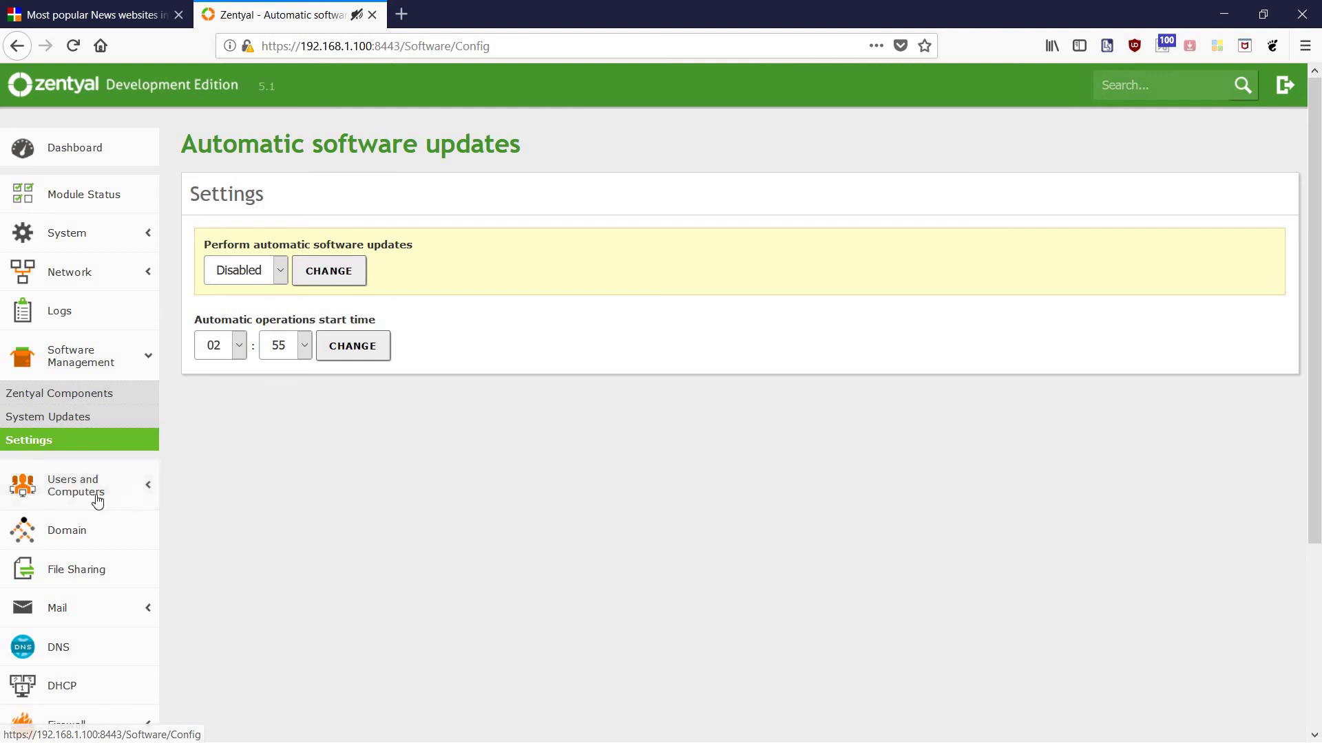
- Open the Users and Computers management page and examine the zentyal-domain.lan tree of users, groups and domain controllers
scroll(222, 488, down, 3)
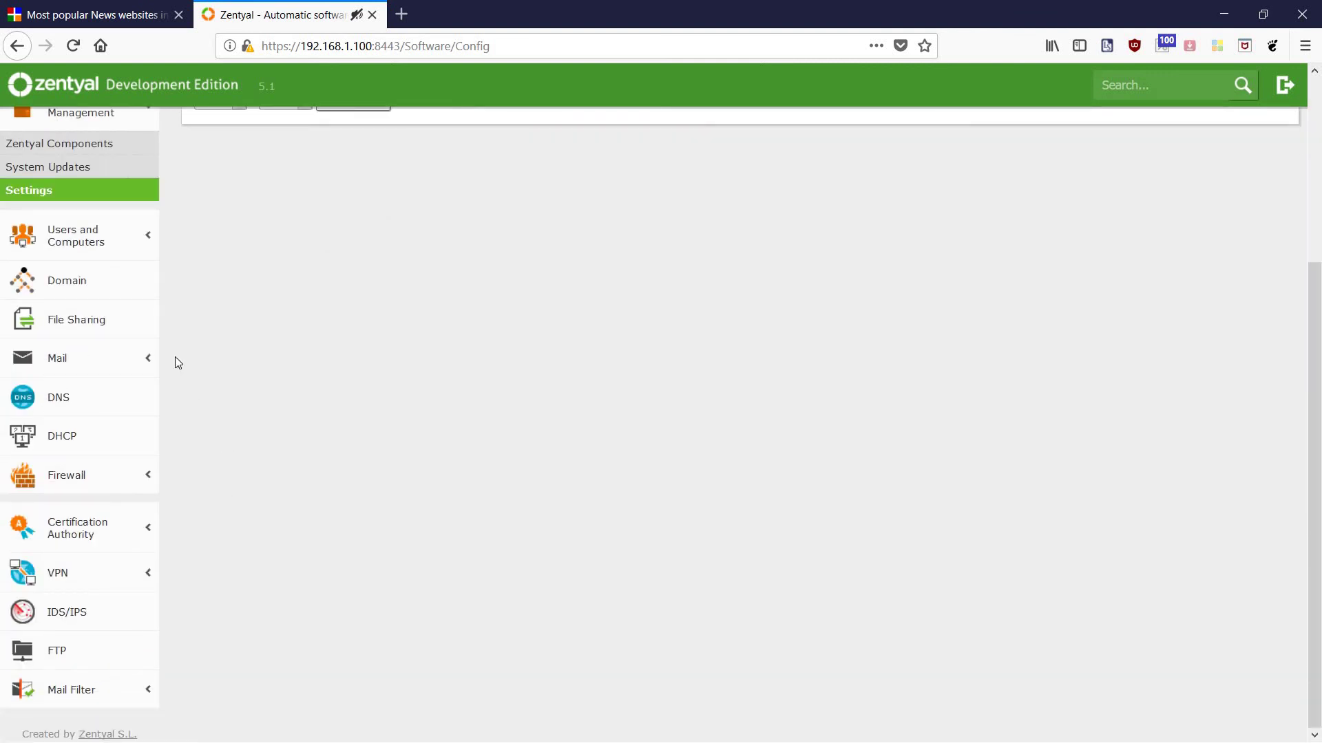
click(83, 242)
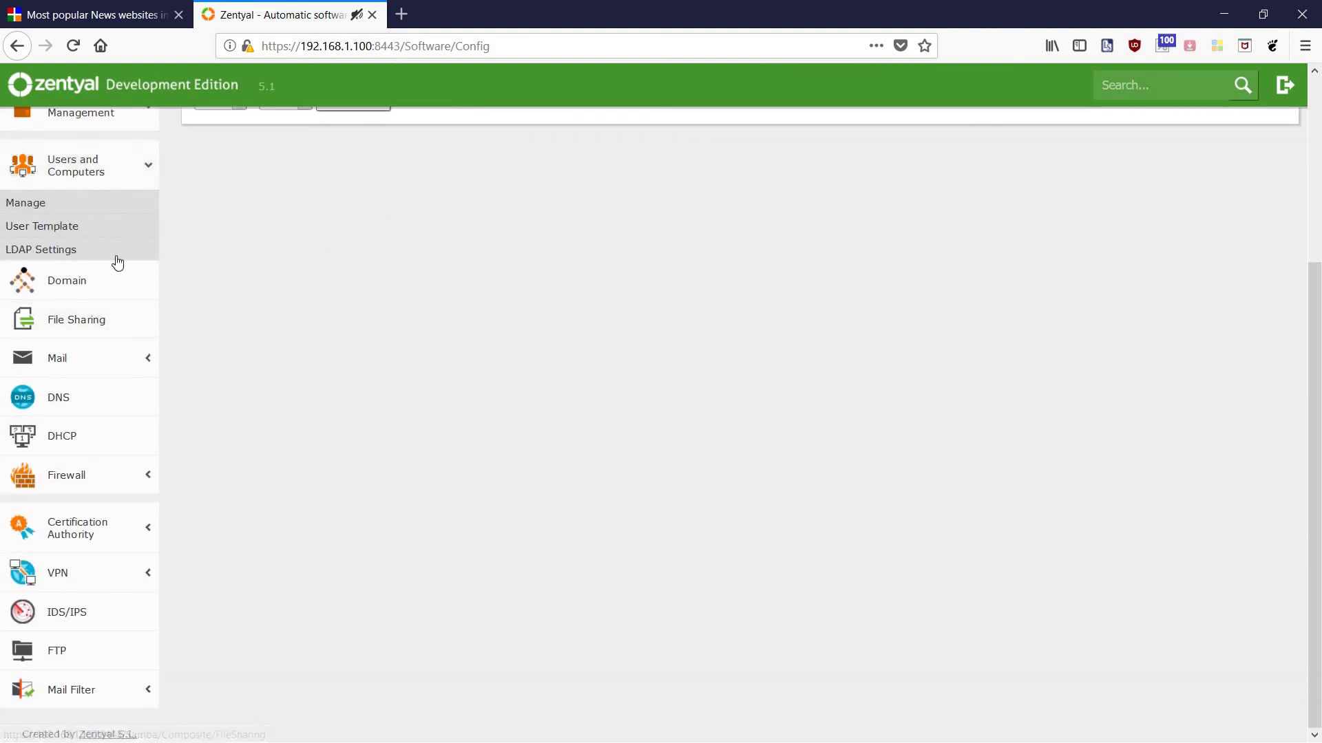
click(29, 205)
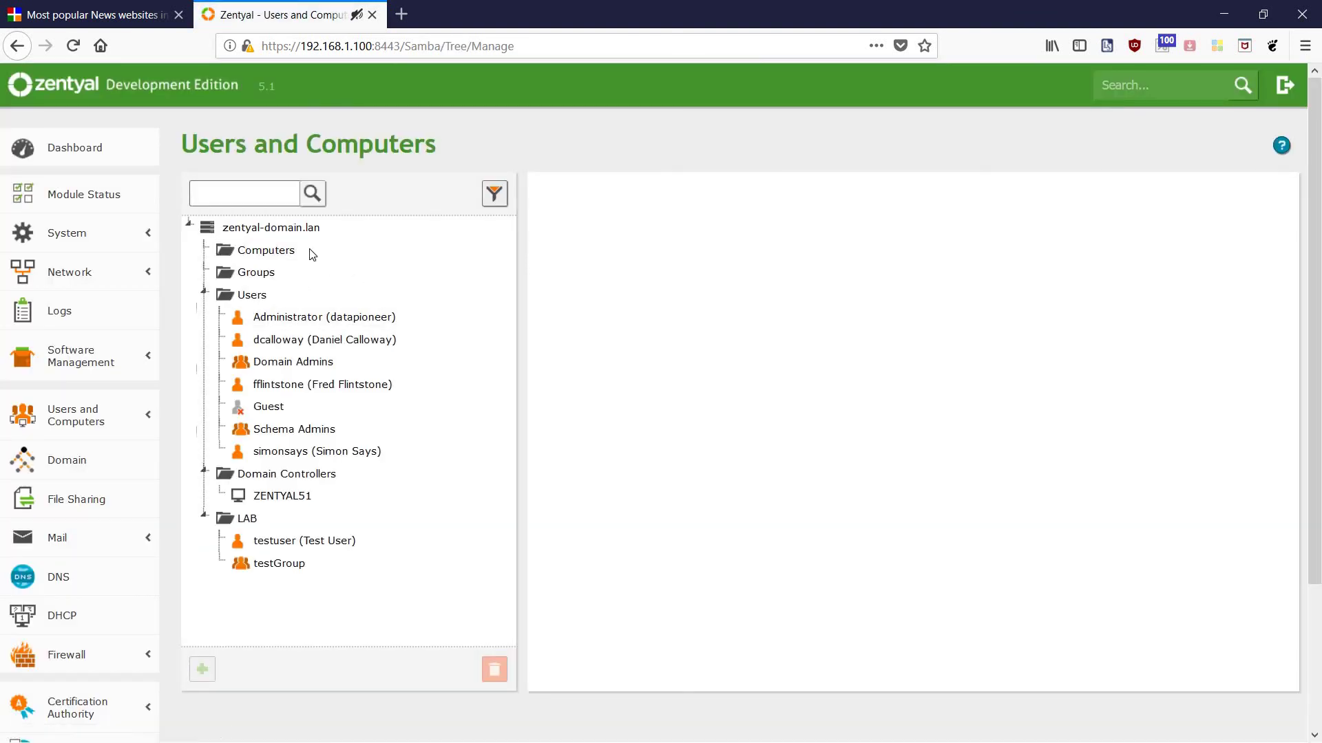
click(266, 227)
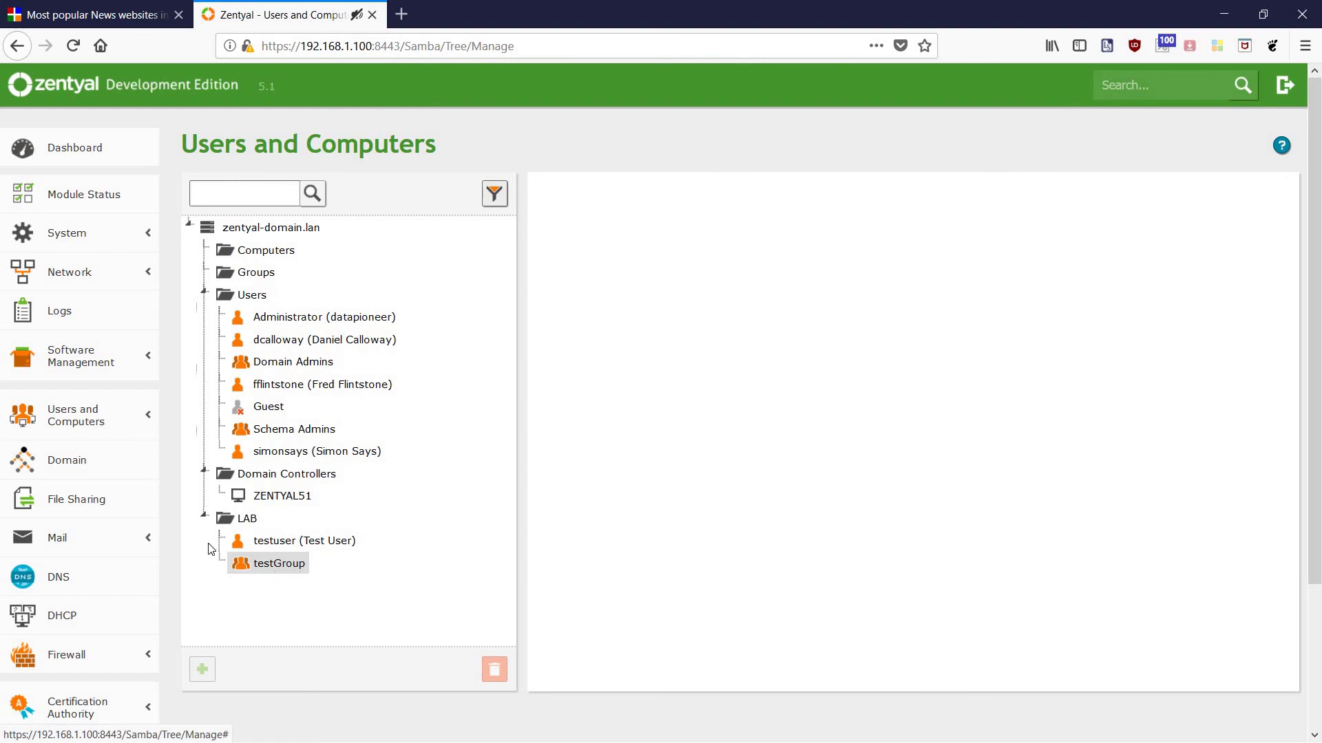
- Review the Domain settings, including server role, NetBIOS names and drive letter, and open the File Sharing shares list
click(74, 472)
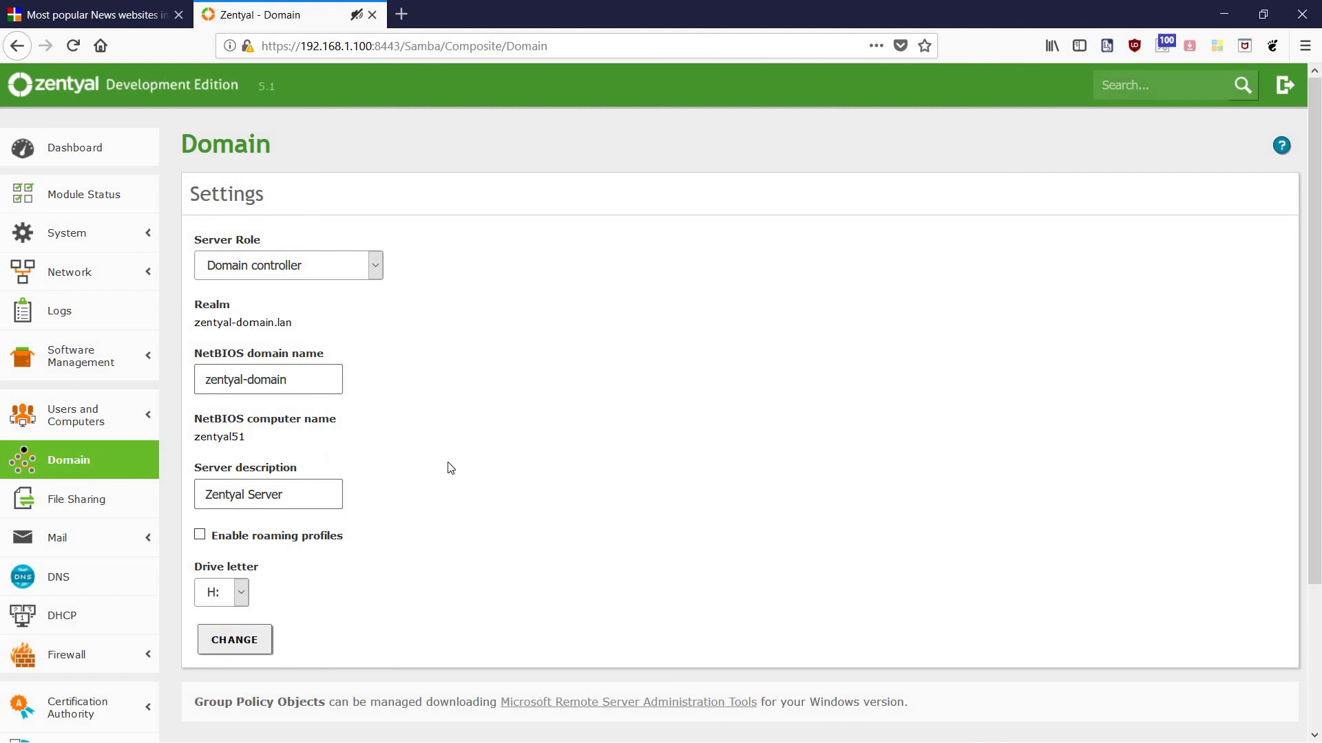
scroll(451, 469, down, 3)
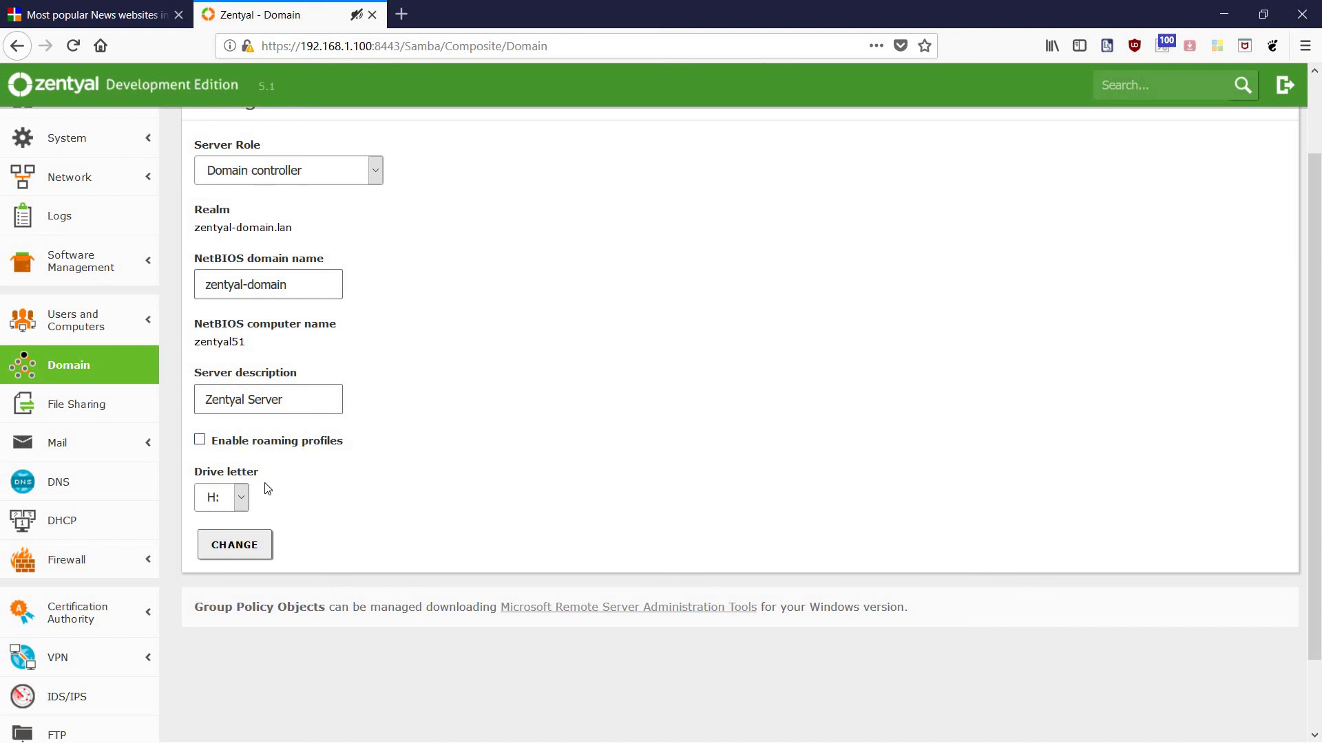
click(53, 416)
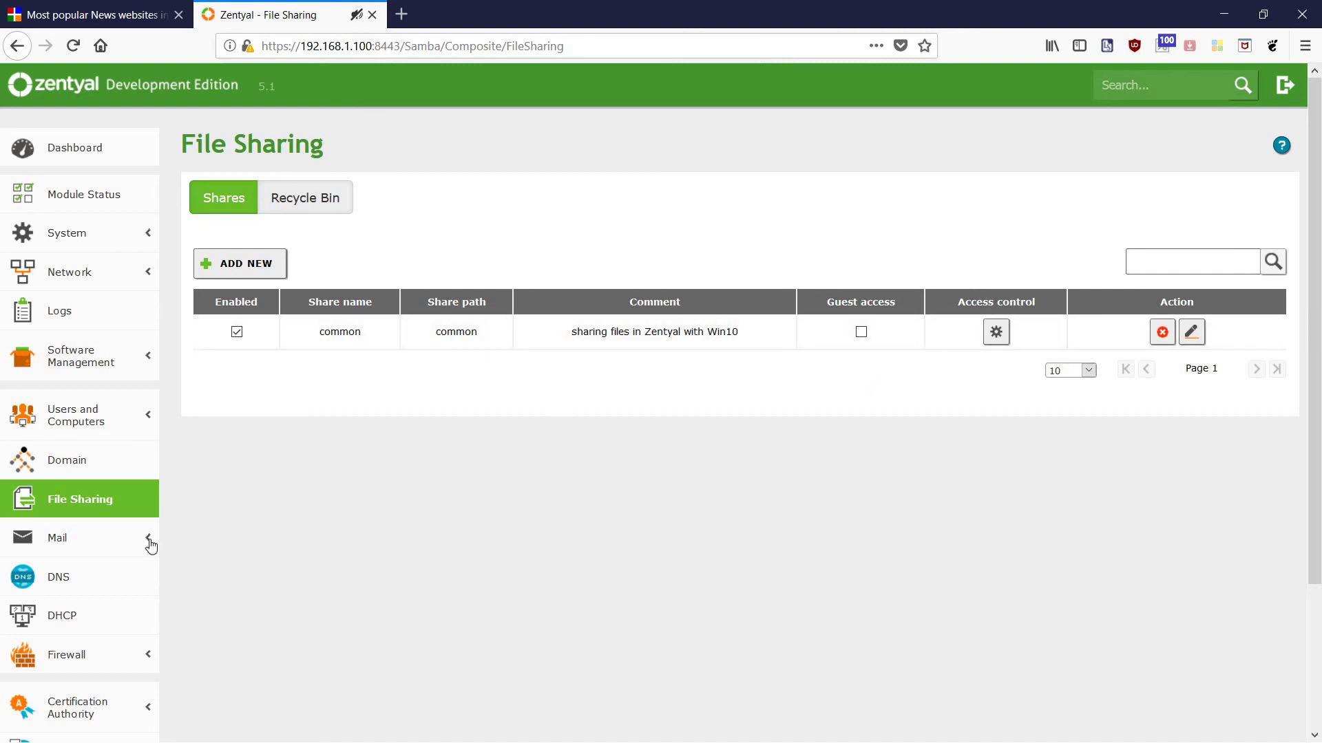
- Open the mail server's General configuration and review the smarthost, size limits, expiration periods and mail retrieval services
click(80, 537)
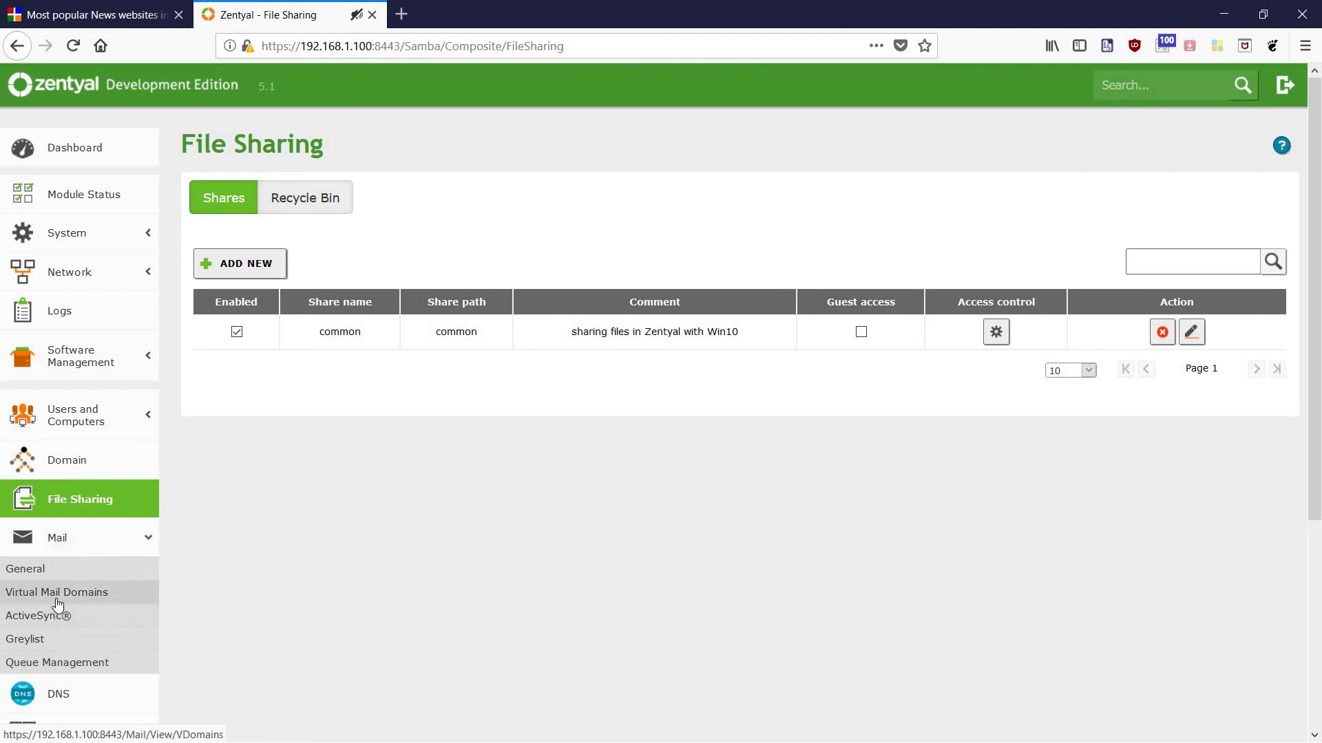
click(53, 577)
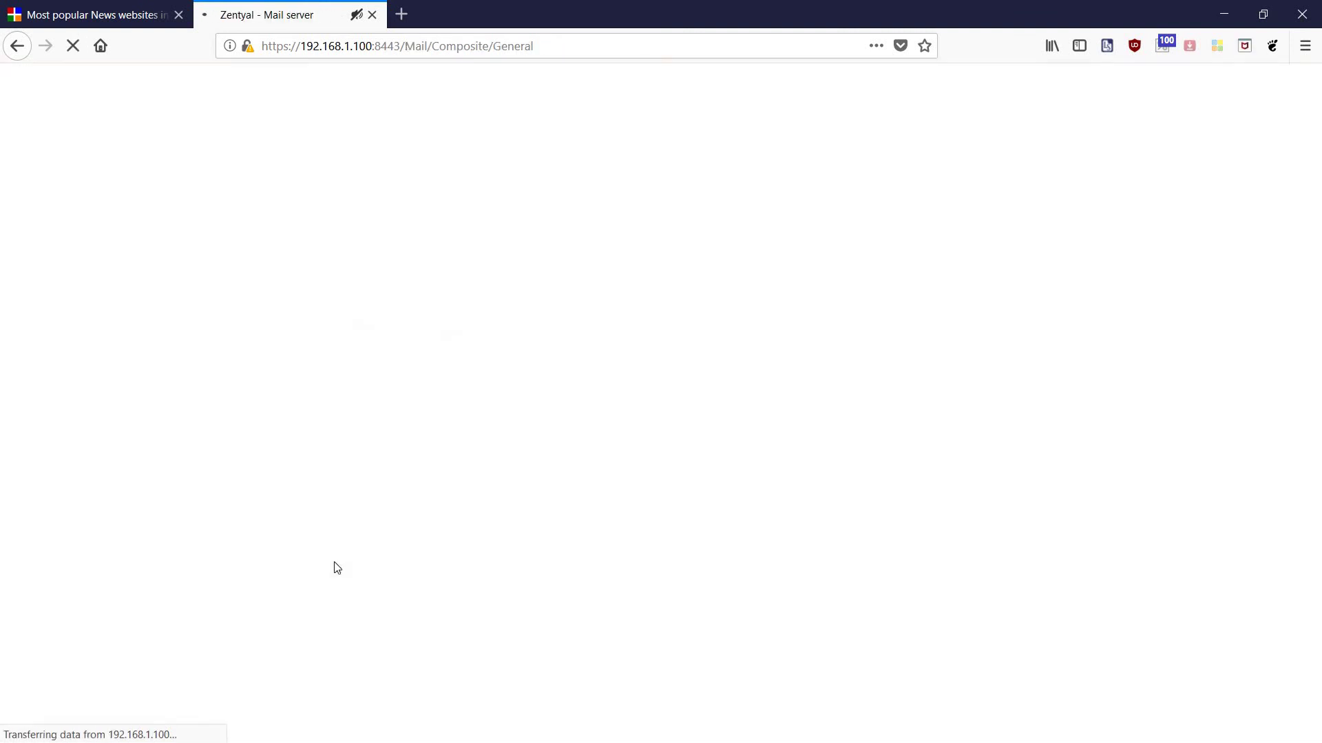
scroll(526, 526, down, 3)
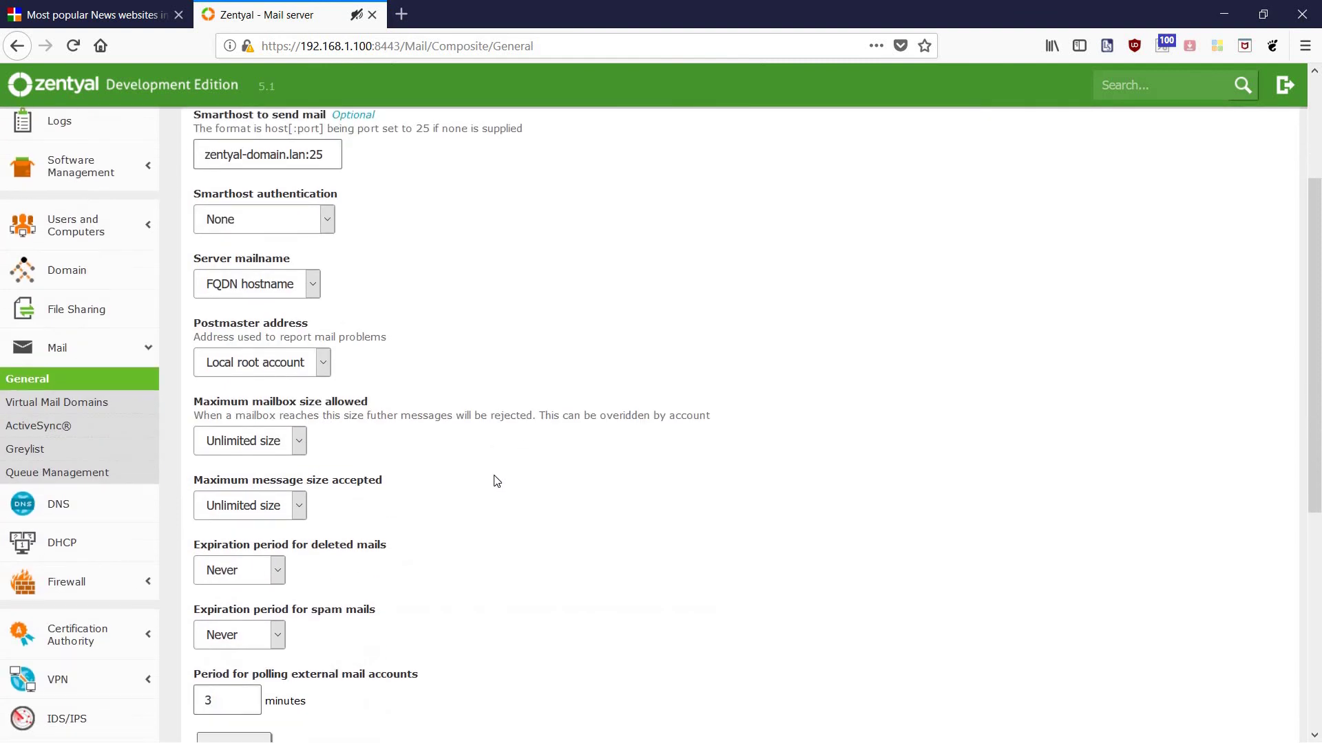
scroll(494, 478, up, 2)
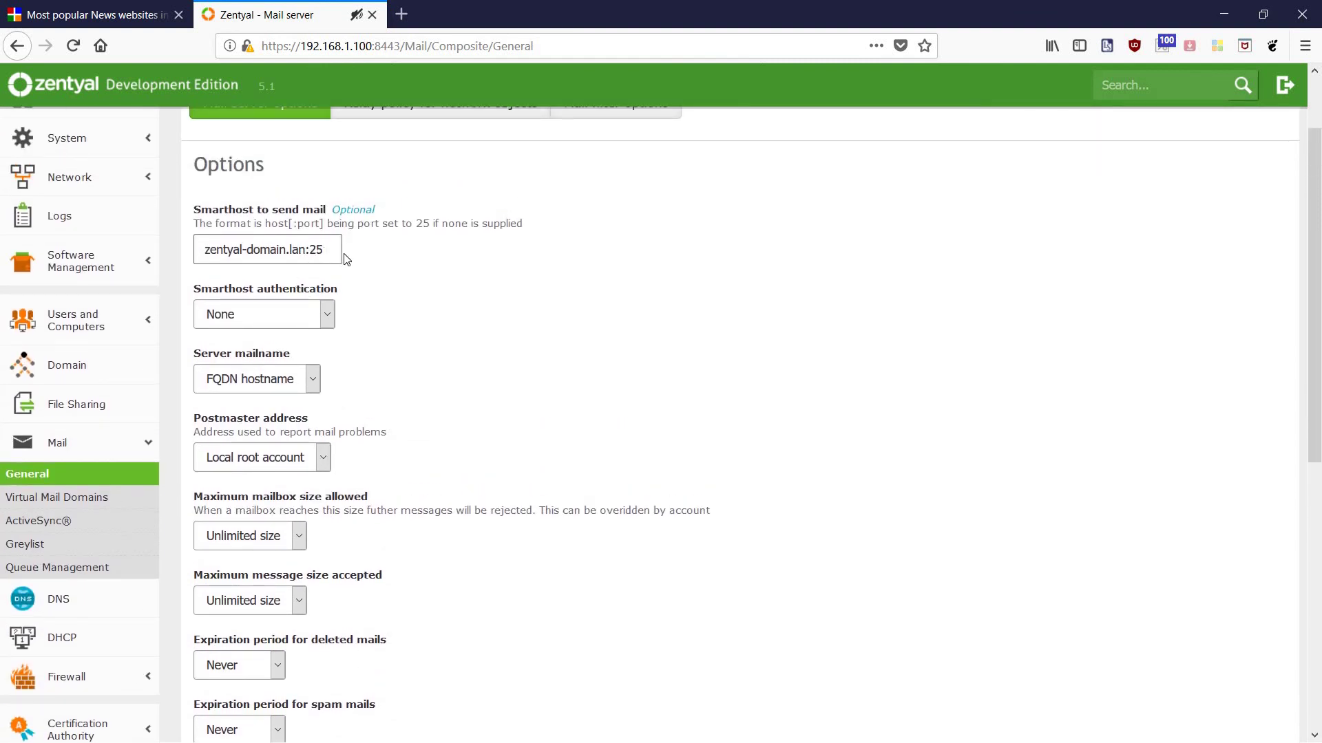
scroll(457, 383, down, 3)
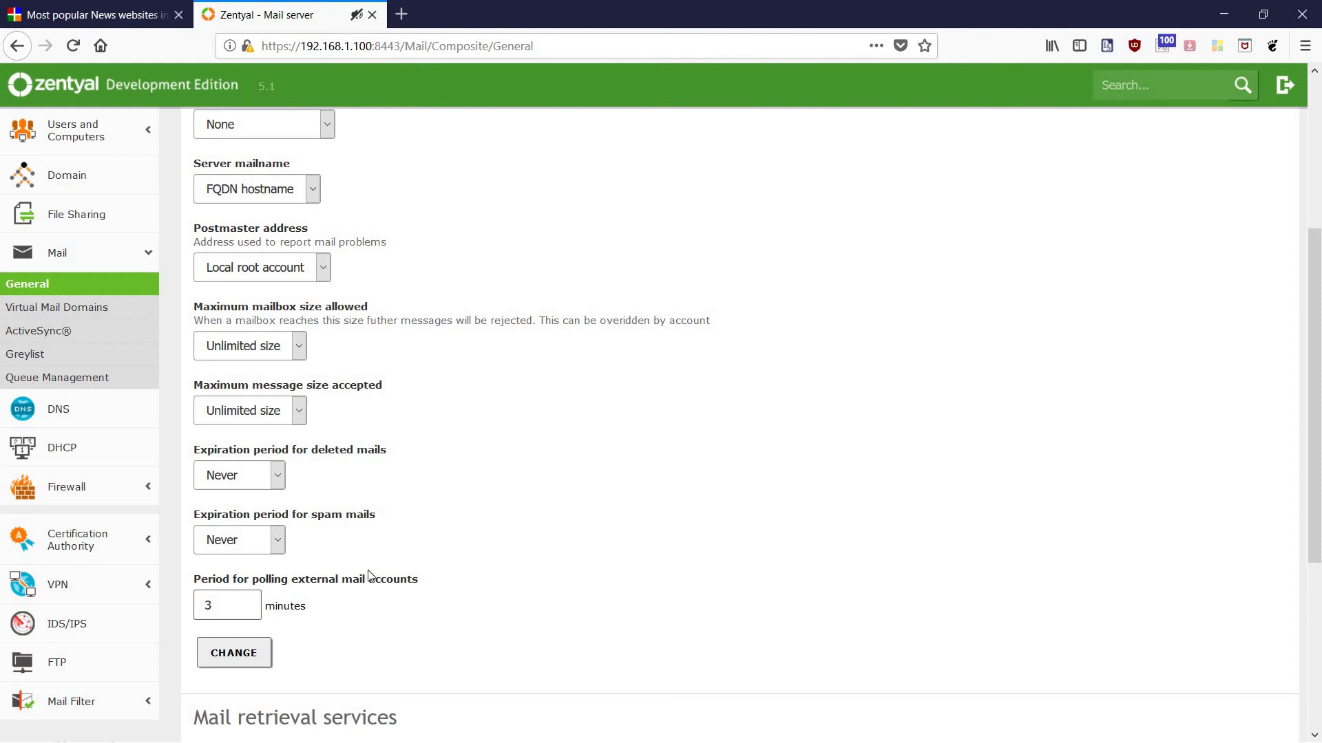
scroll(369, 574, down, 4)
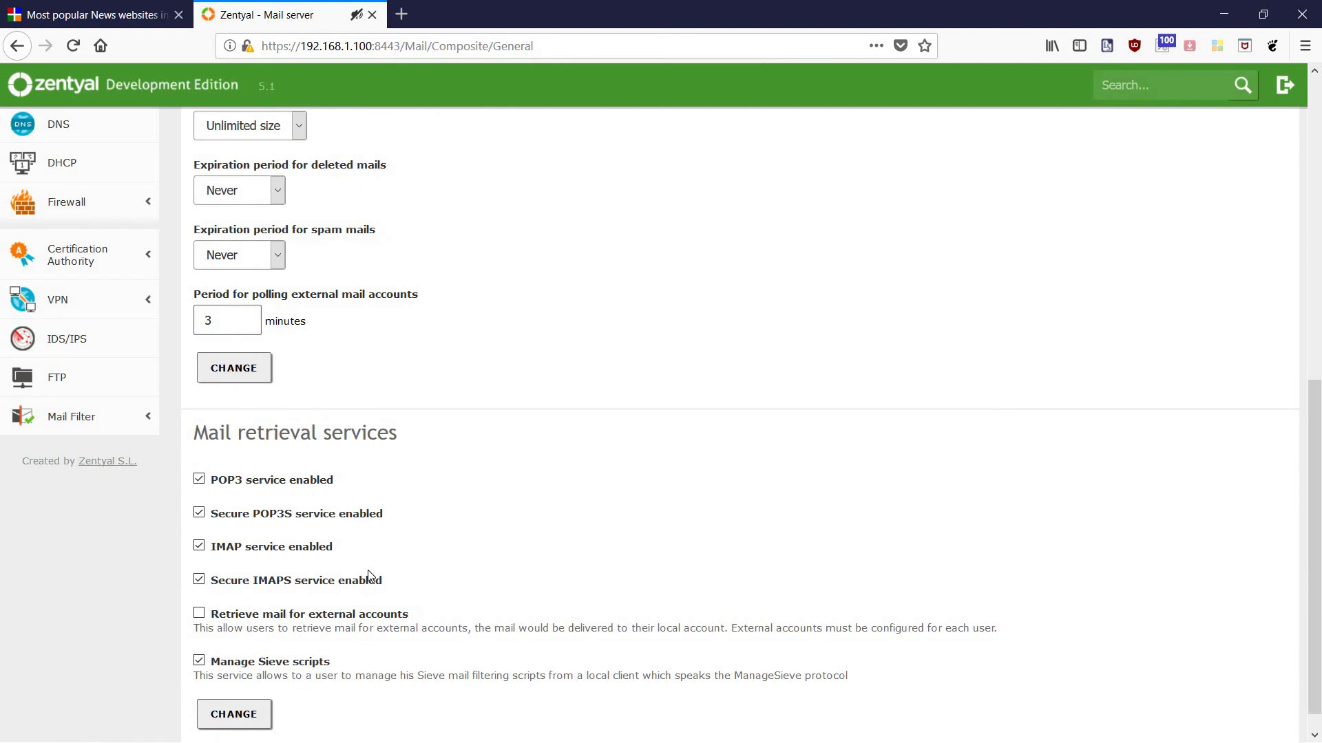
scroll(31, 375, up, 3)
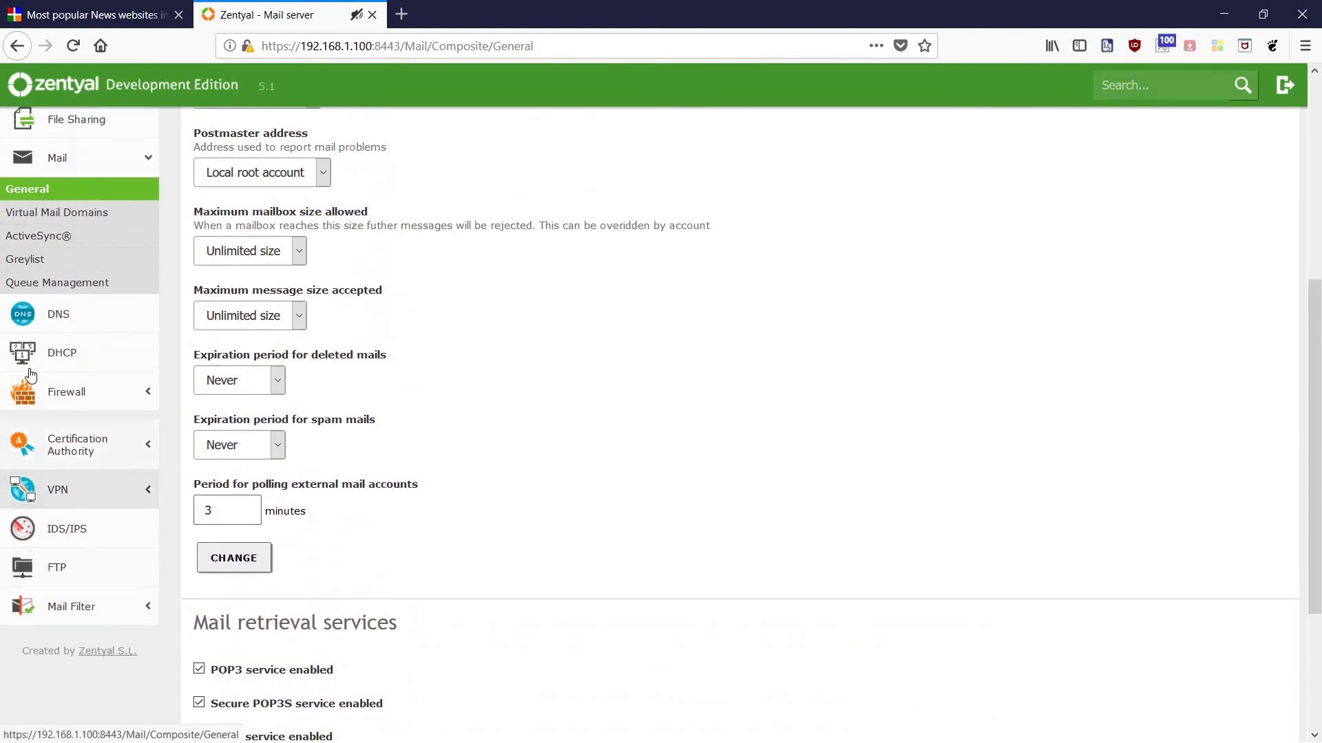
- Open the DNS module and review the transparent cache setting, the forwarders and the domains list
click(31, 320)
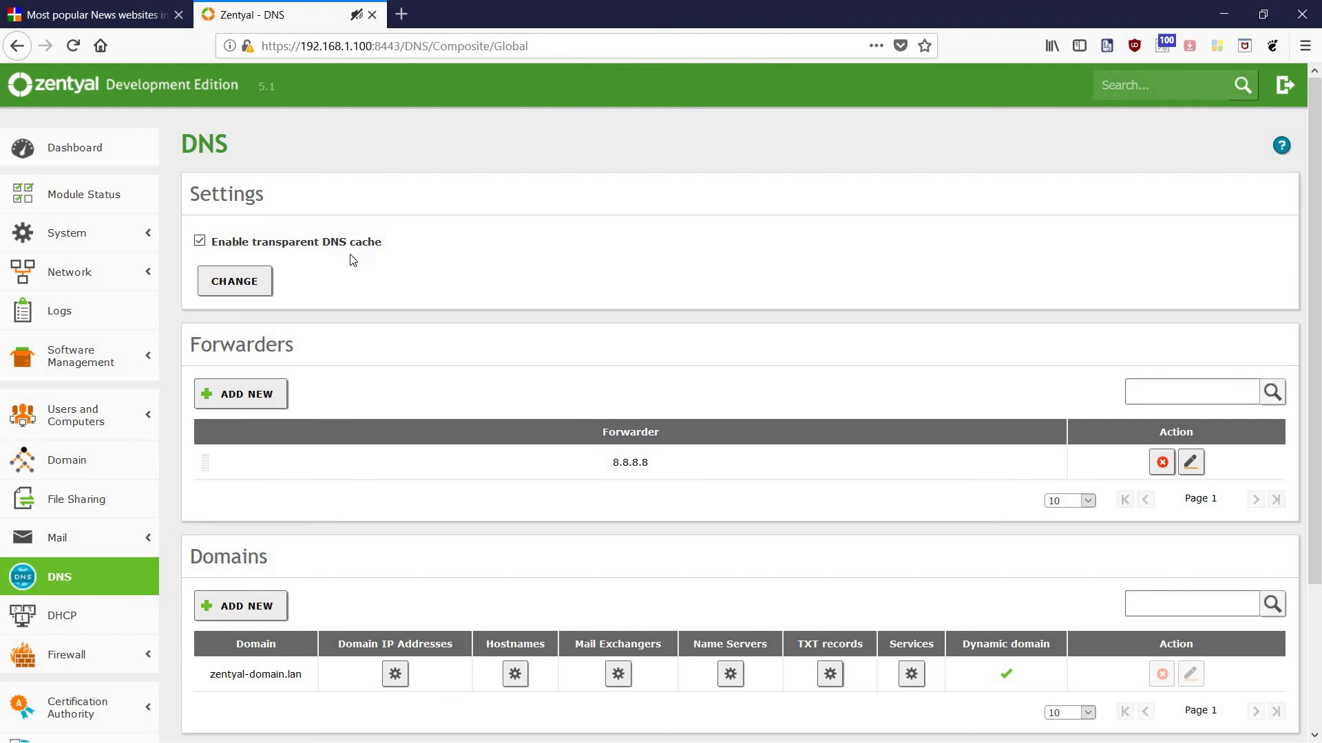
scroll(398, 305, down, 3)
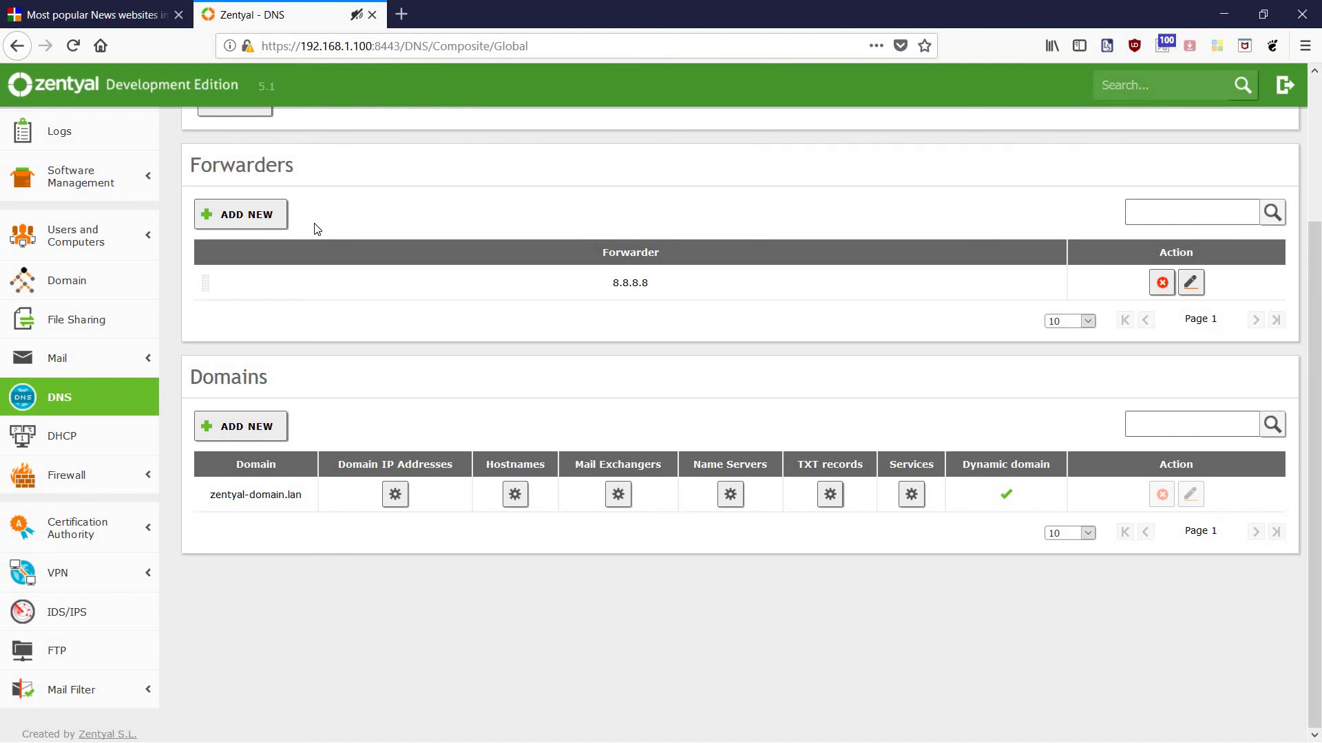
click(262, 214)
- Open the DHCP configuration of interface eth0 and review its common options, address ranges and fixed addresses
click(92, 433)
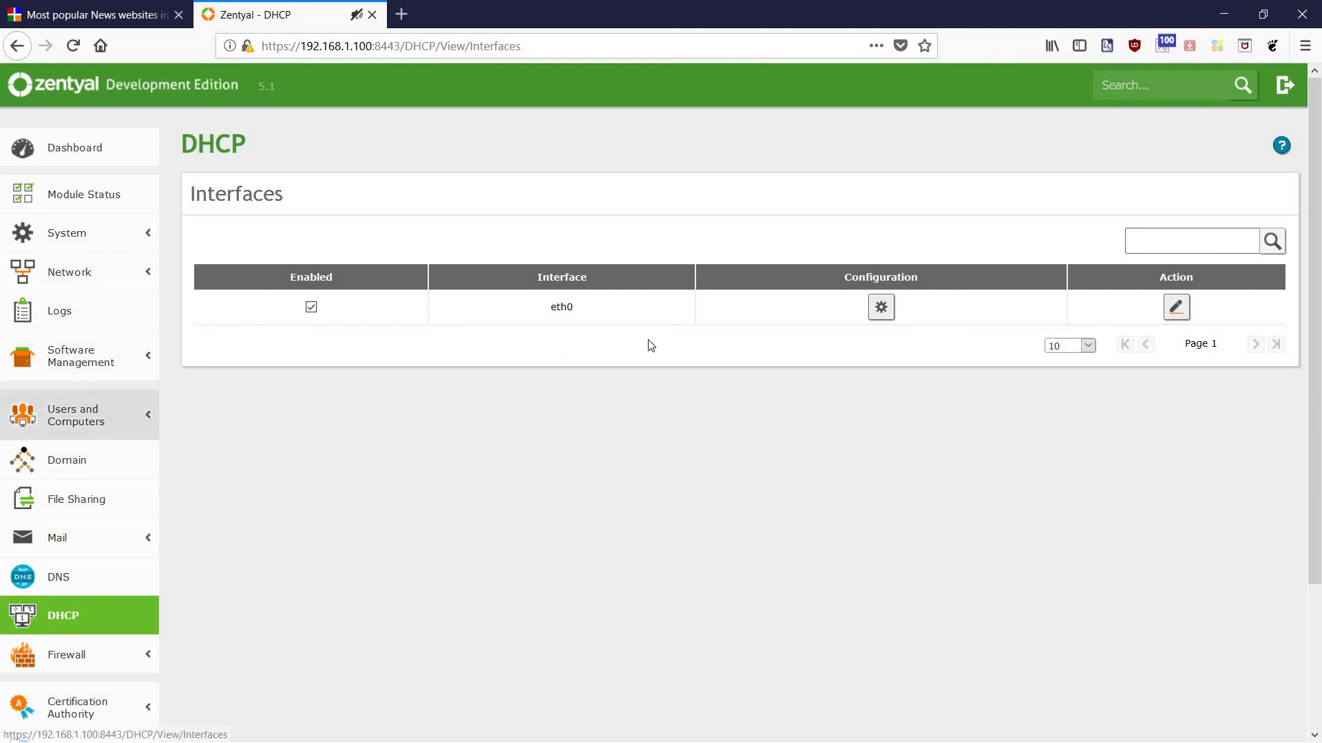
click(876, 311)
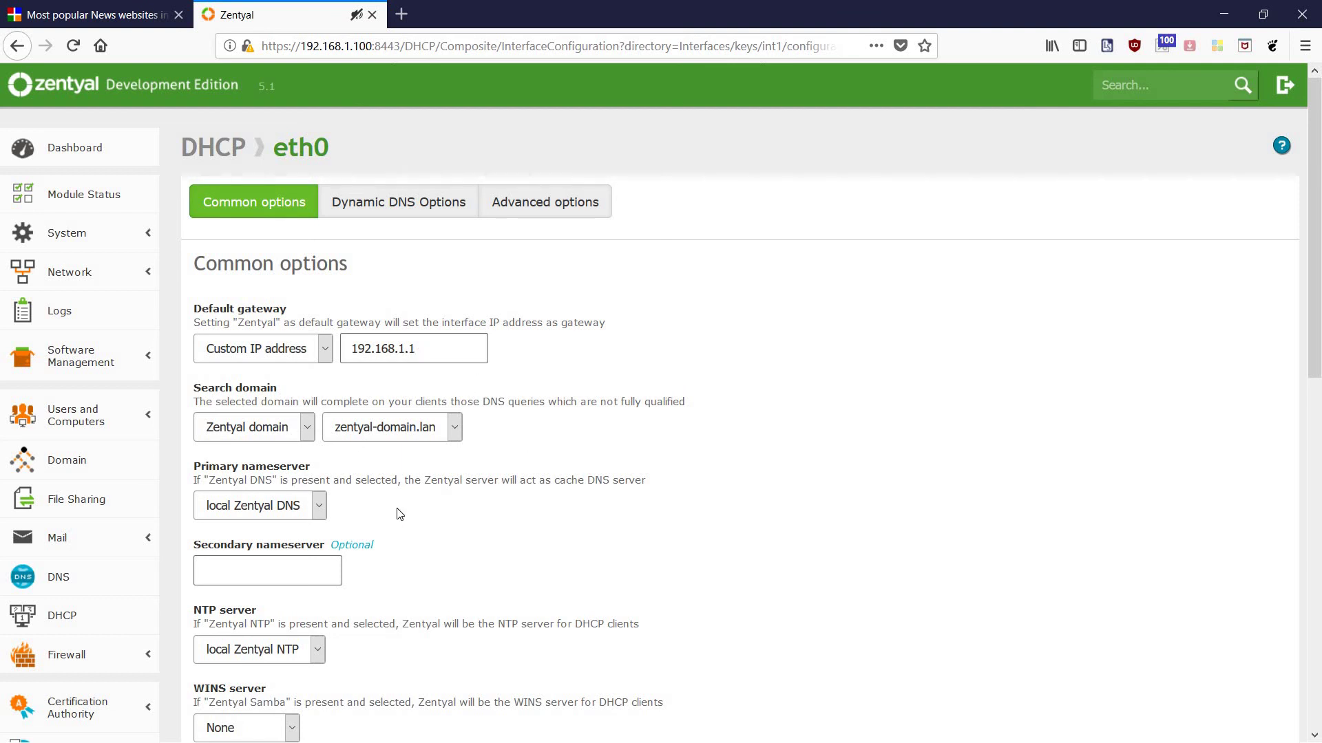
scroll(395, 514, down, 5)
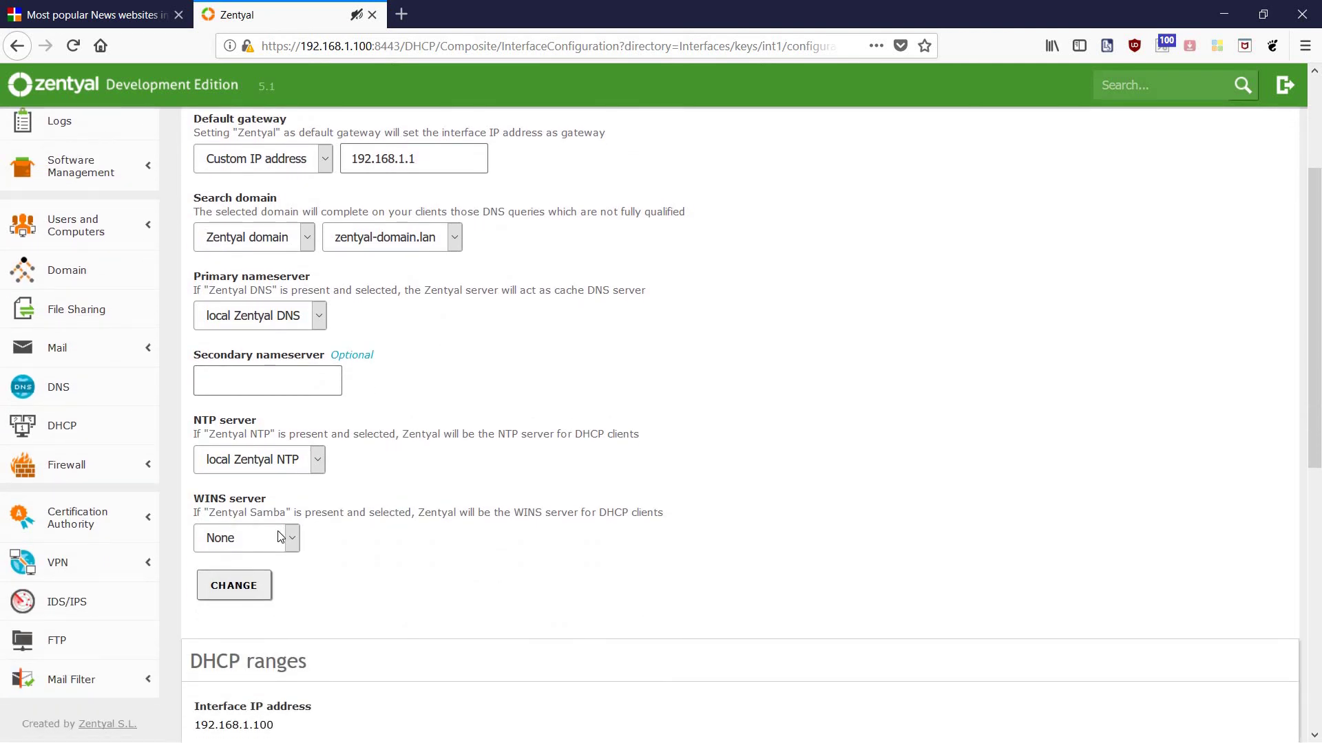
scroll(351, 572, down, 5)
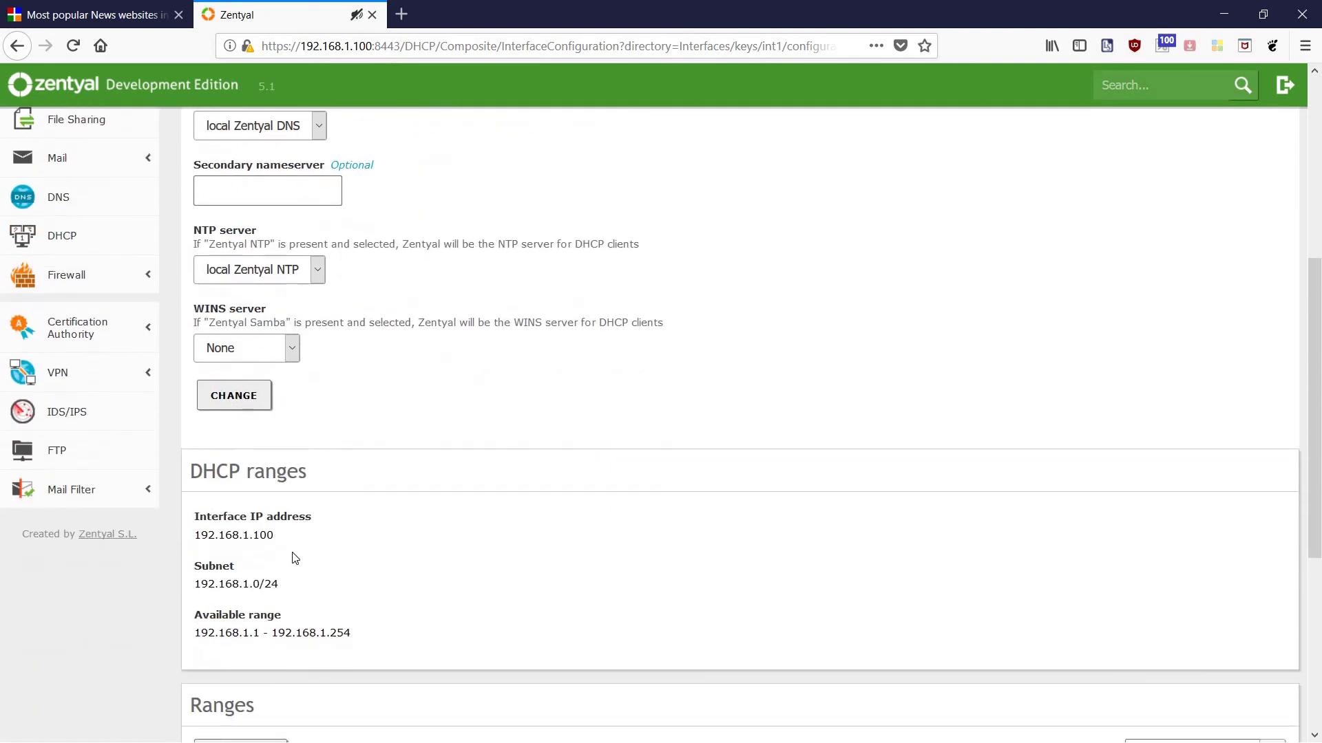
scroll(386, 634, down, 5)
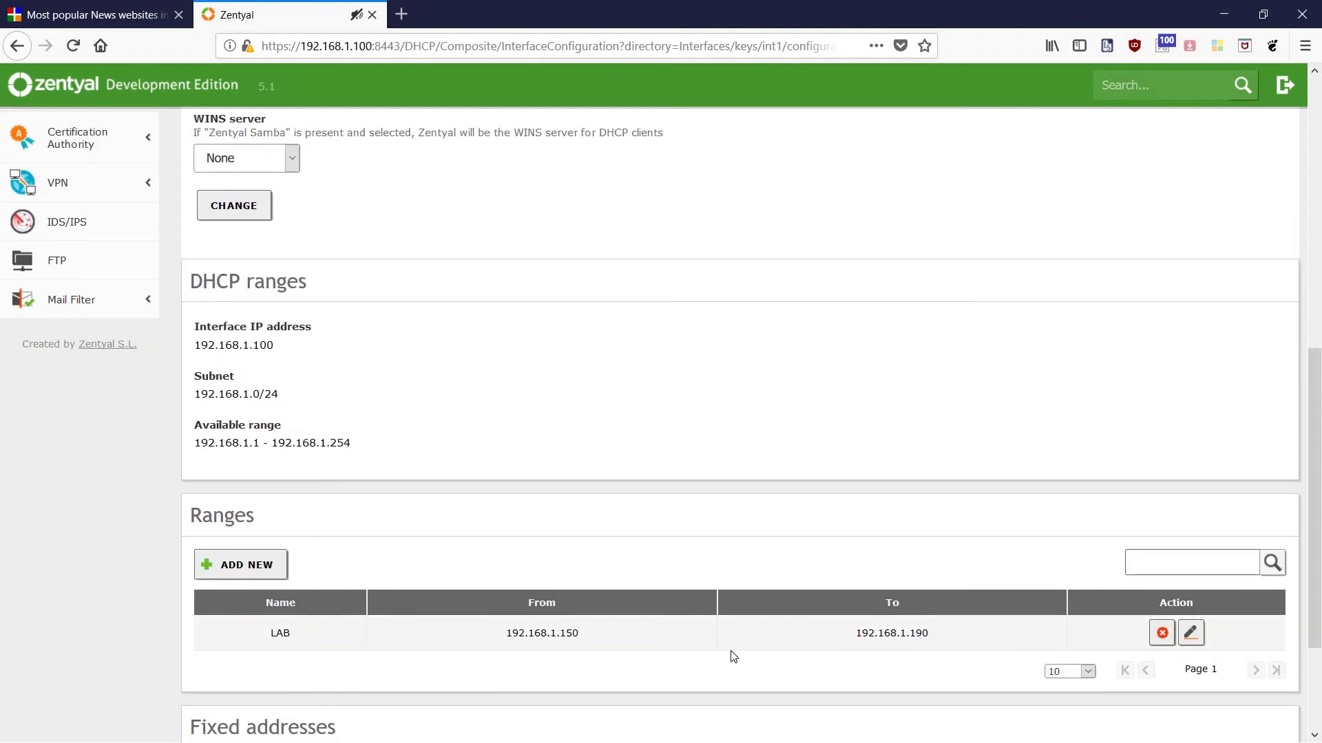
scroll(636, 565, down, 5)
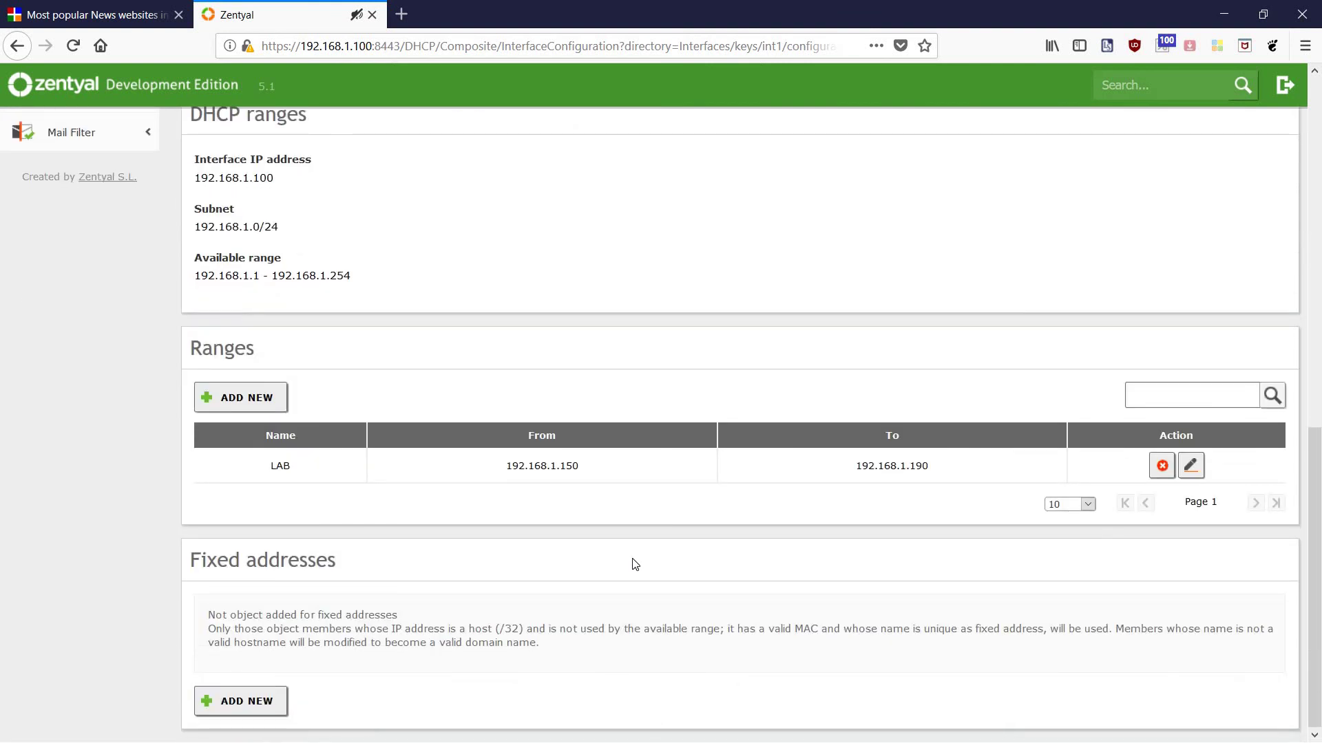
scroll(602, 566, up, 15)
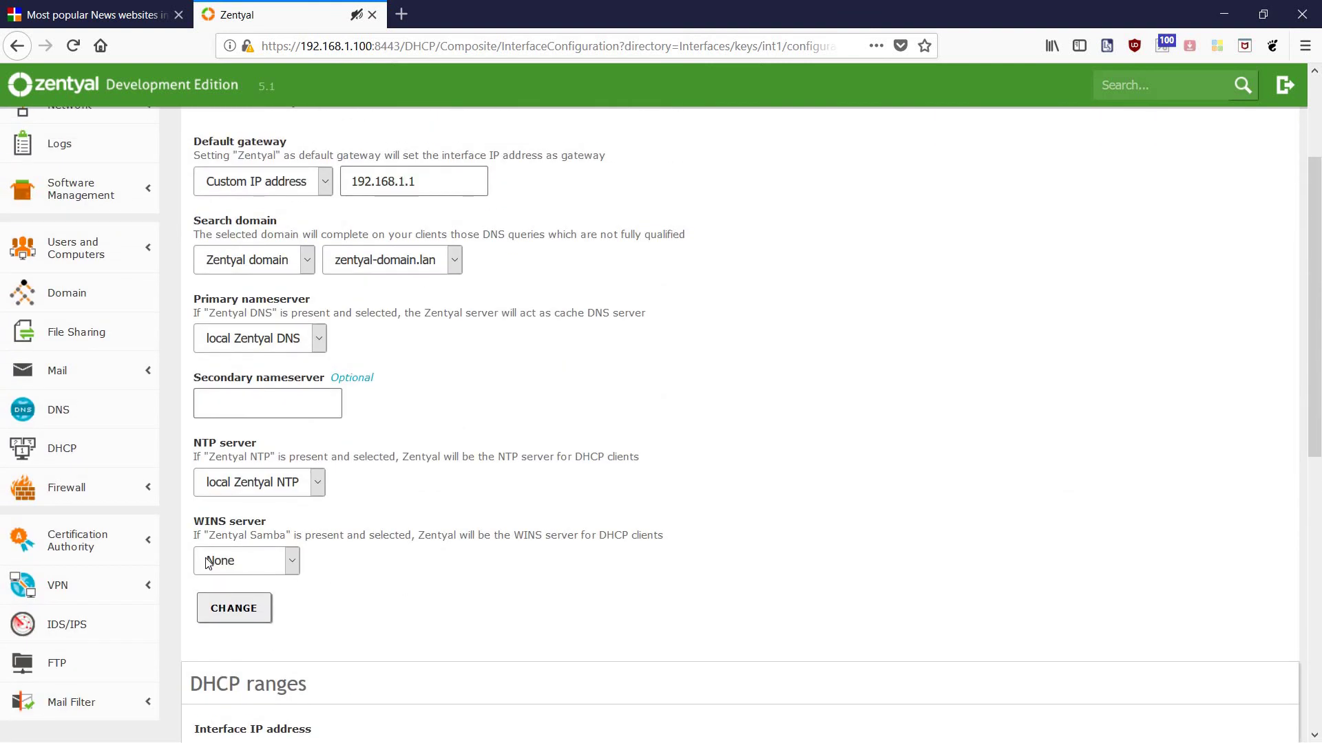
- Open the firewall's Packet Filter and review both pages of rules from internal networks to Zentyal
click(82, 491)
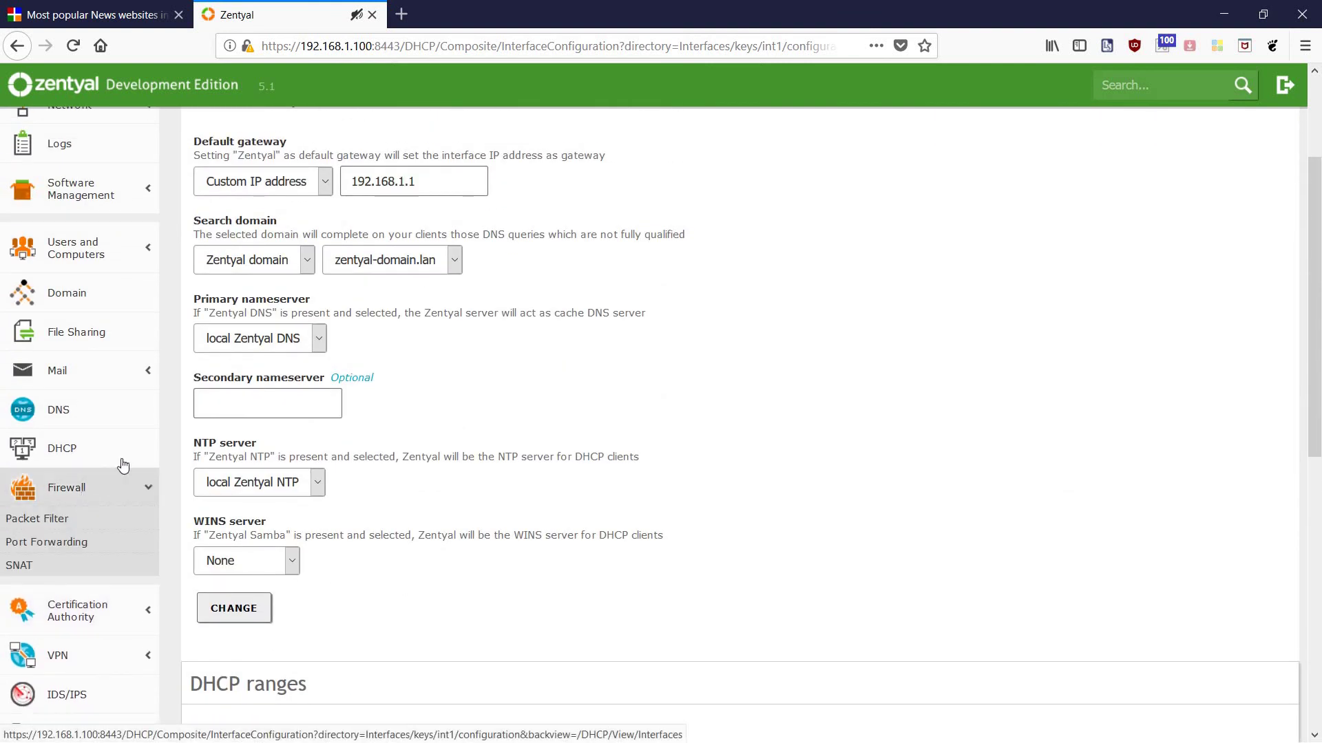
click(69, 520)
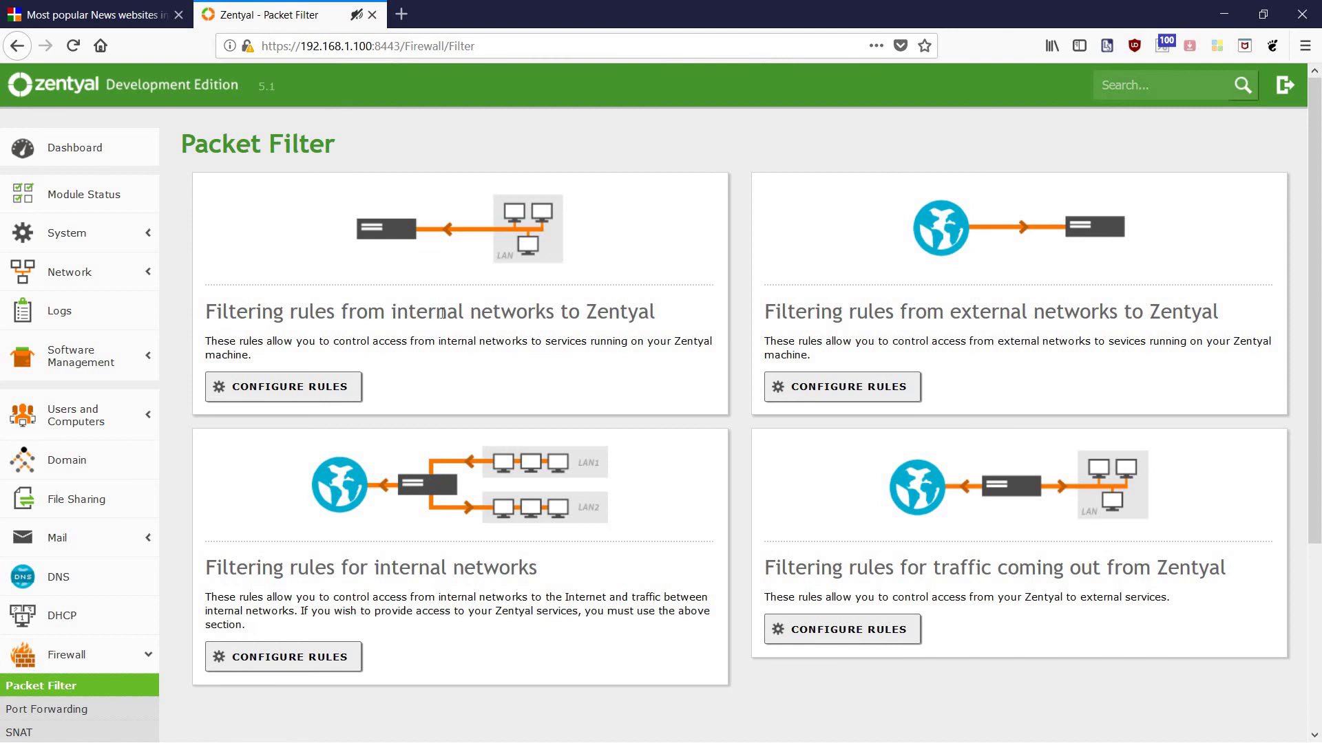
click(330, 387)
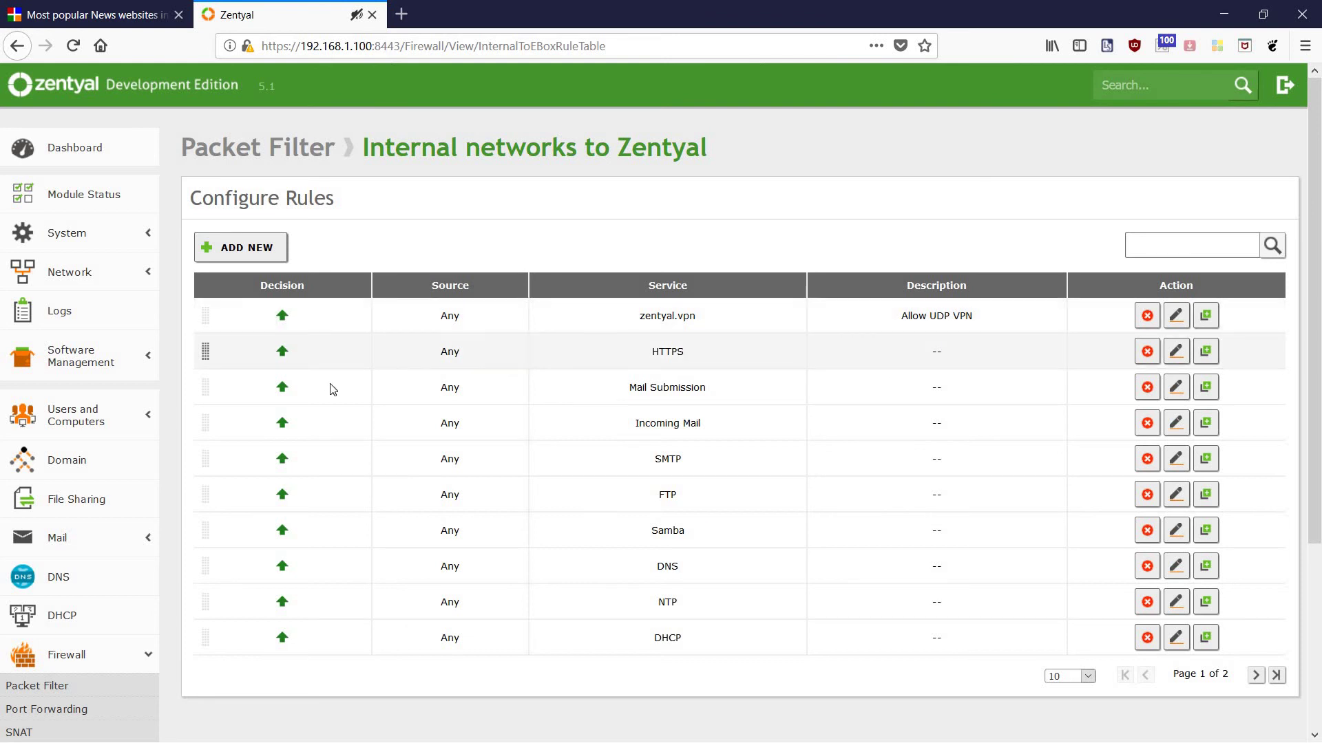
click(1254, 676)
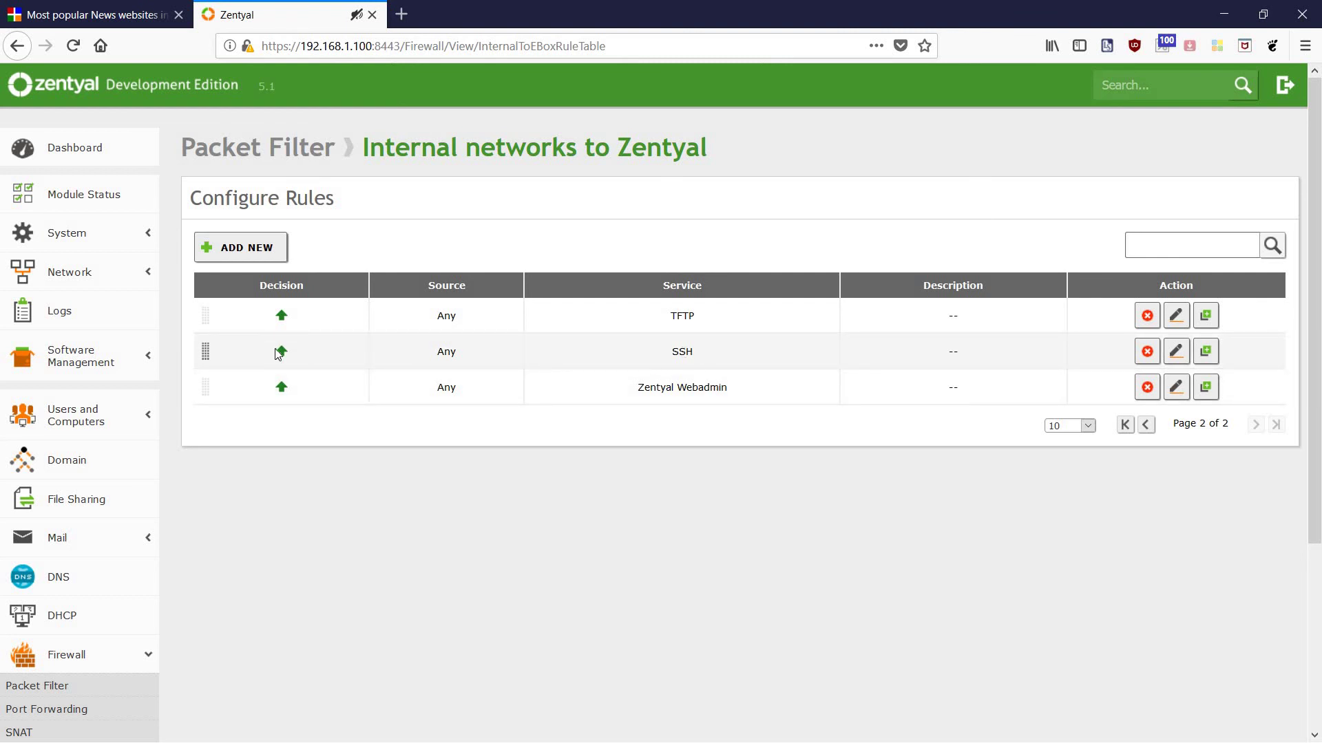
mouse_move(278, 354)
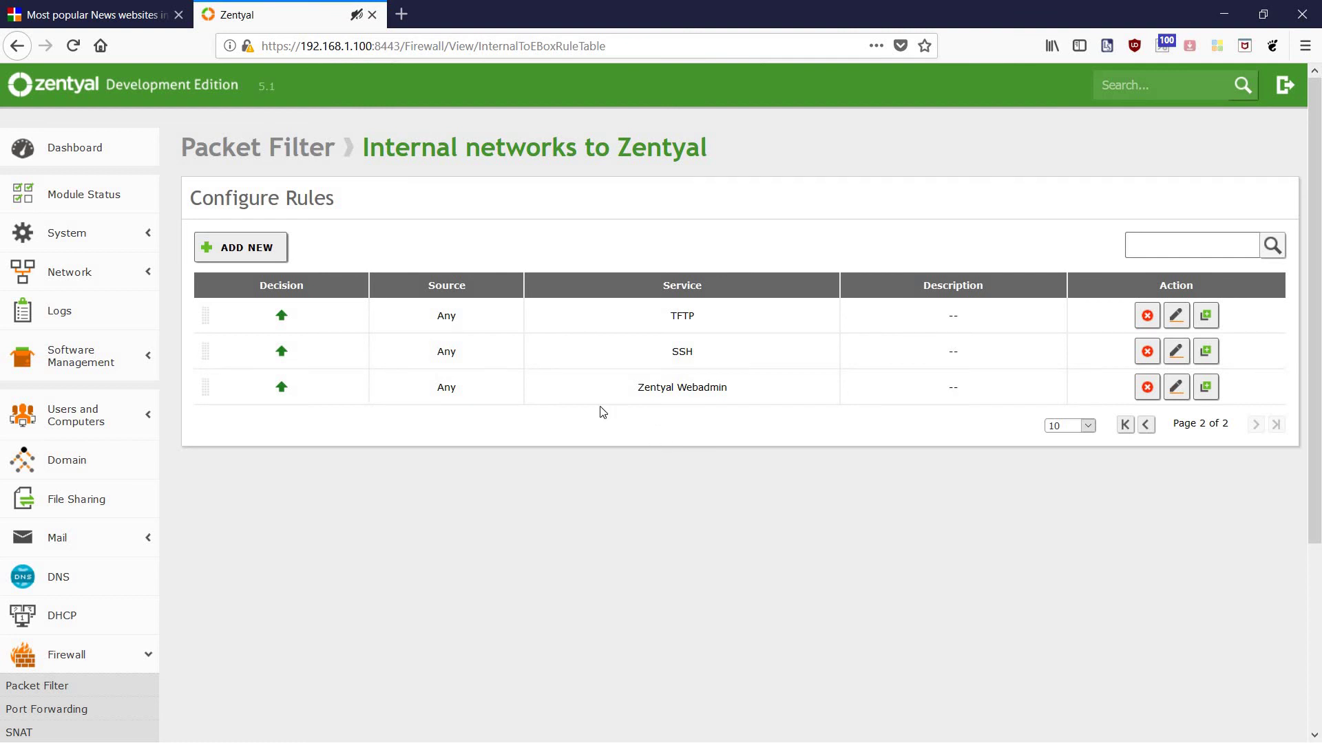
- Review the Packet Filter rules from external networks to Zentyal and open the firewall's Port Forwarding list
click(289, 163)
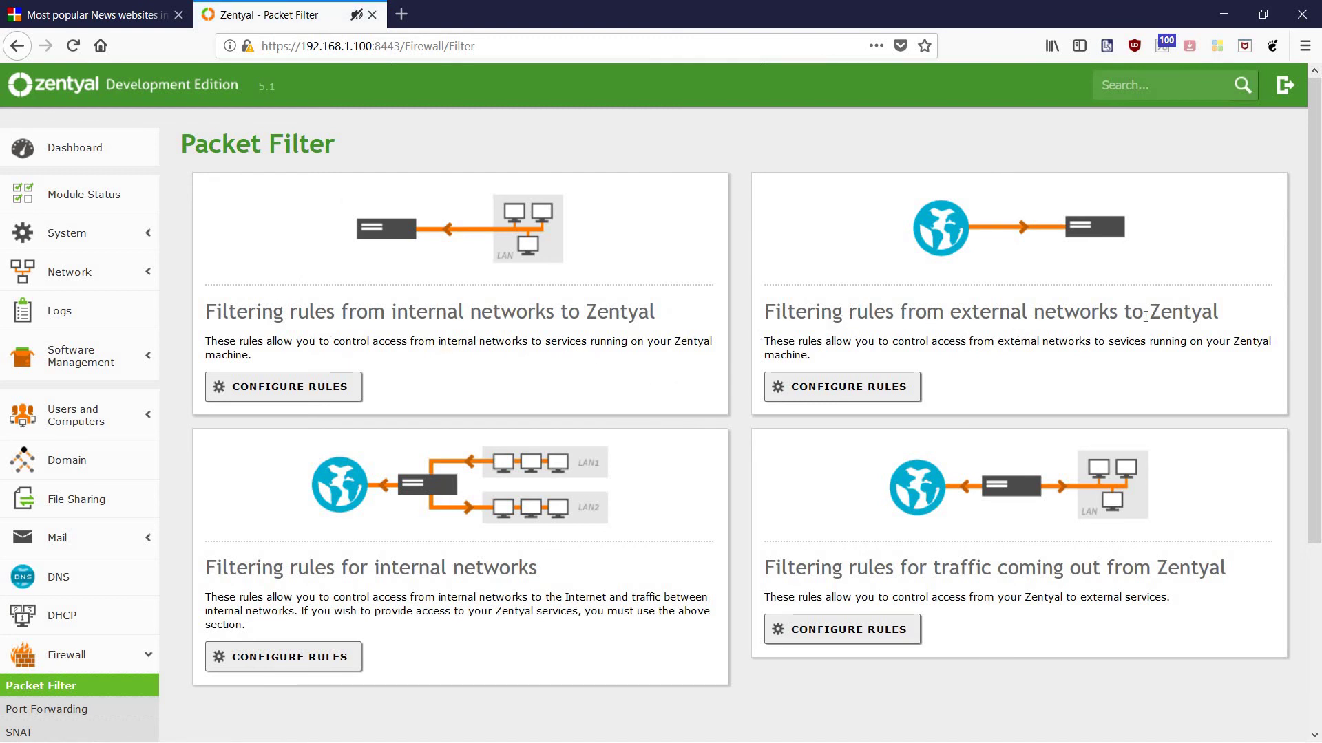
click(897, 389)
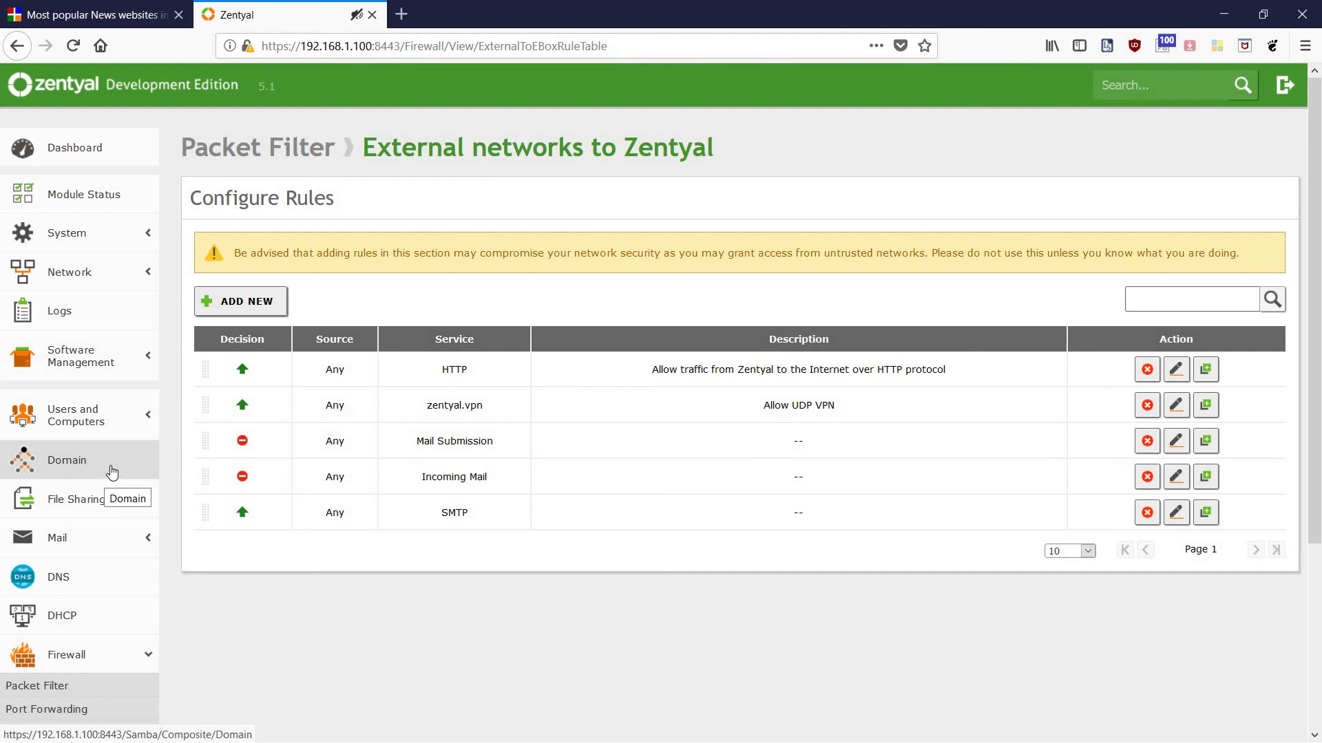
scroll(112, 472, down, 3)
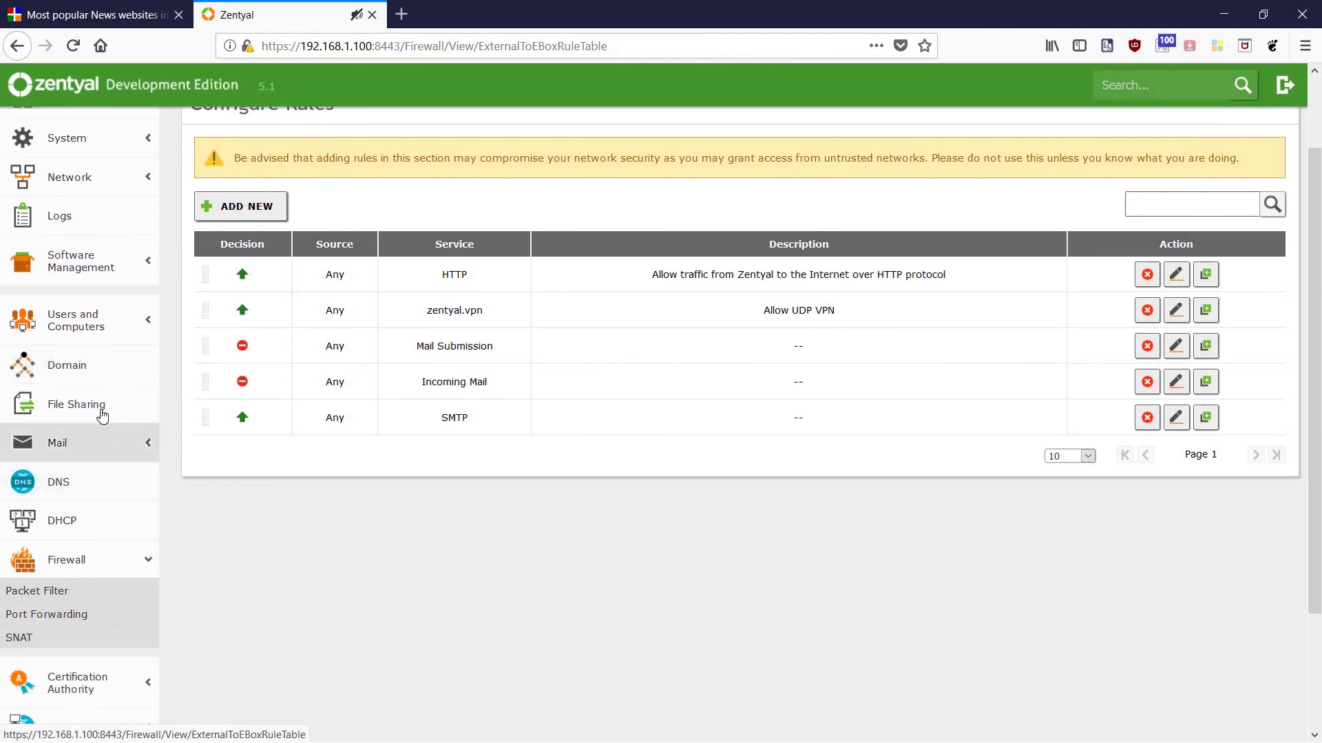
scroll(101, 415, up, 3)
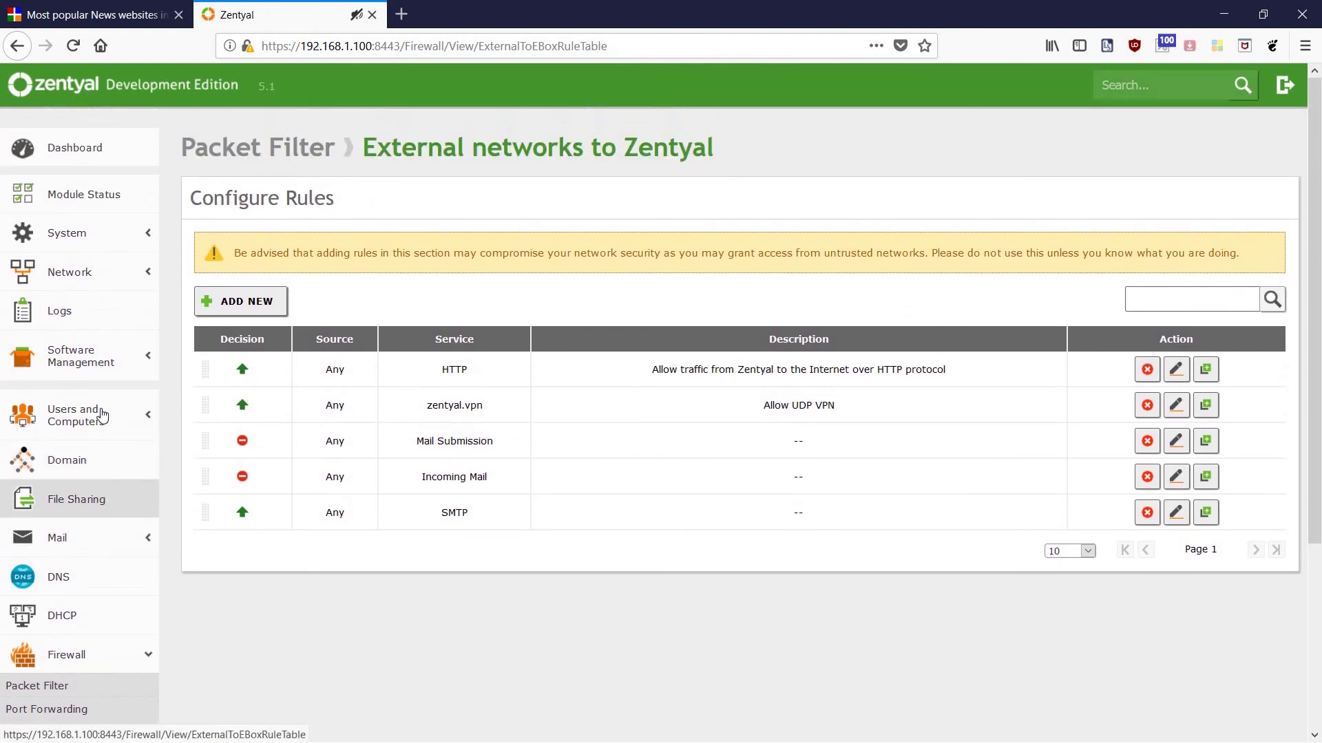
scroll(102, 415, down, 8)
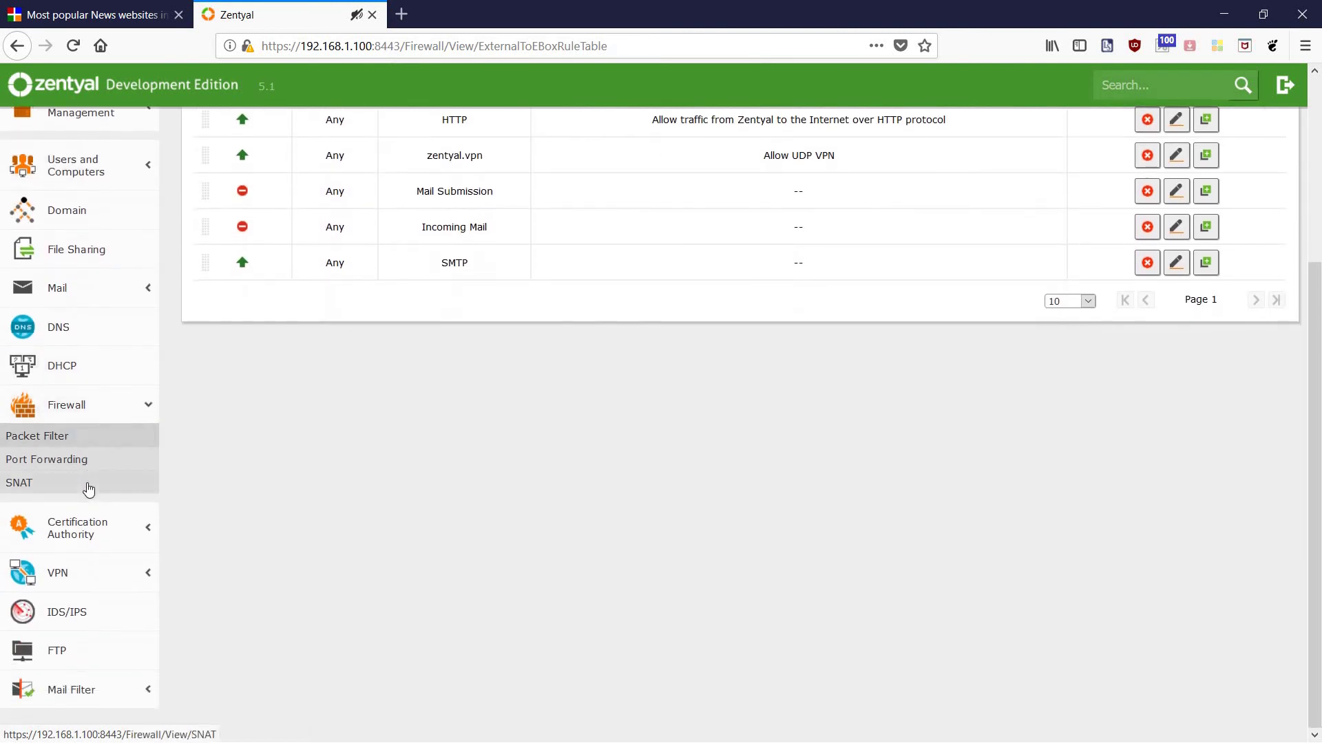
click(80, 462)
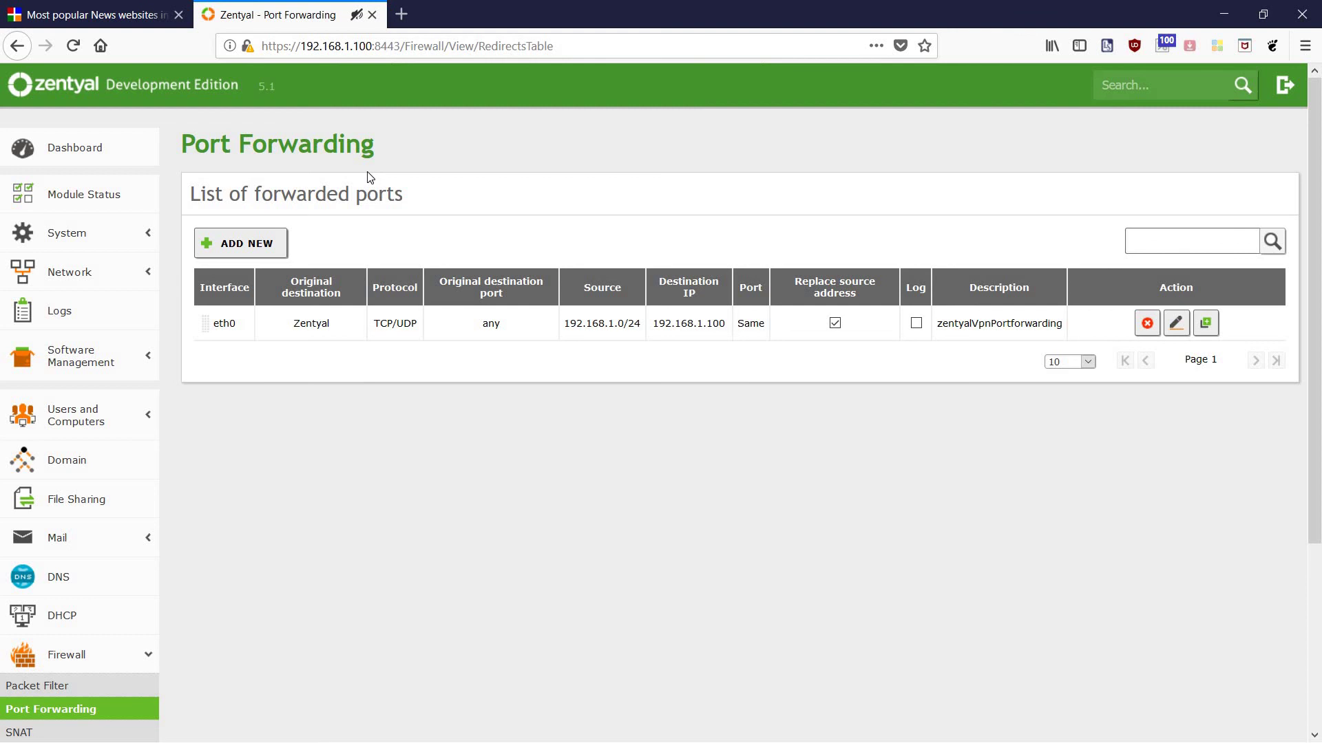
- Open the Certification Authority's General page and review the new certificate form and the current certificate list
scroll(278, 552, down, 3)
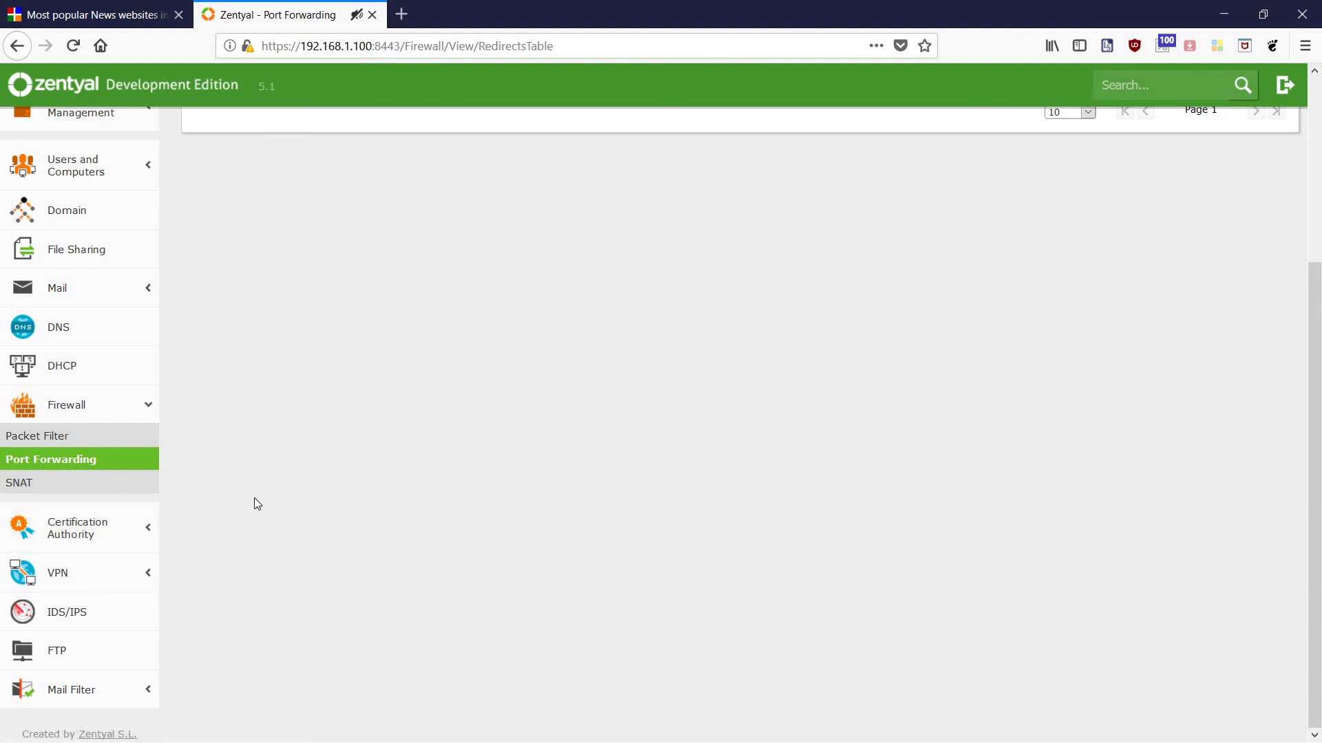
click(52, 528)
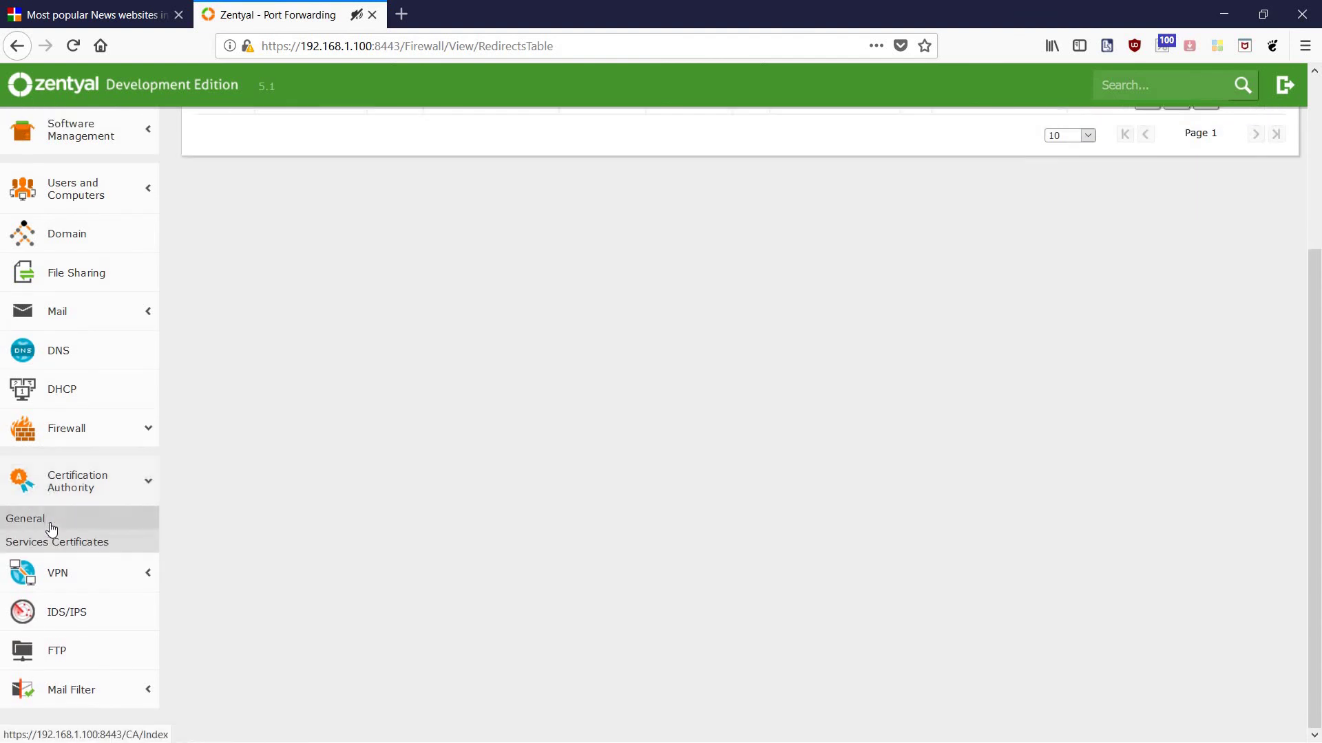
click(64, 528)
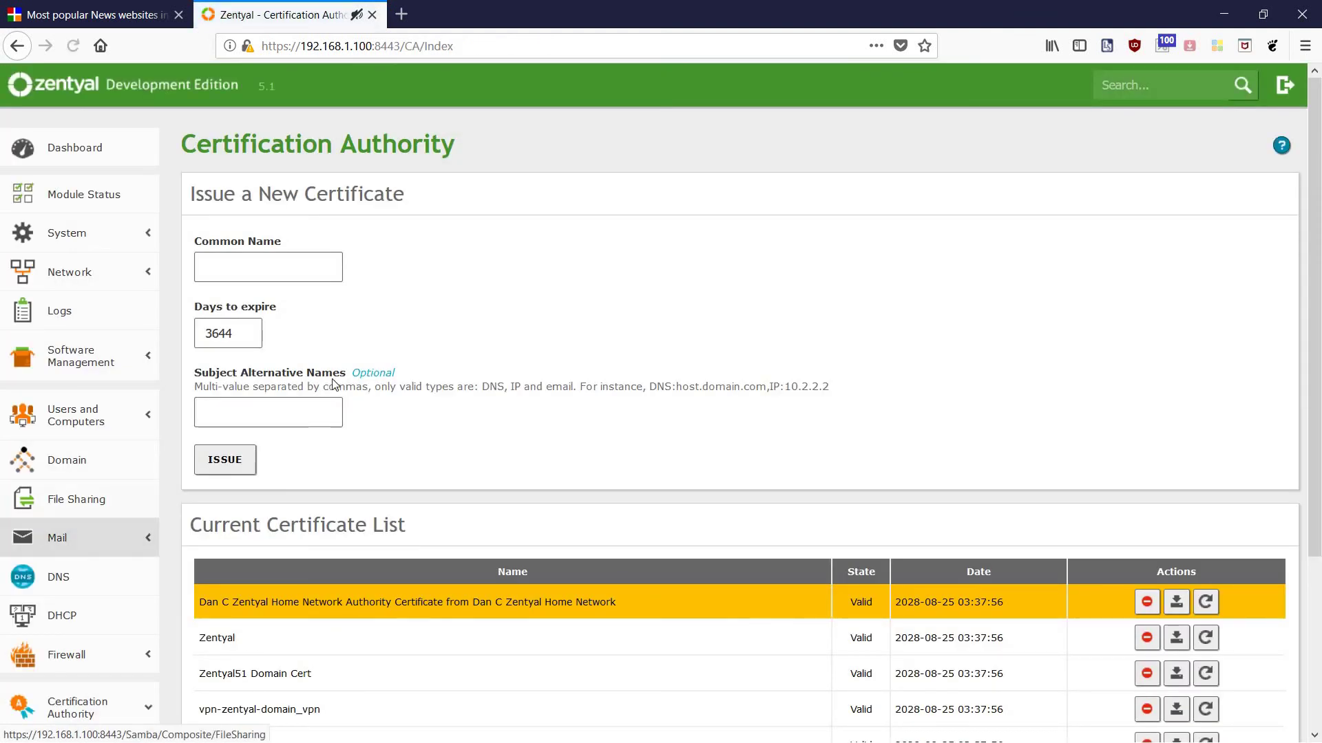
scroll(382, 506, down, 3)
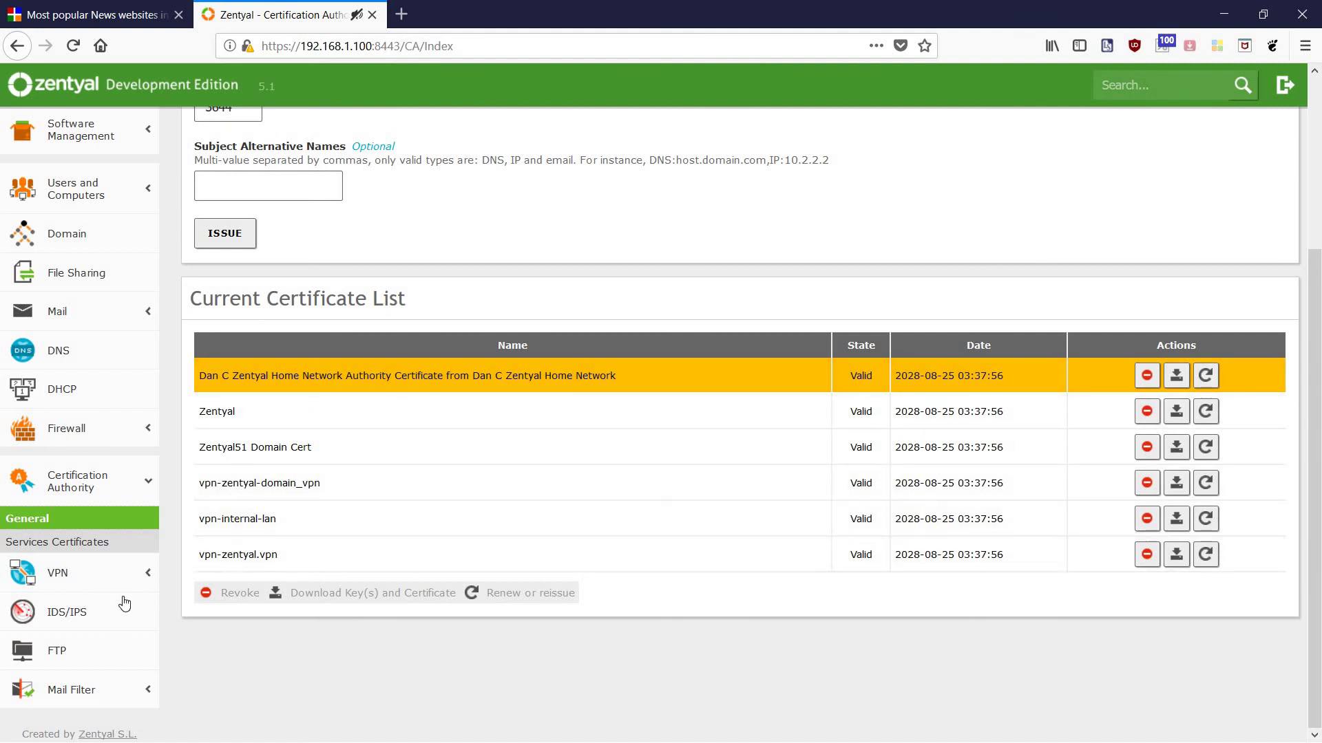
- Open the list of VPN servers, and open the IDS/IPS module to view its monitored interfaces
click(95, 572)
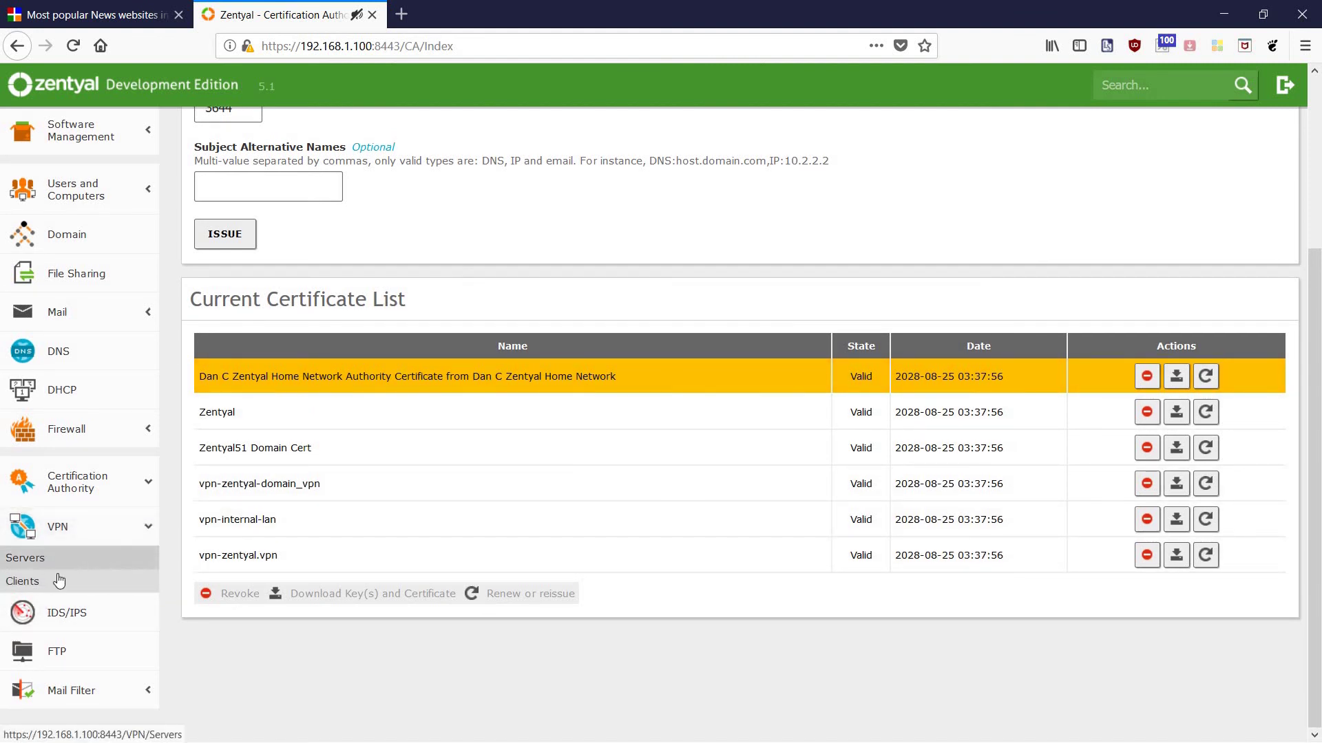
click(33, 569)
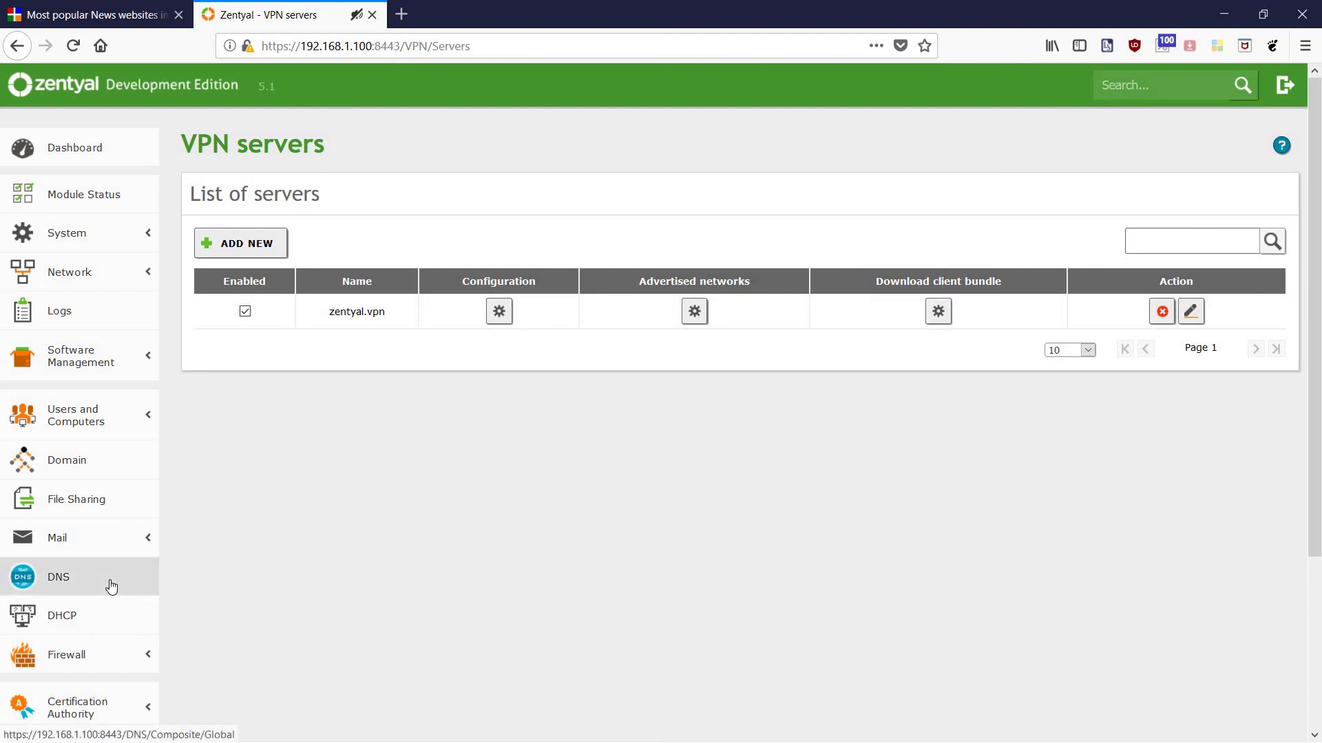
scroll(108, 581, down, 3)
scroll(103, 558, down, 4)
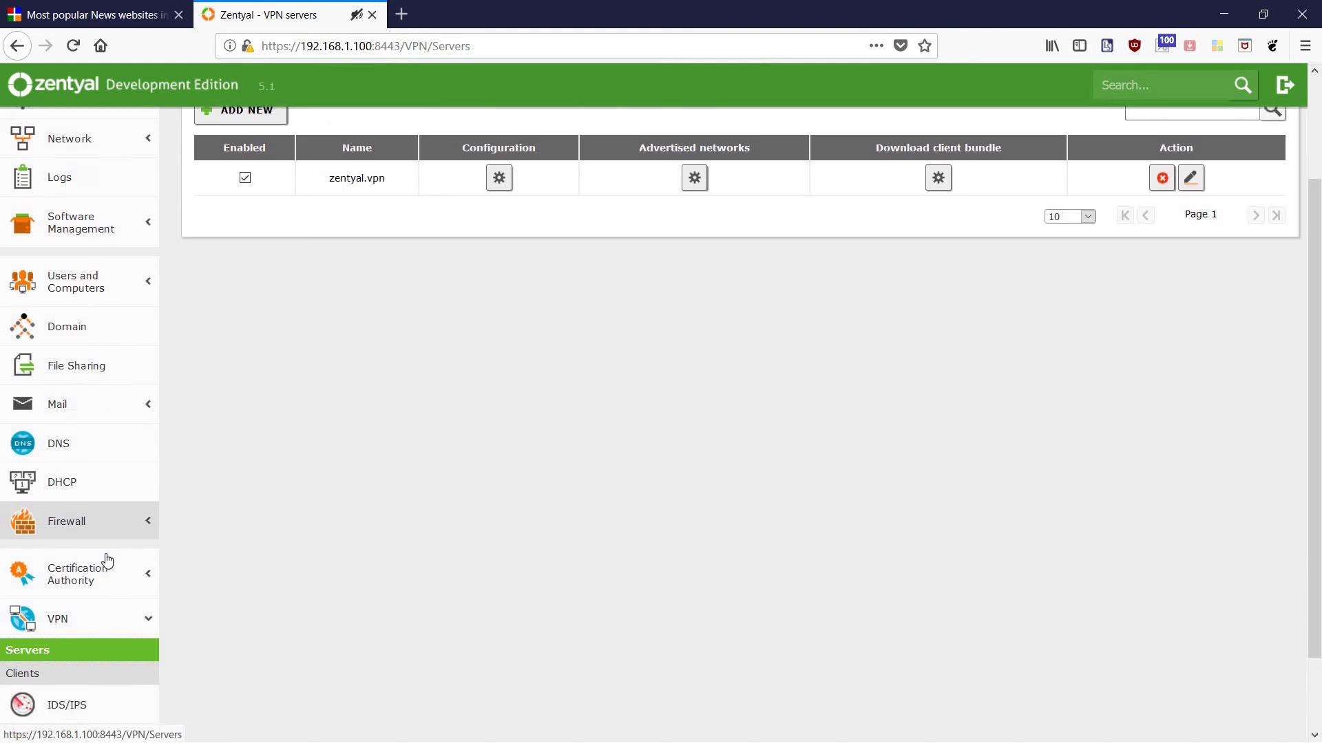
click(86, 614)
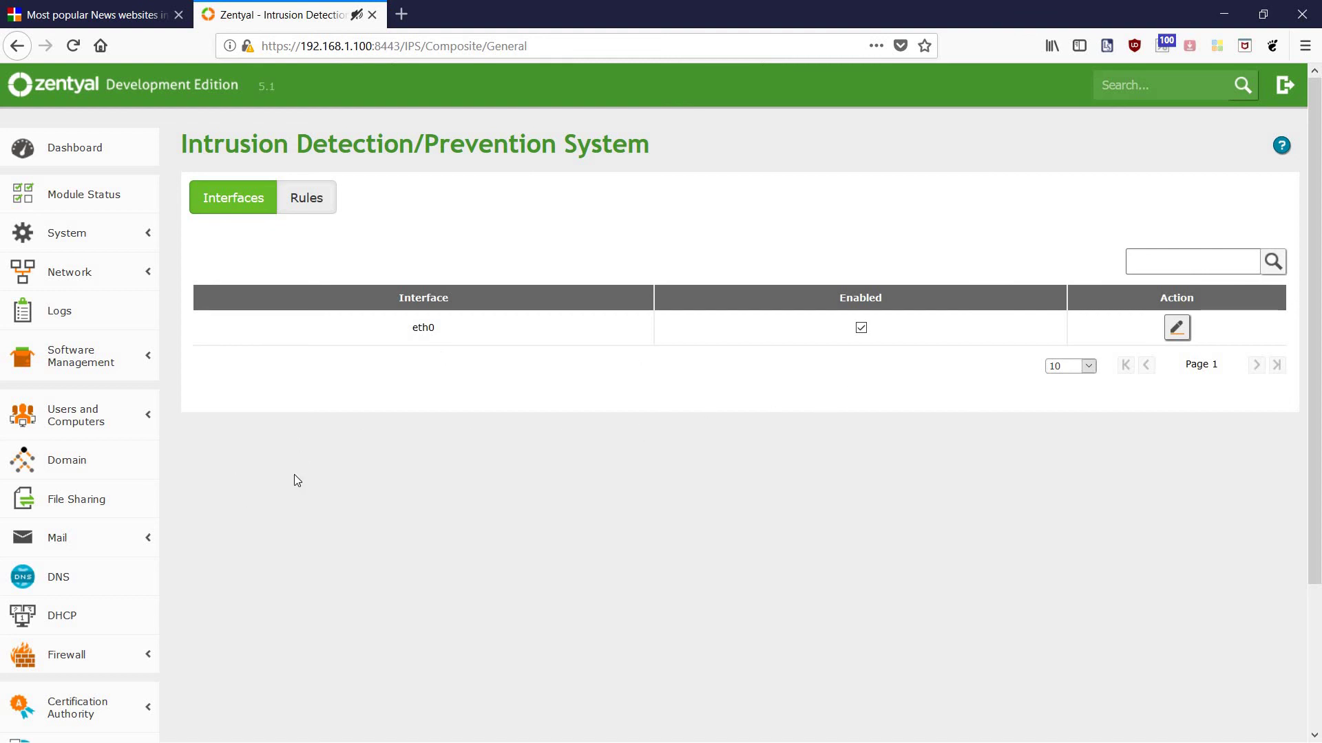
- Review the FTP server's general configuration settings and open the SMTP Mail Filter's General settings
scroll(297, 480, down, 3)
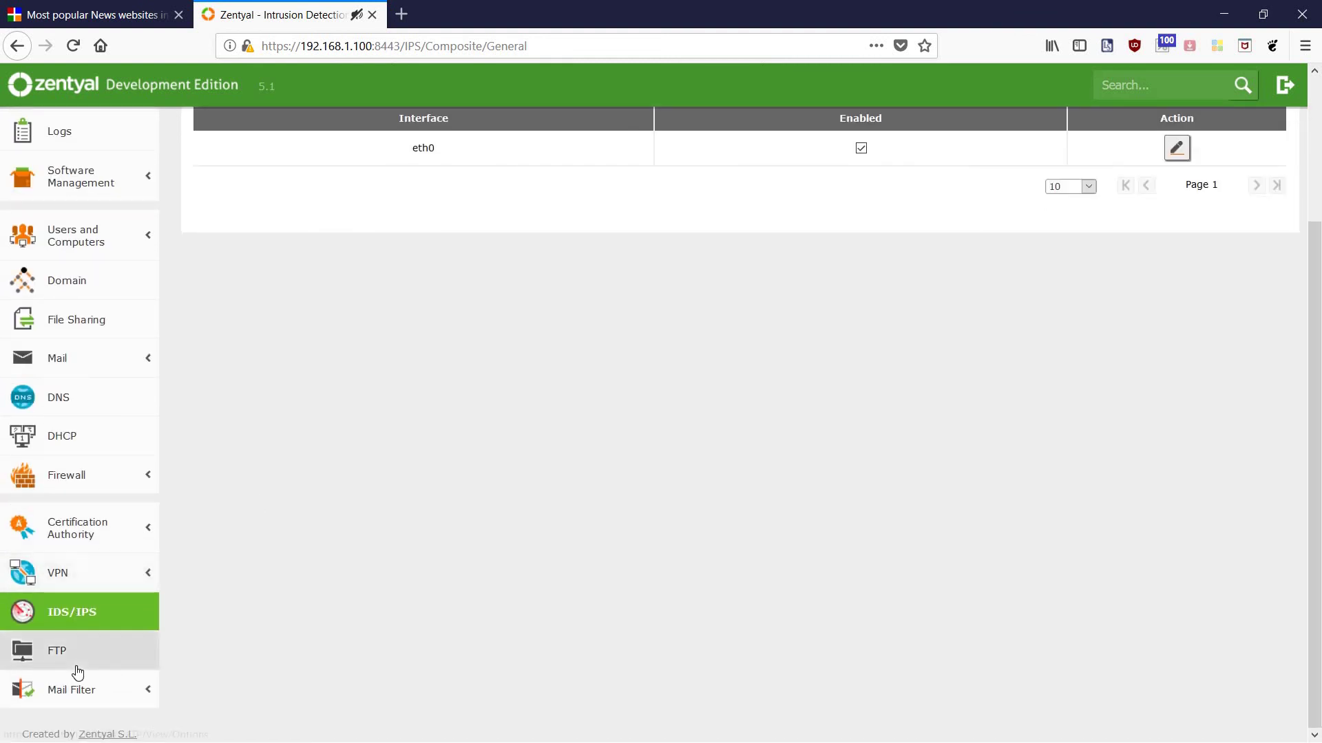
click(78, 671)
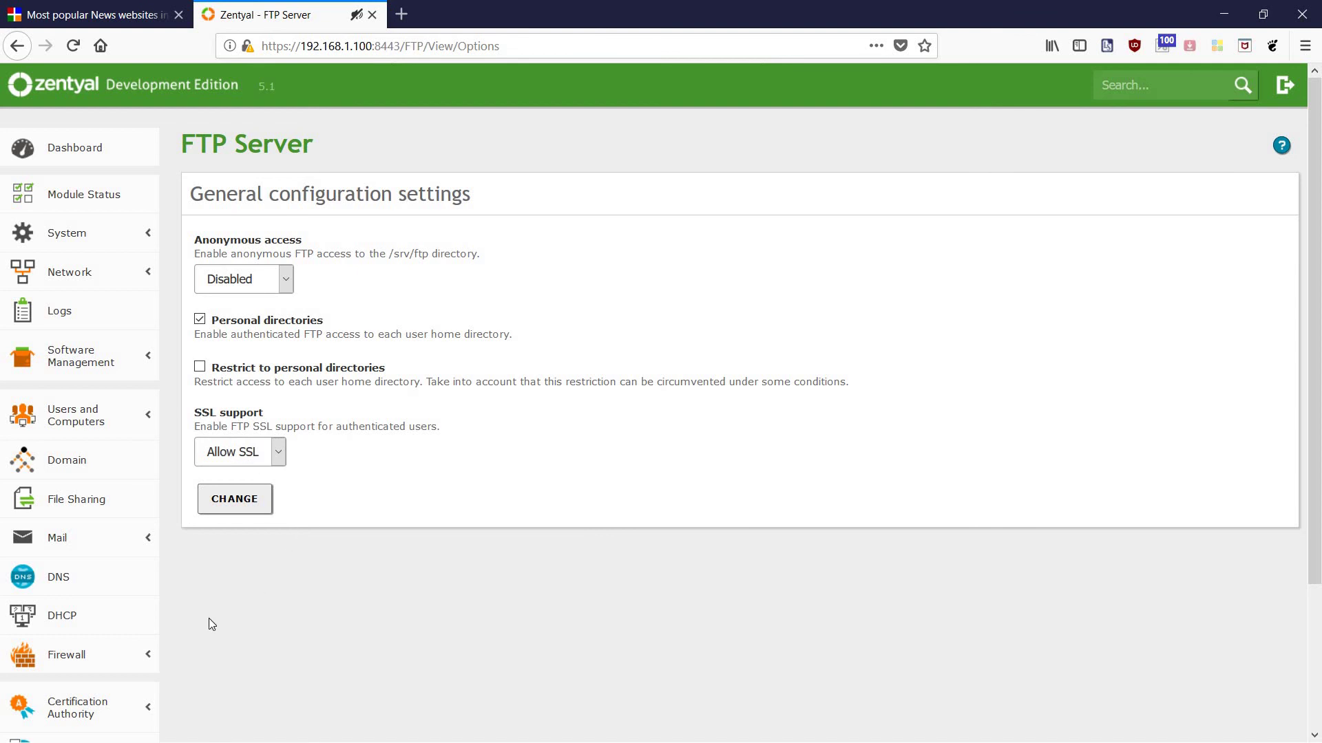
scroll(212, 624, down, 3)
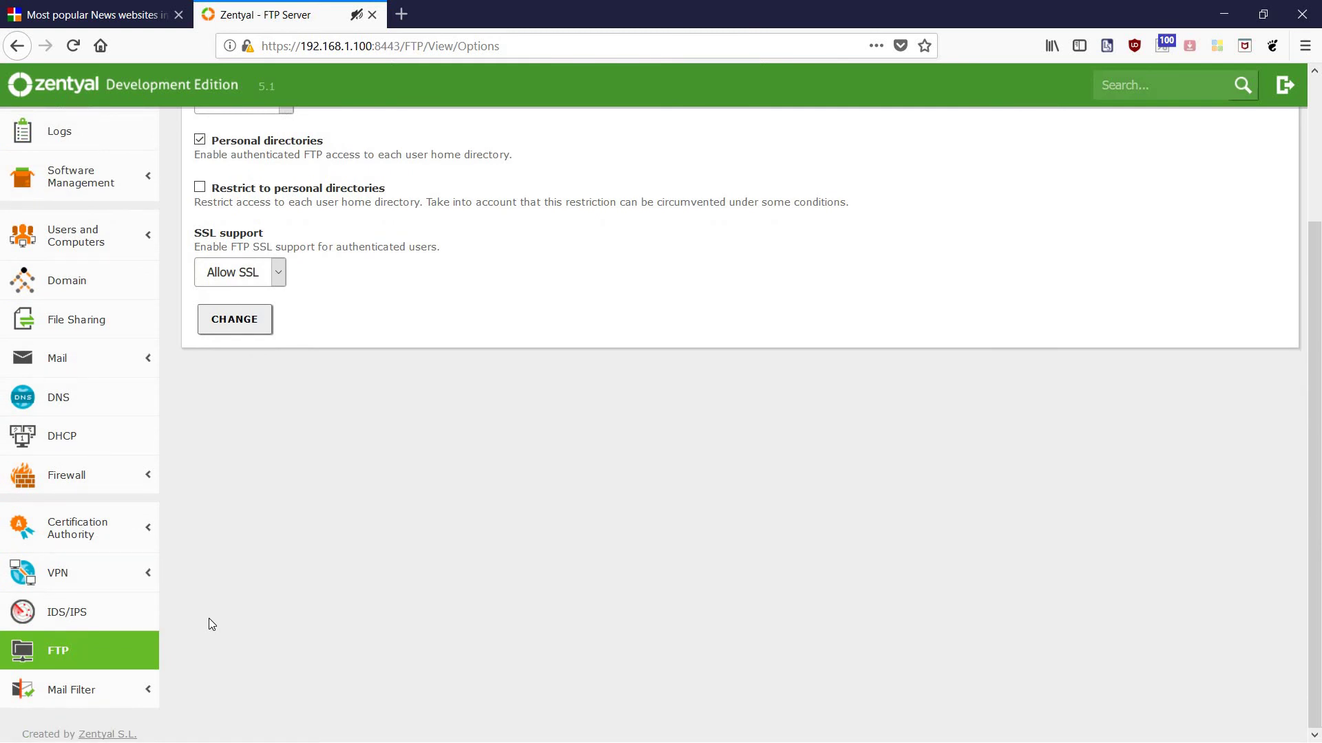
click(130, 688)
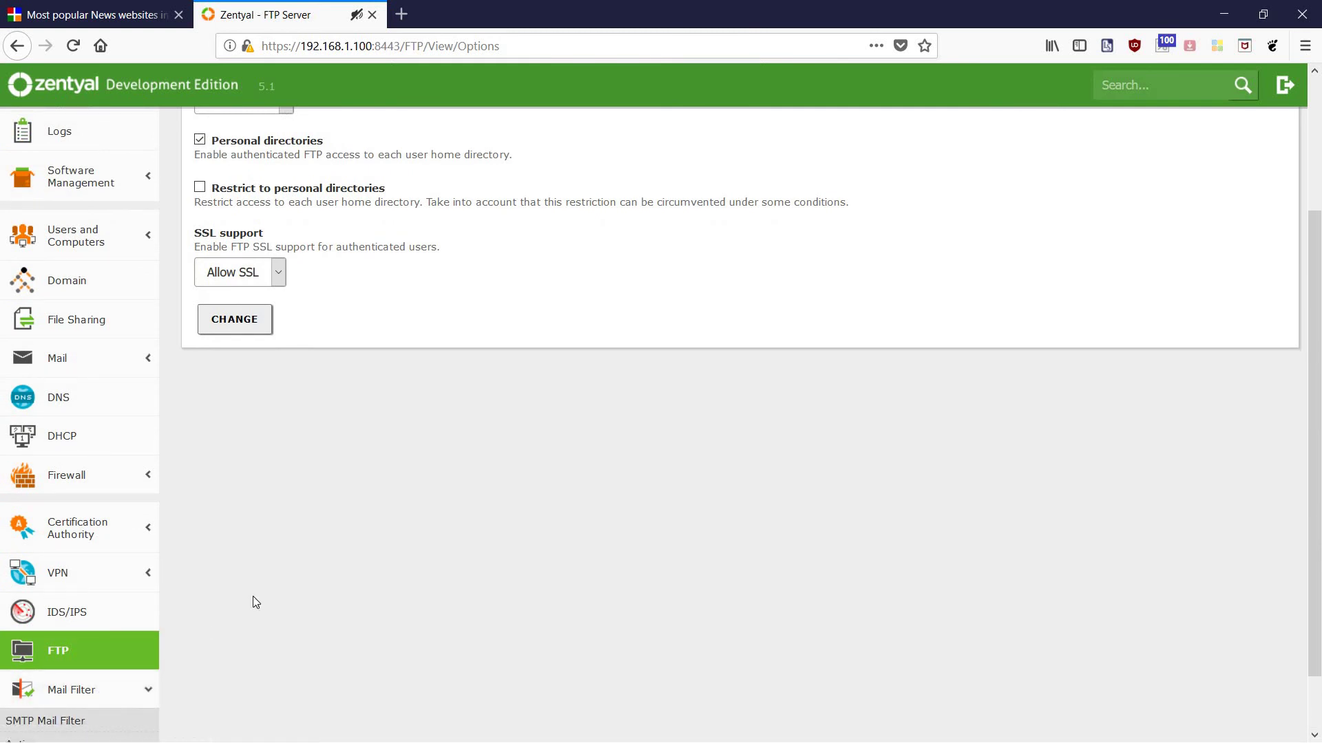
scroll(254, 603, down, 2)
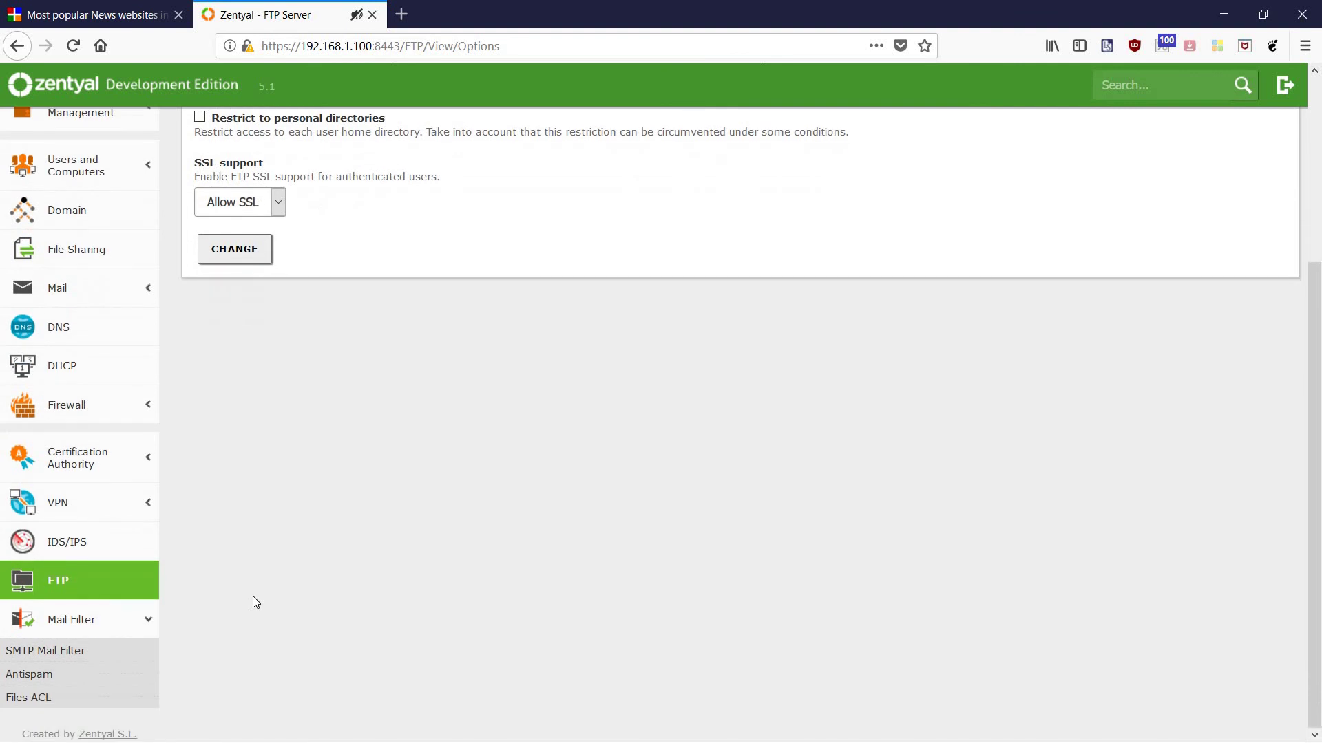
click(44, 651)
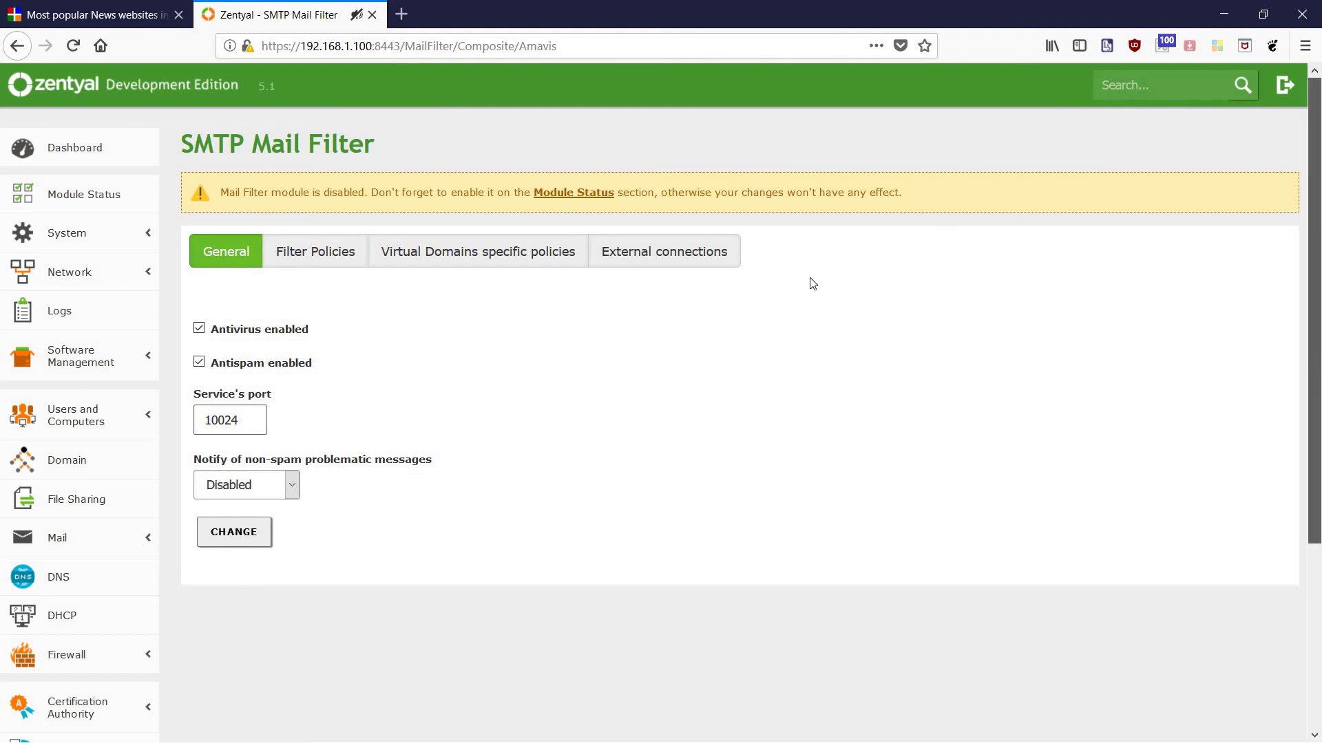
- Return the web administration to the Dashboard and switch to the Zentyal 5.1 Server virtual machine in VirtualBox
click(62, 150)
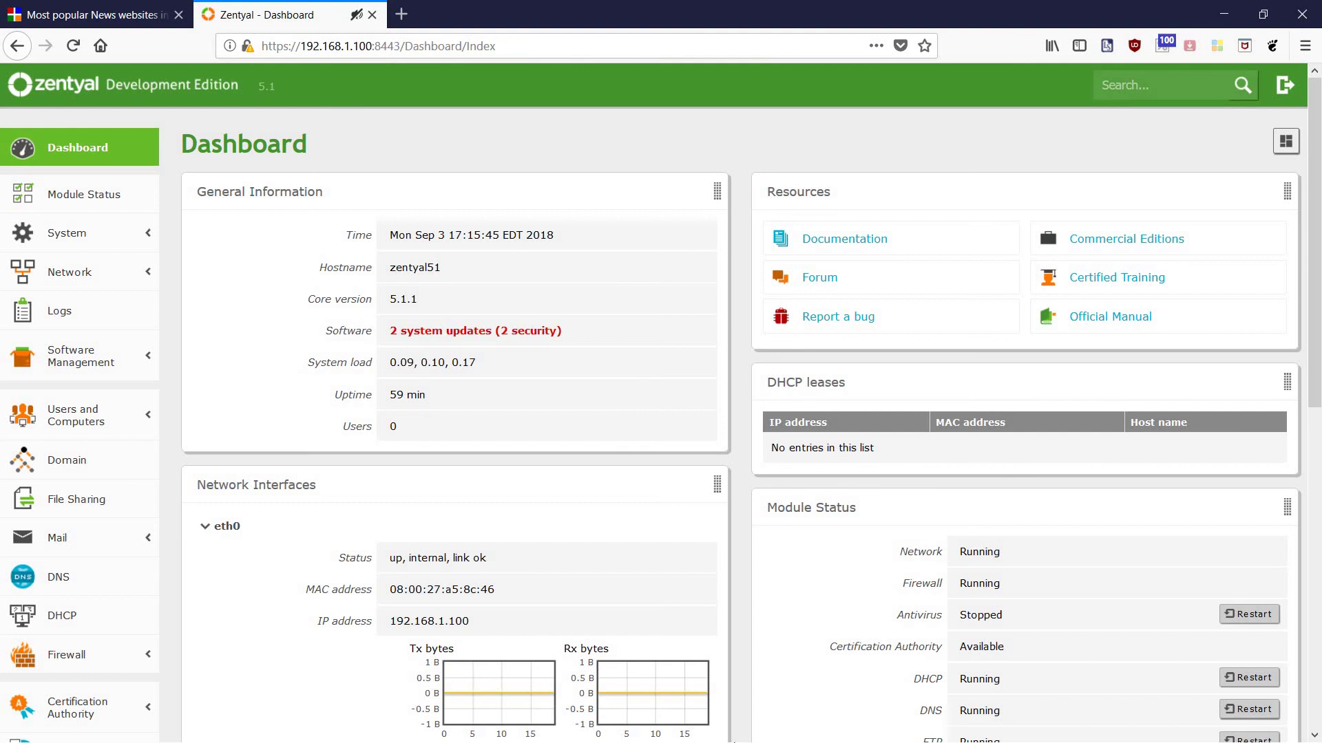
click(1223, 14)
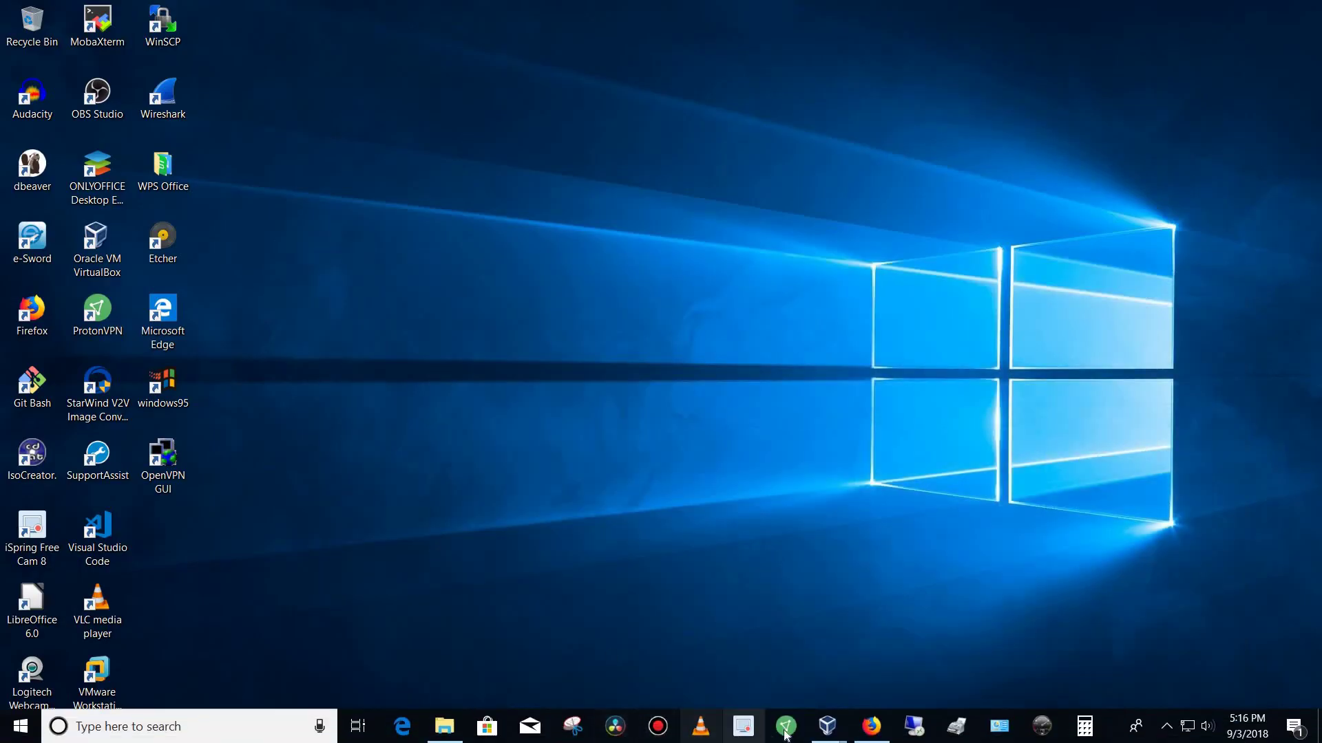
mouse_move(827, 725)
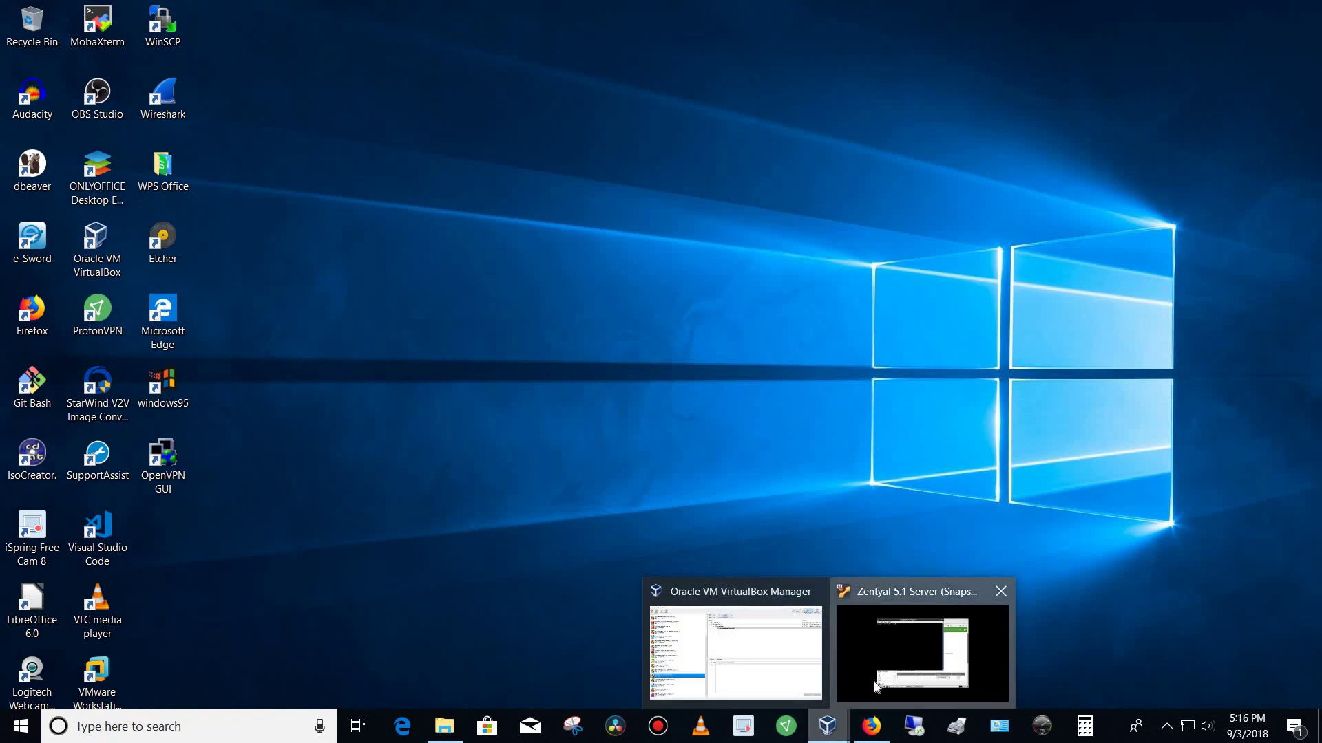
click(876, 687)
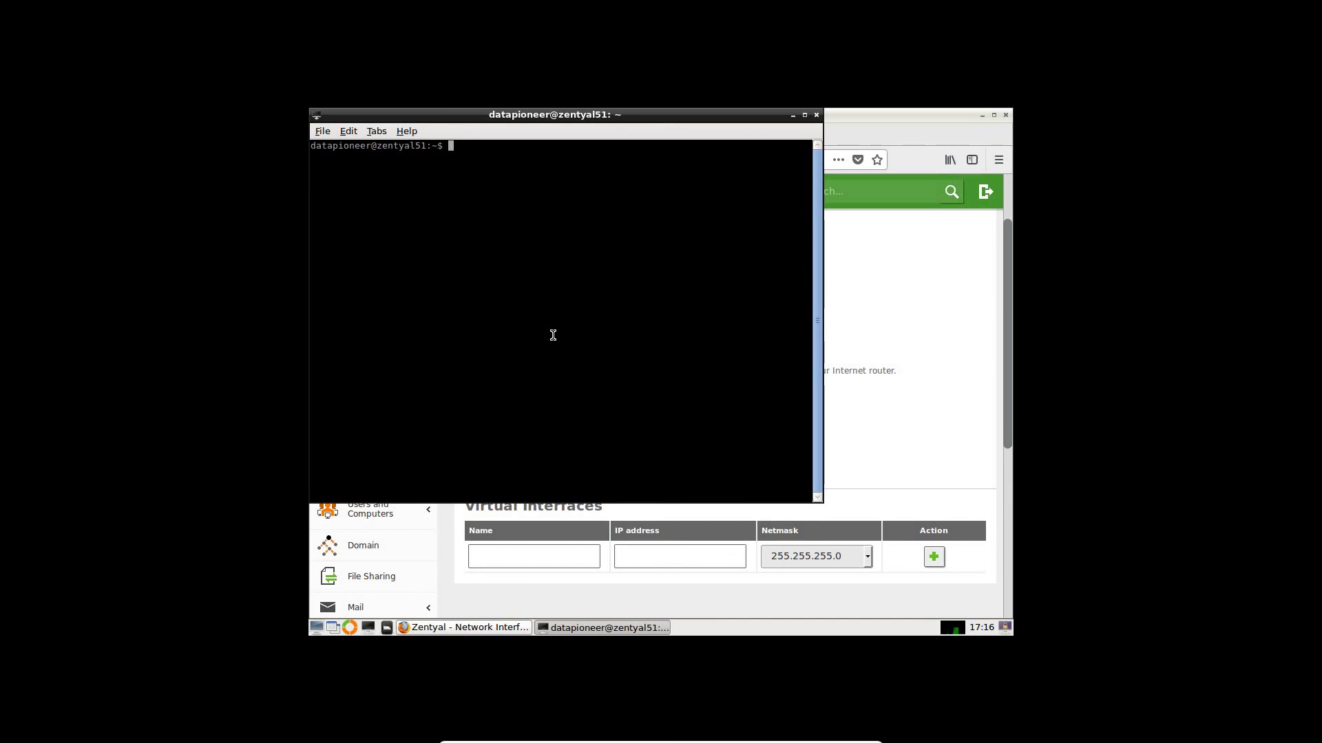
- Try to change the terminal's directory to /home/samba/shares/common/ as the regular user
text(cd /home/samba/shares/c)
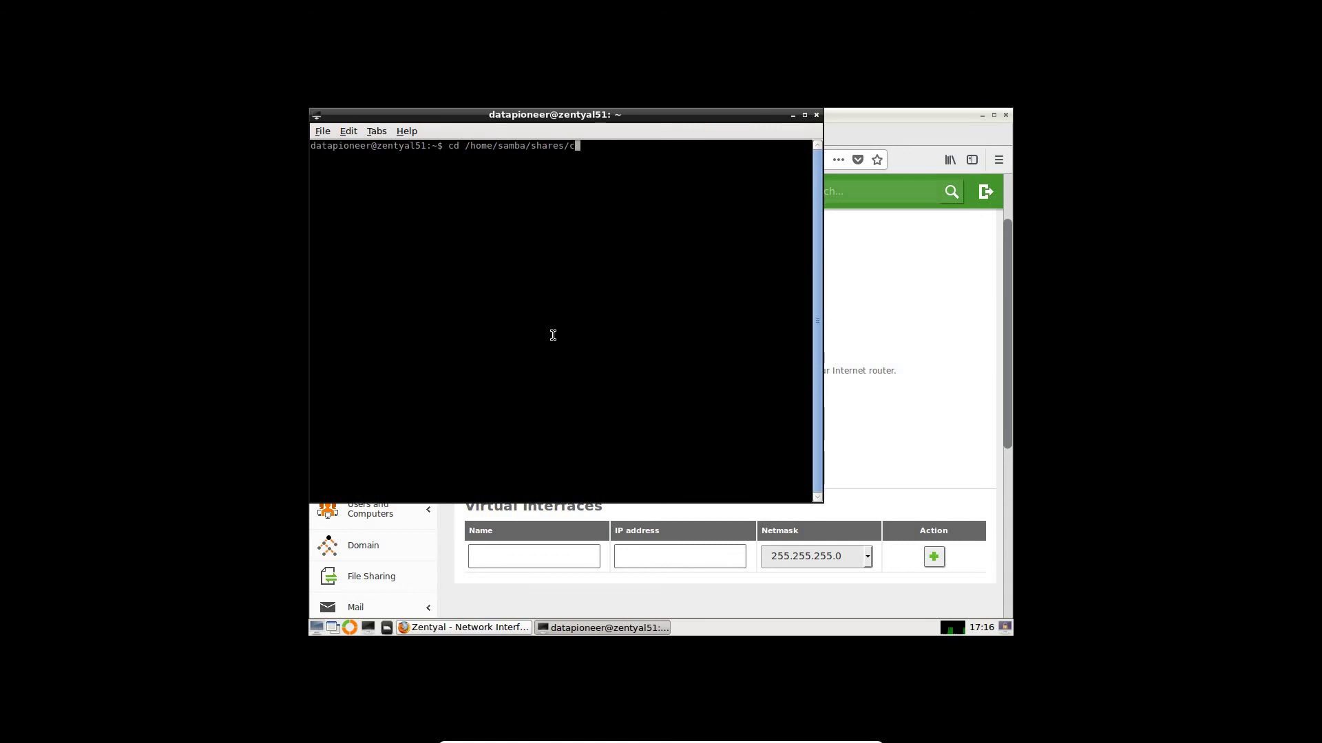
text(ommon/)
key(Return)
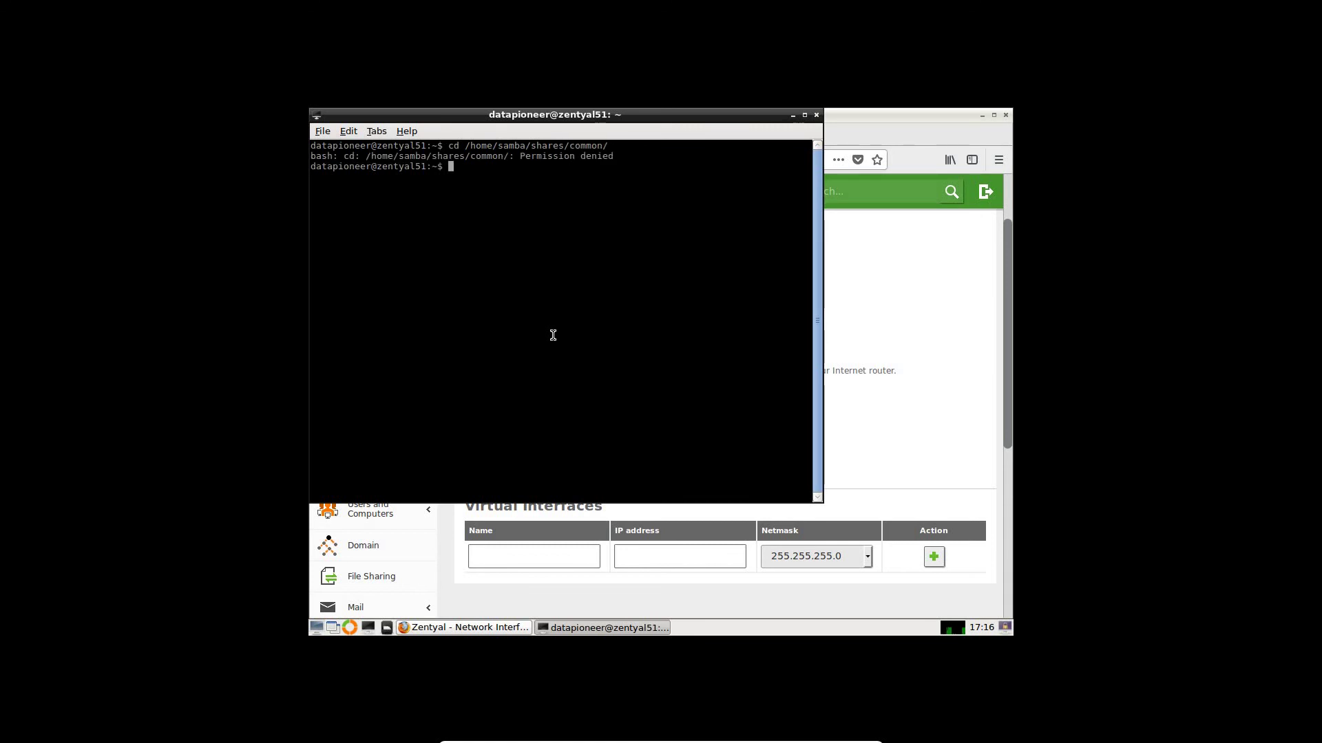
- Switch the terminal to the root account with su, entering the root password
text(su)
key(Return)
key(Return)
- Change the root shell's directory to /home/samba/shares/common/ and list its contents with ls
text(cd )
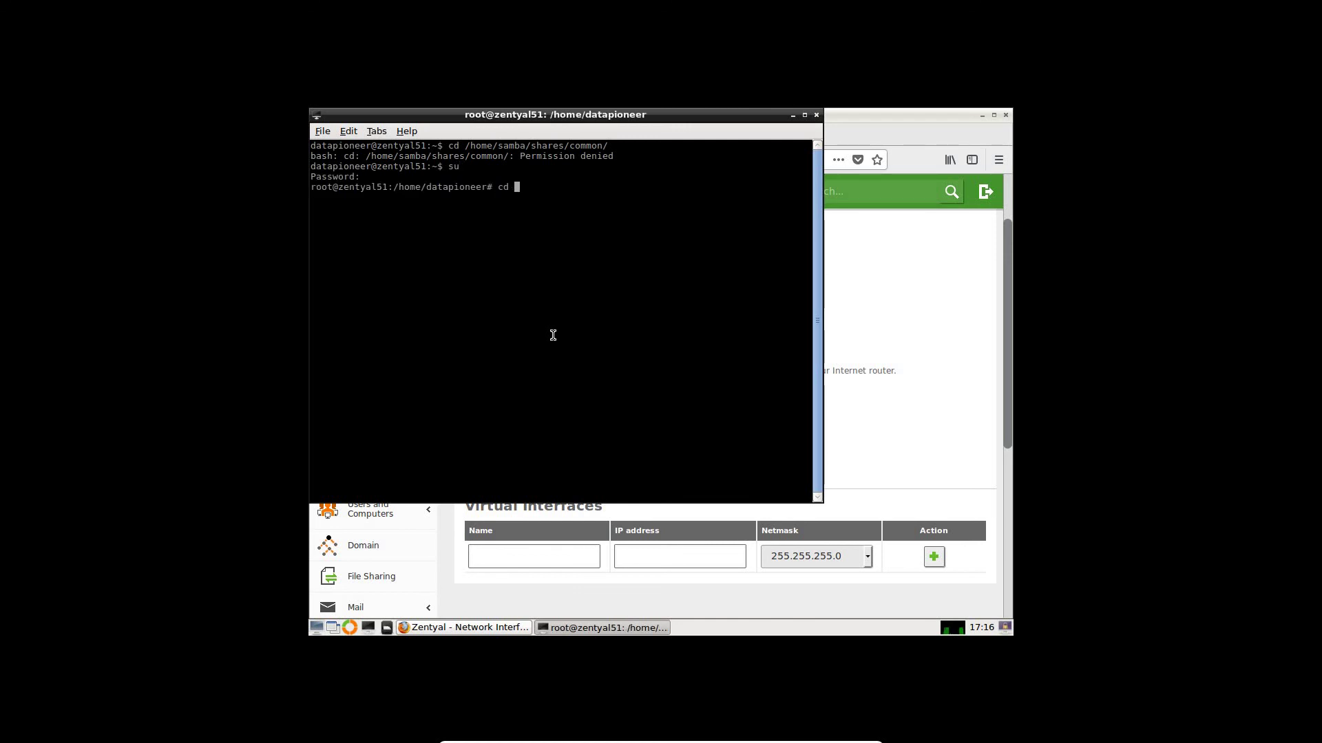
text(/home/samba/shares/common/)
key(Return)
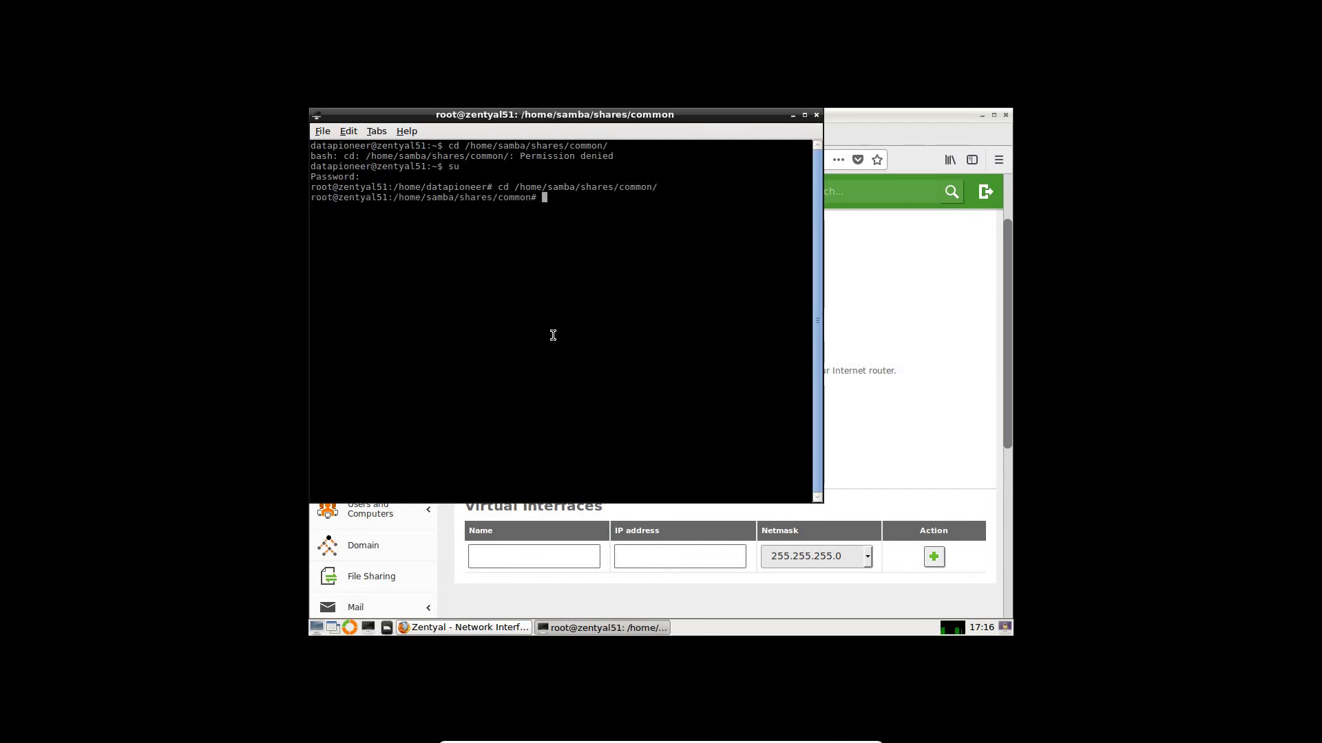
text(ls)
key(Return)
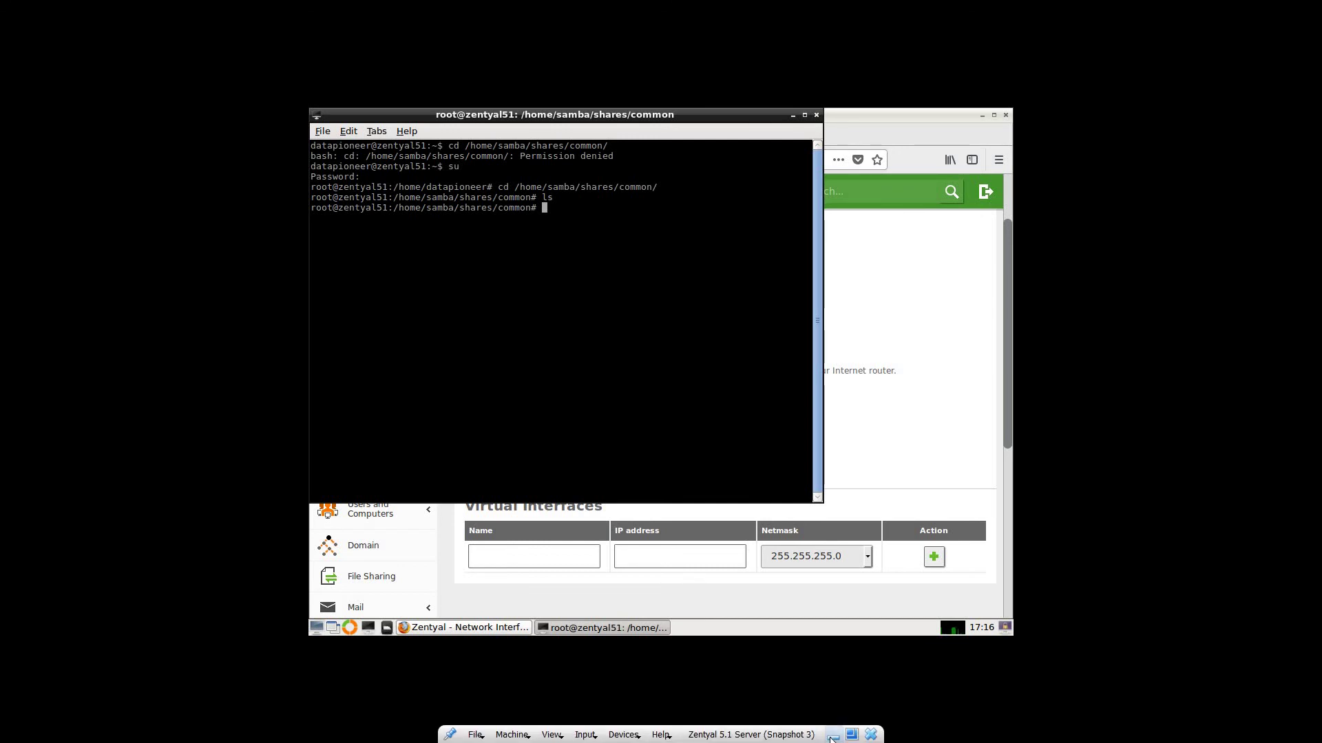
- Switch to File Explorer on the Windows host and create a text document named testFile1.txt in the common (H:) network share
click(833, 734)
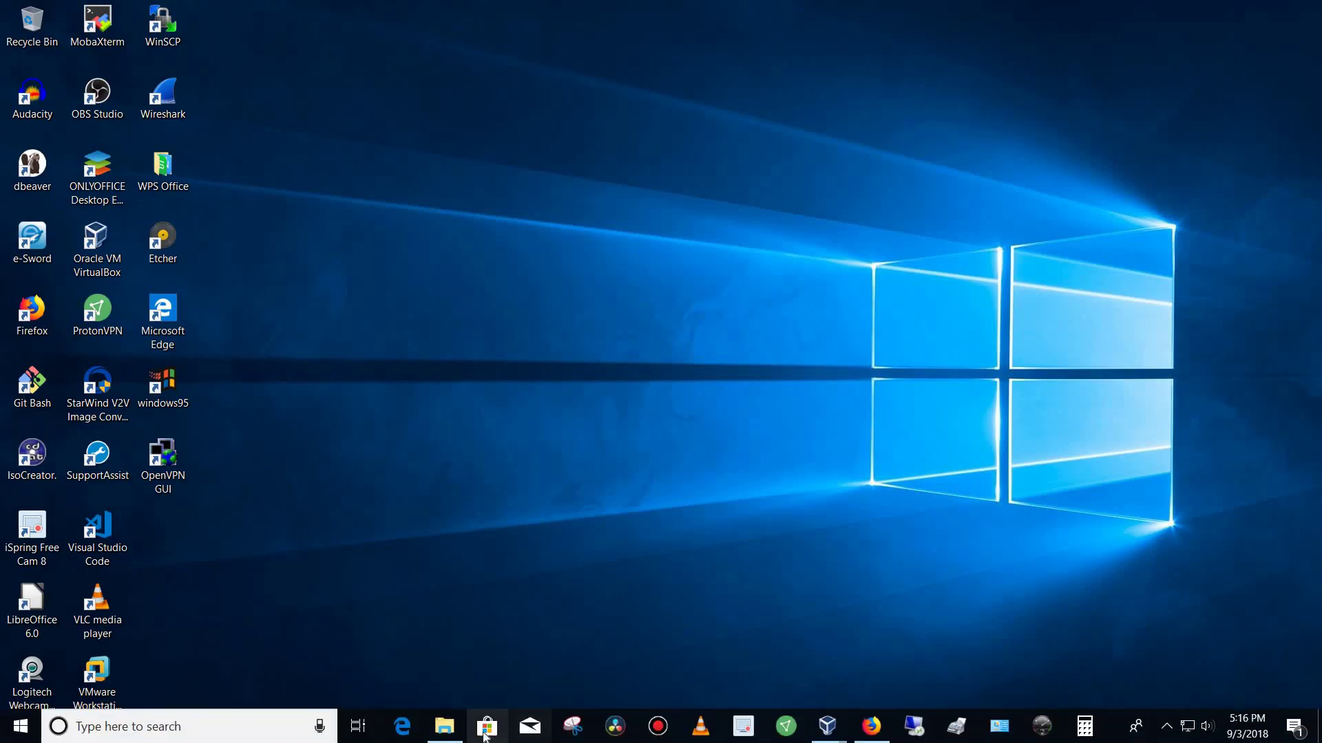
click(444, 725)
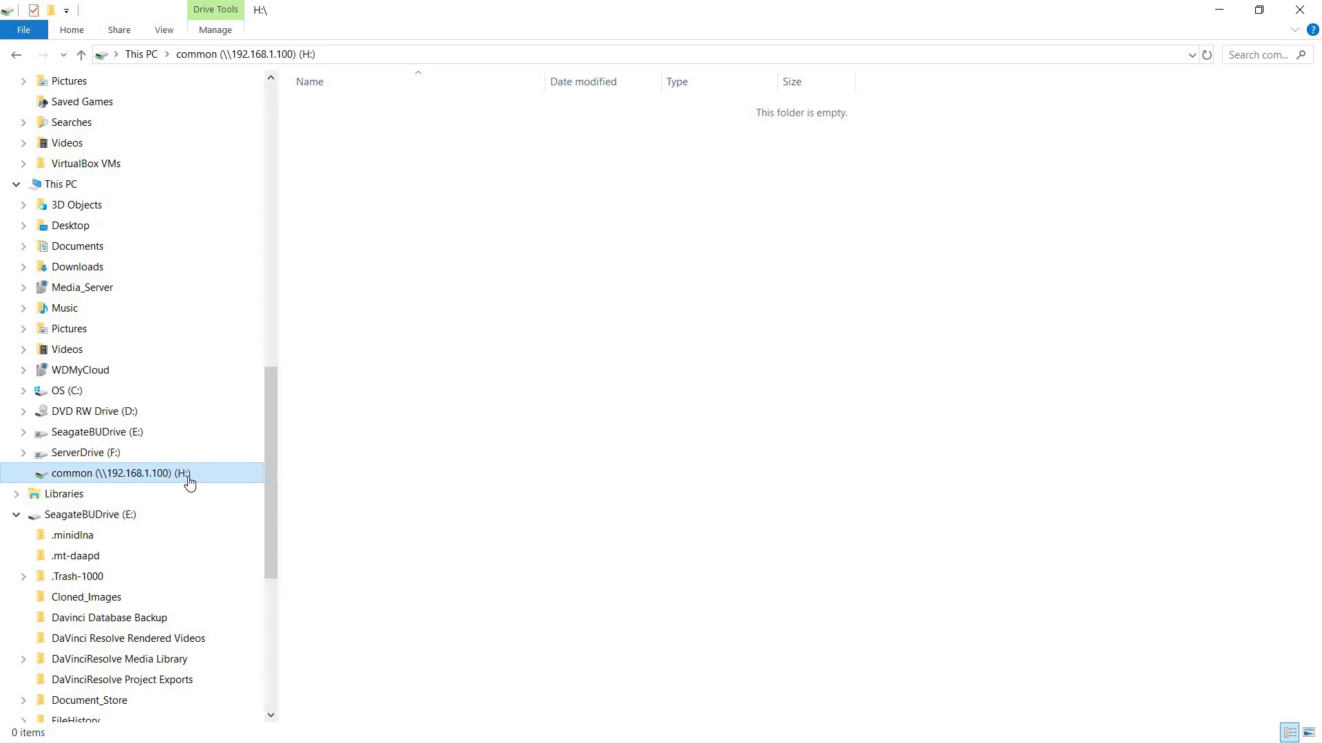
right_click(427, 249)
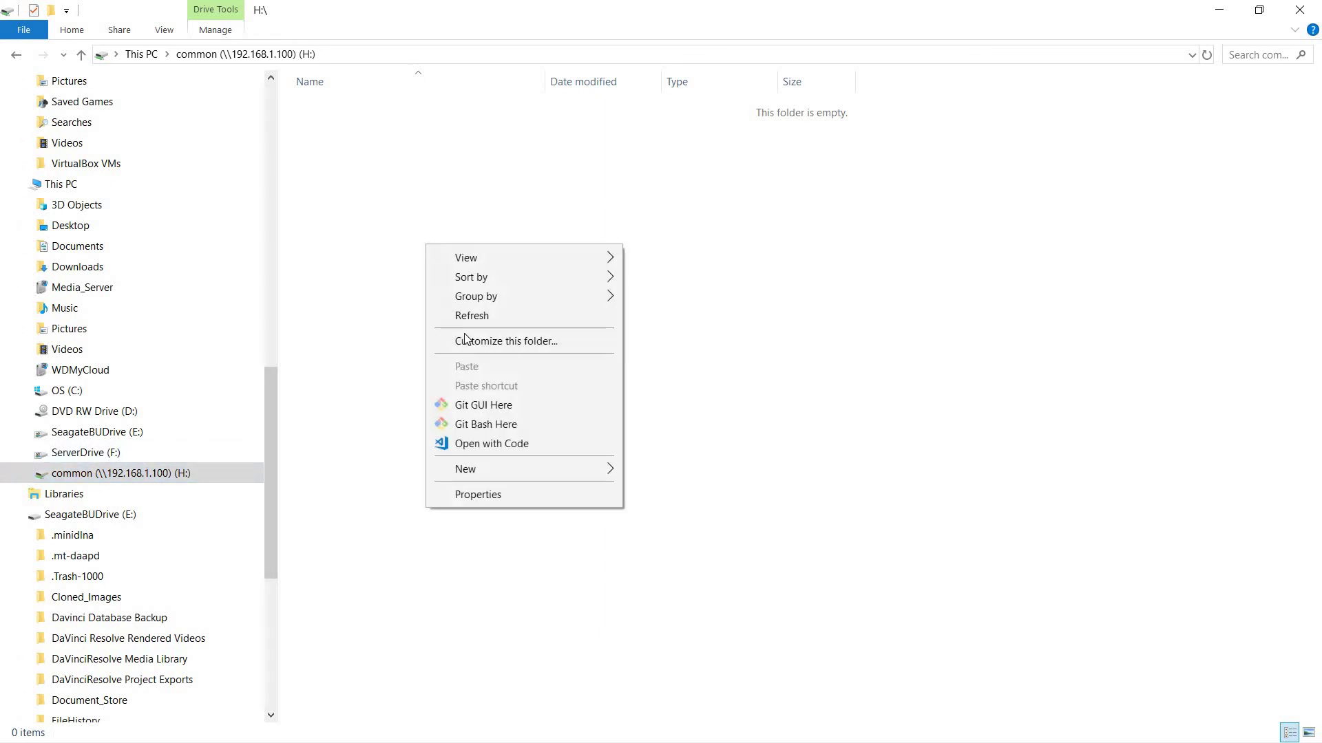
mouse_move(515, 468)
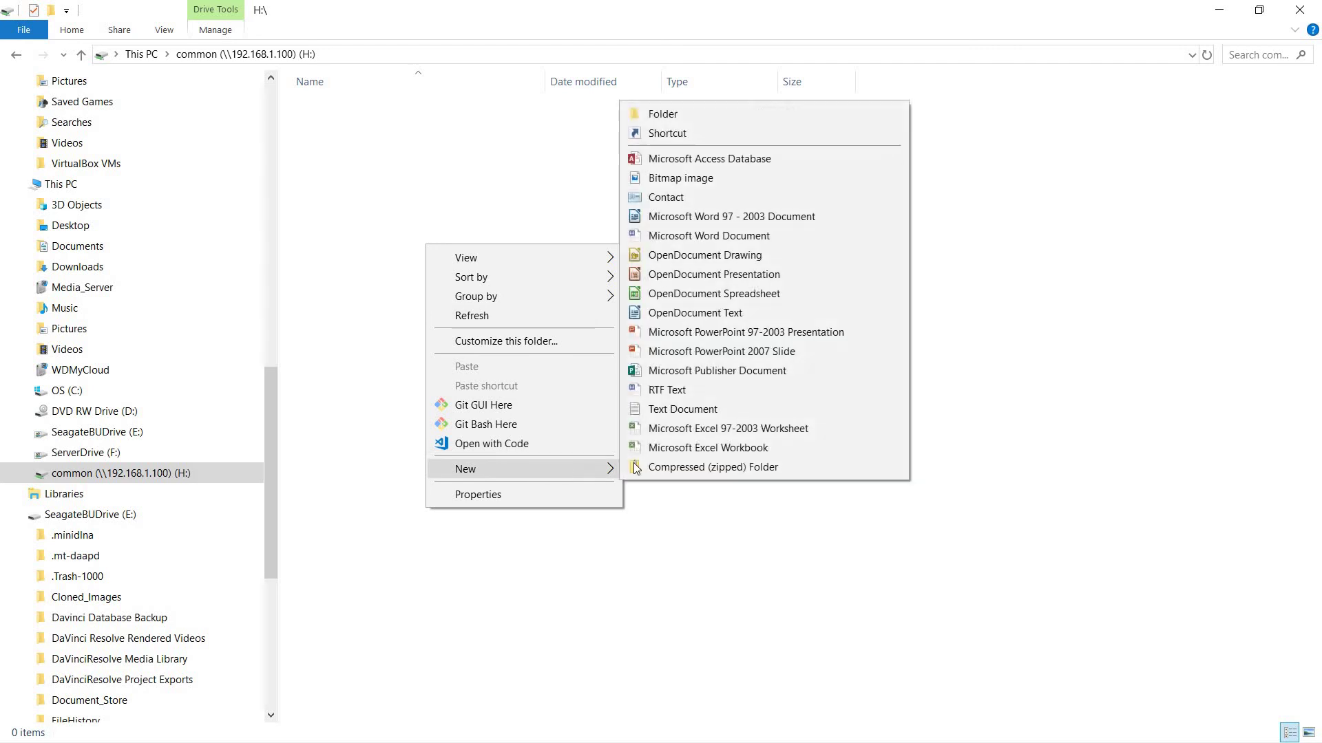
click(716, 409)
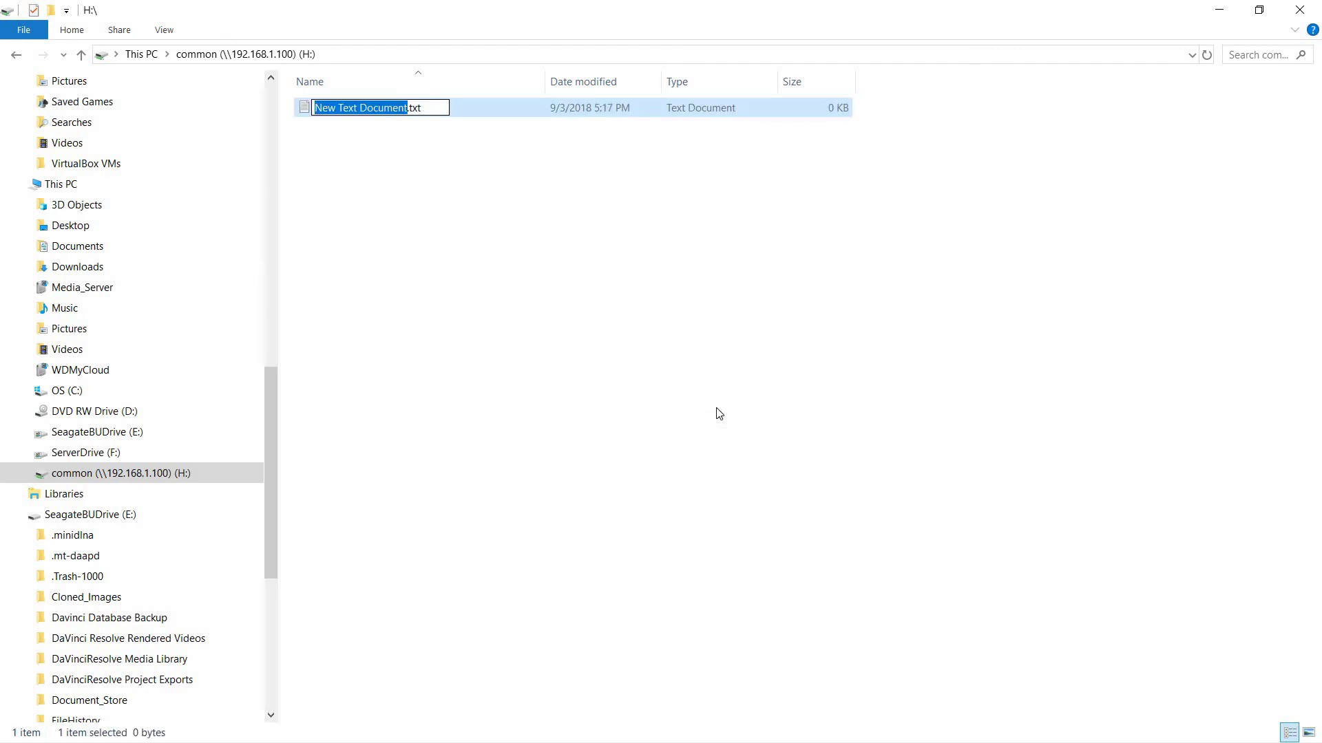
text(testFi)
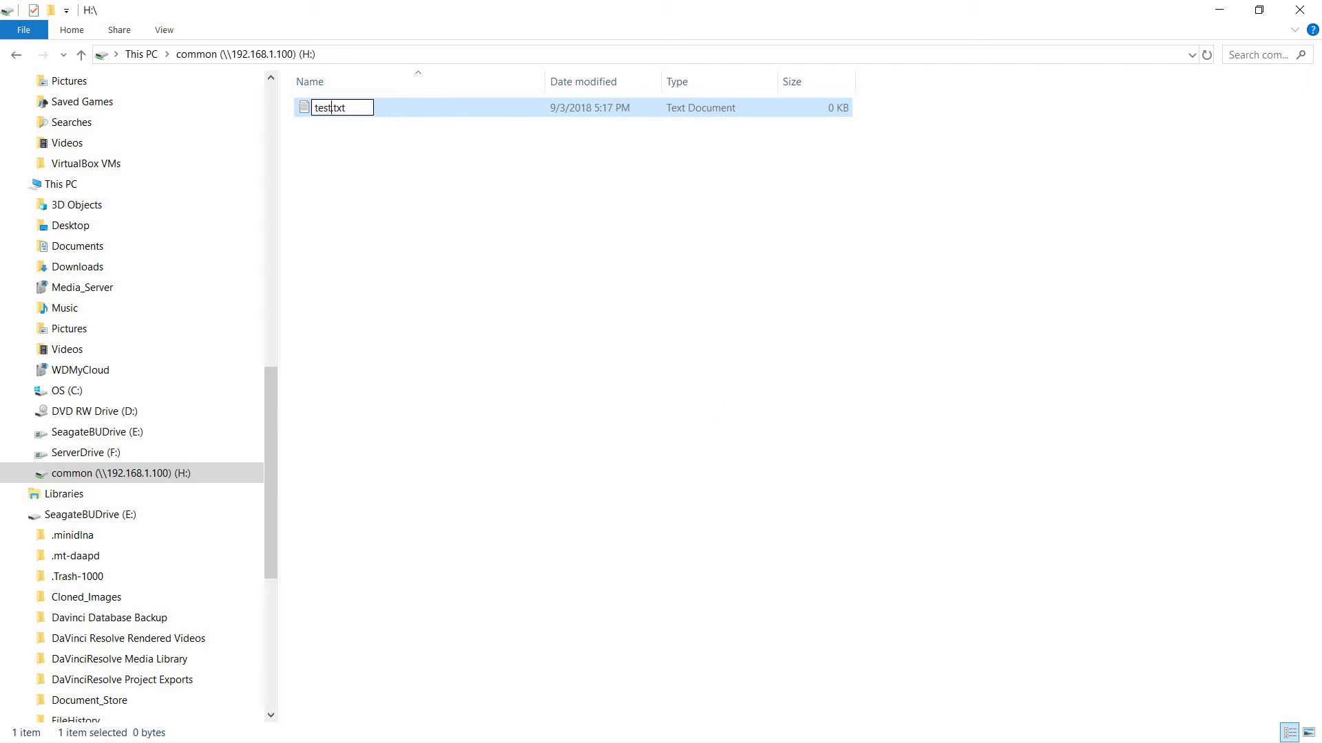
text(le1)
key(Return)
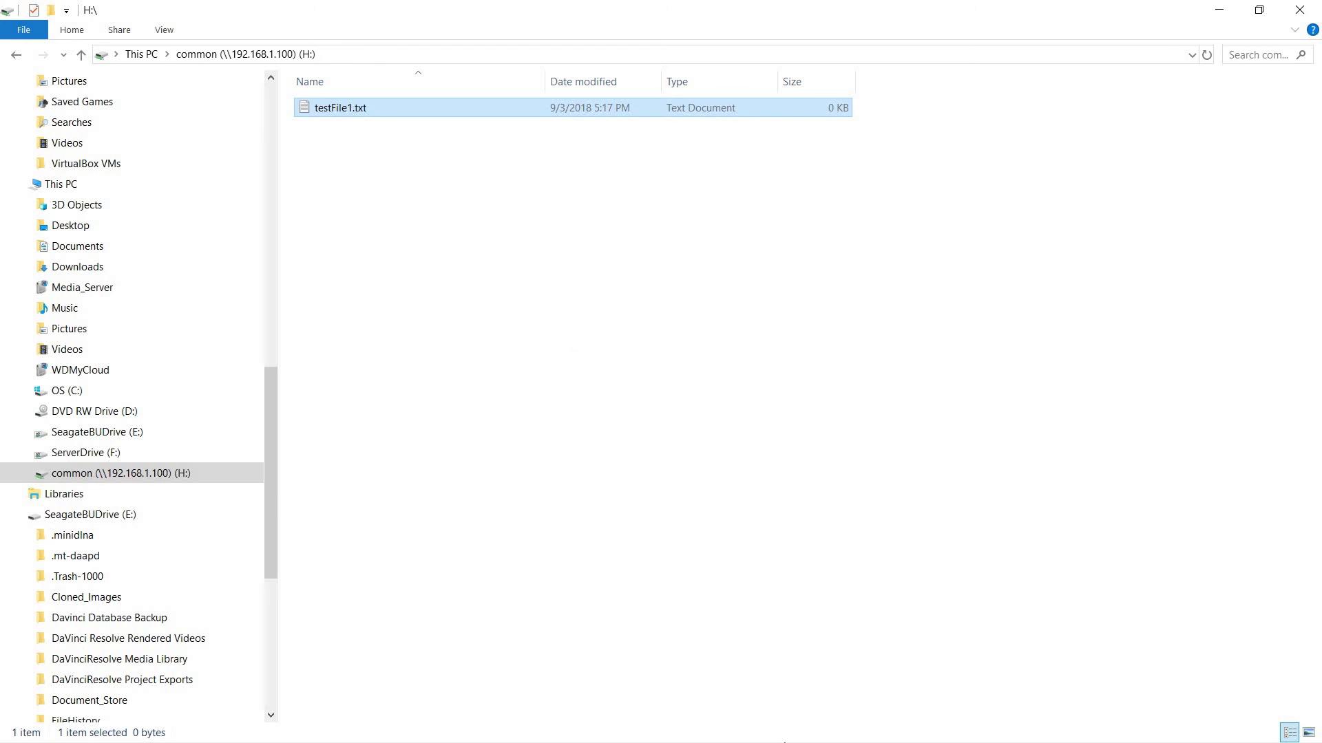
- Switch back to the Zentyal 5.1 Server virtual machine and list the common directory with ls to check for testFile1.txt
click(1219, 10)
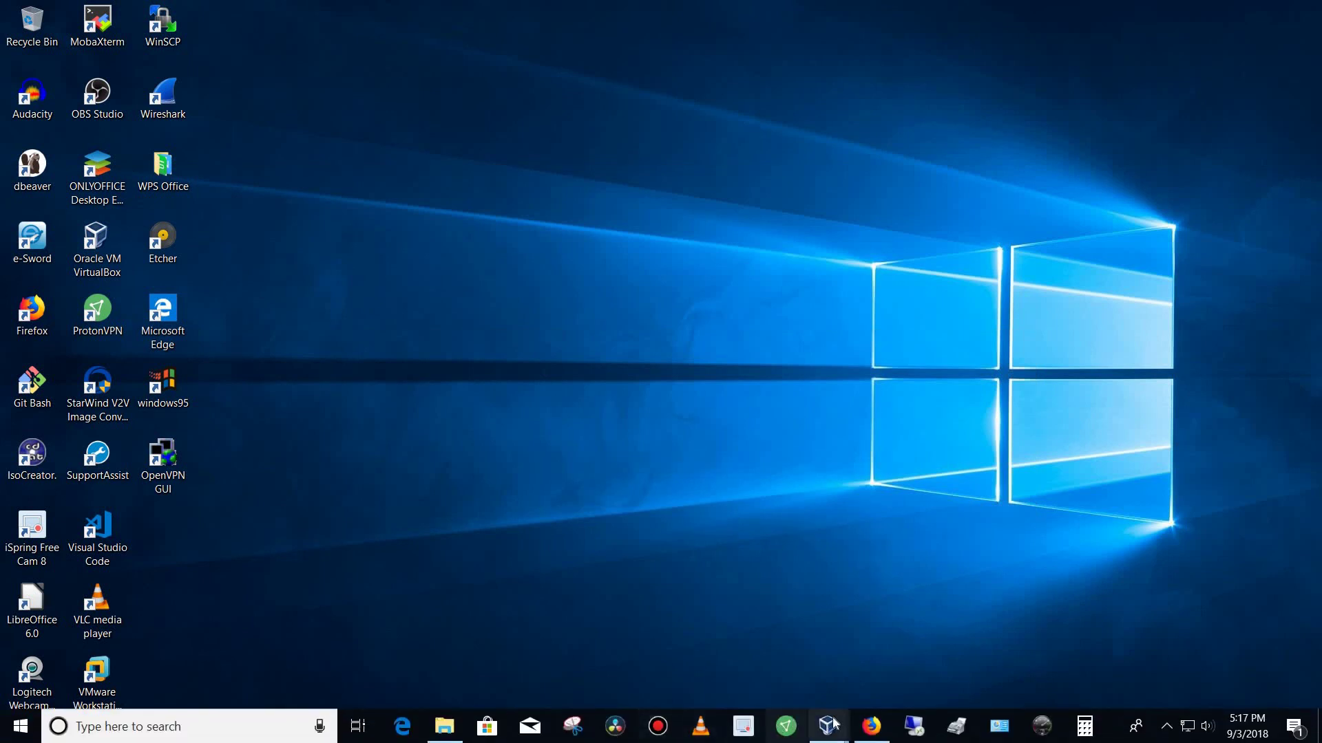
mouse_move(847, 711)
click(848, 662)
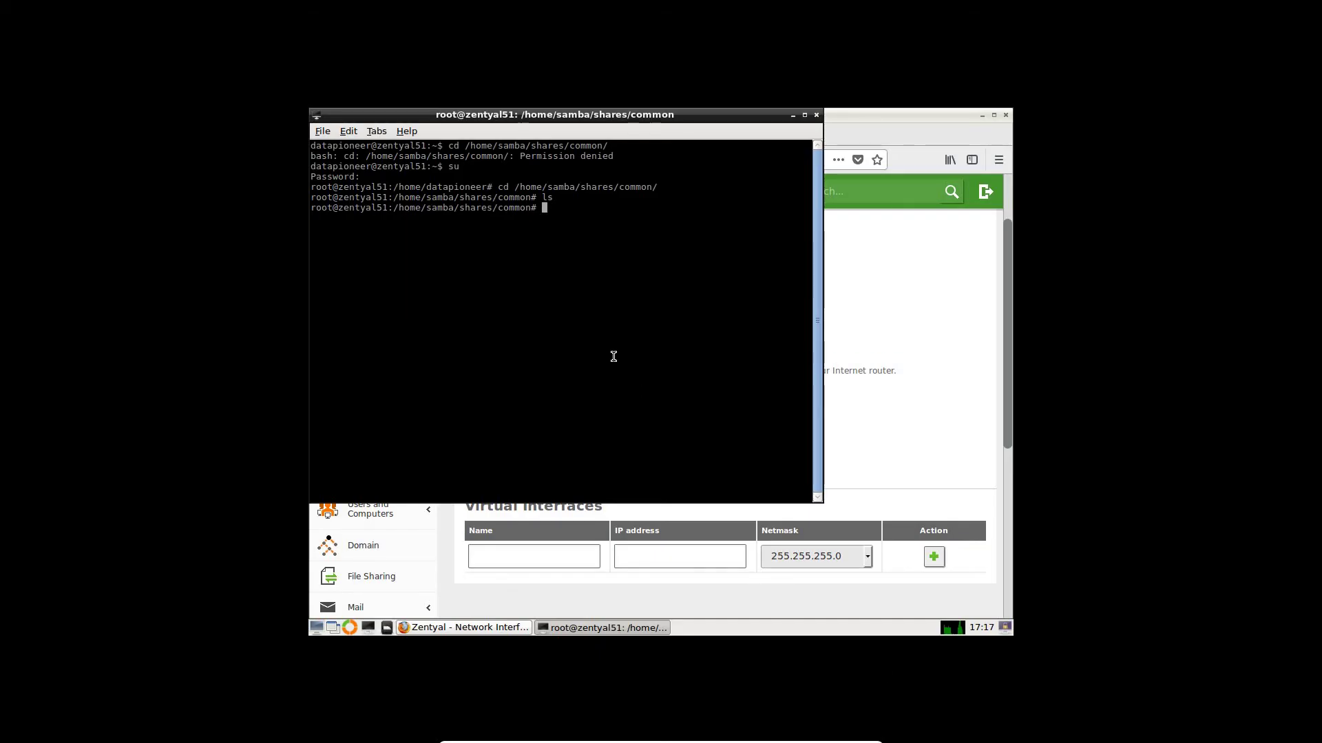
text(ls)
key(Return)
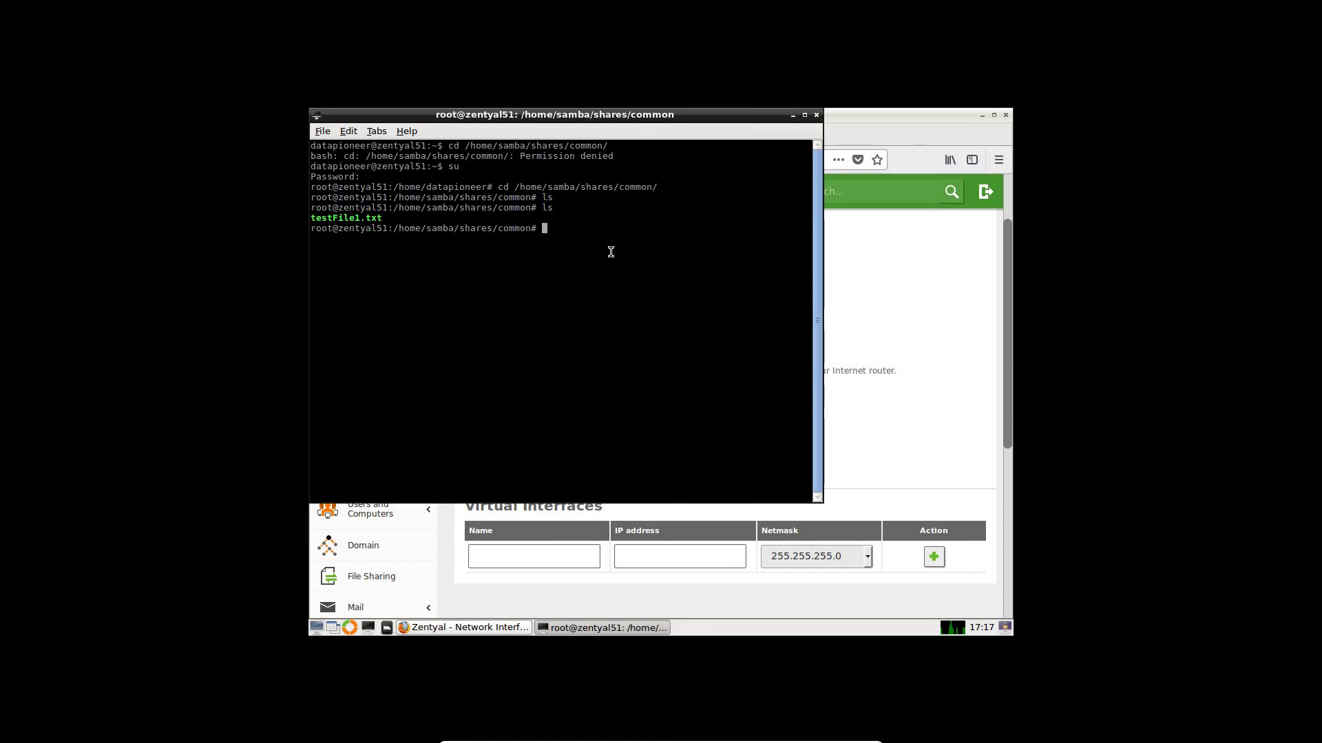
- Create testFile2.txt in the common directory with touch, and list the files in long format with ls -lh
text(touch testFile2.txt)
key(Return)
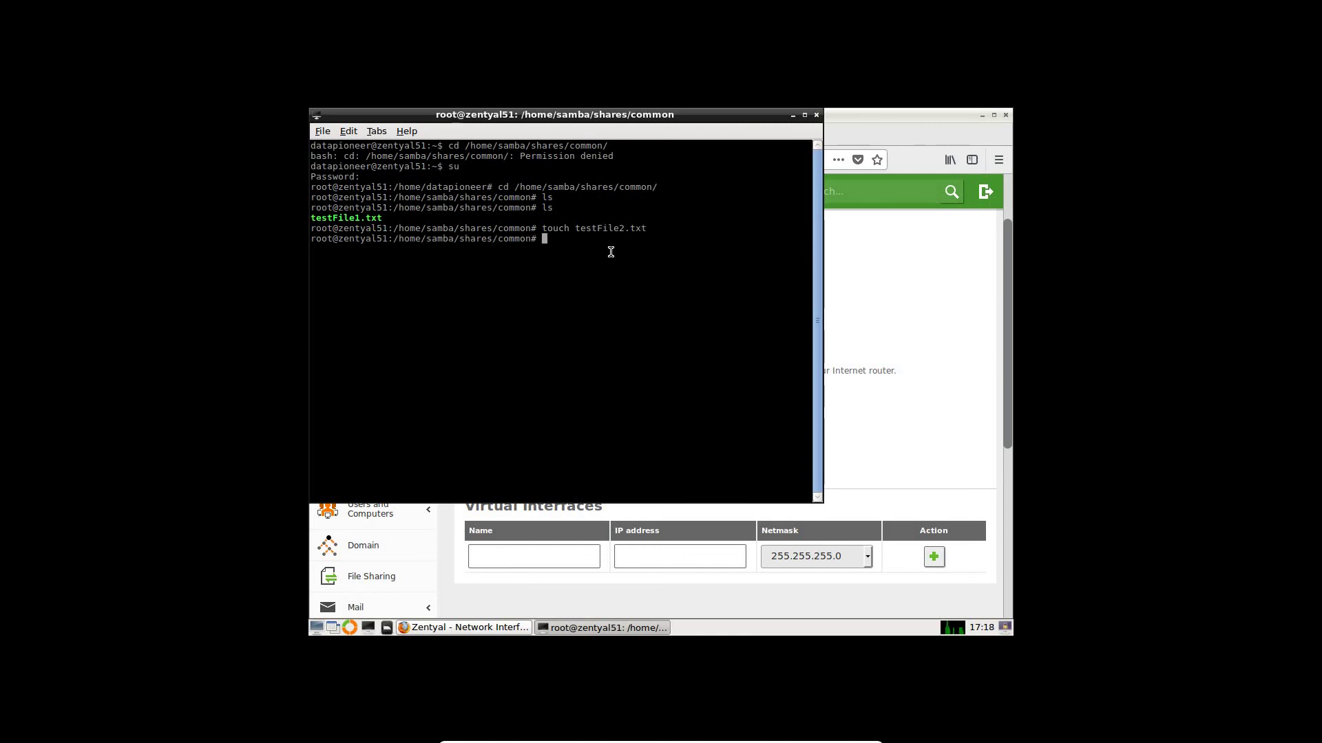
right_click(610, 252)
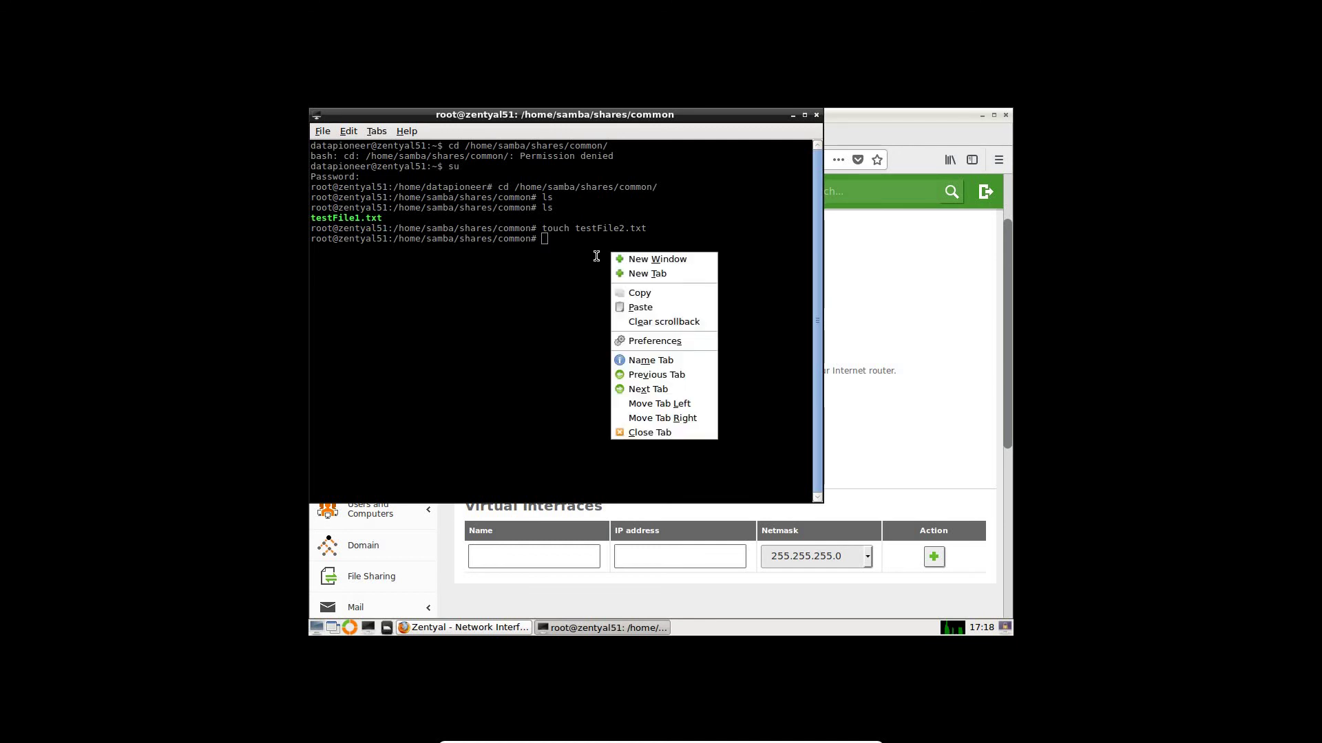
click(592, 251)
text(ls -lh)
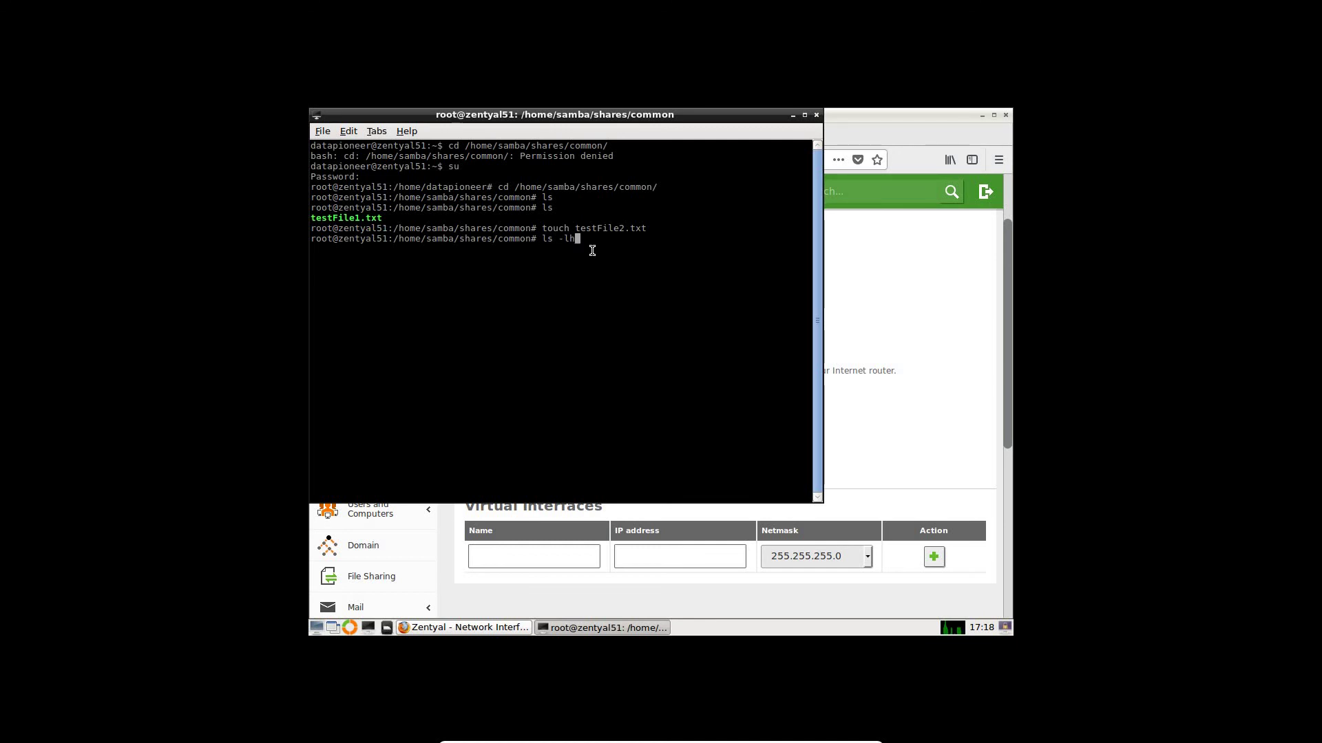
key(Return)
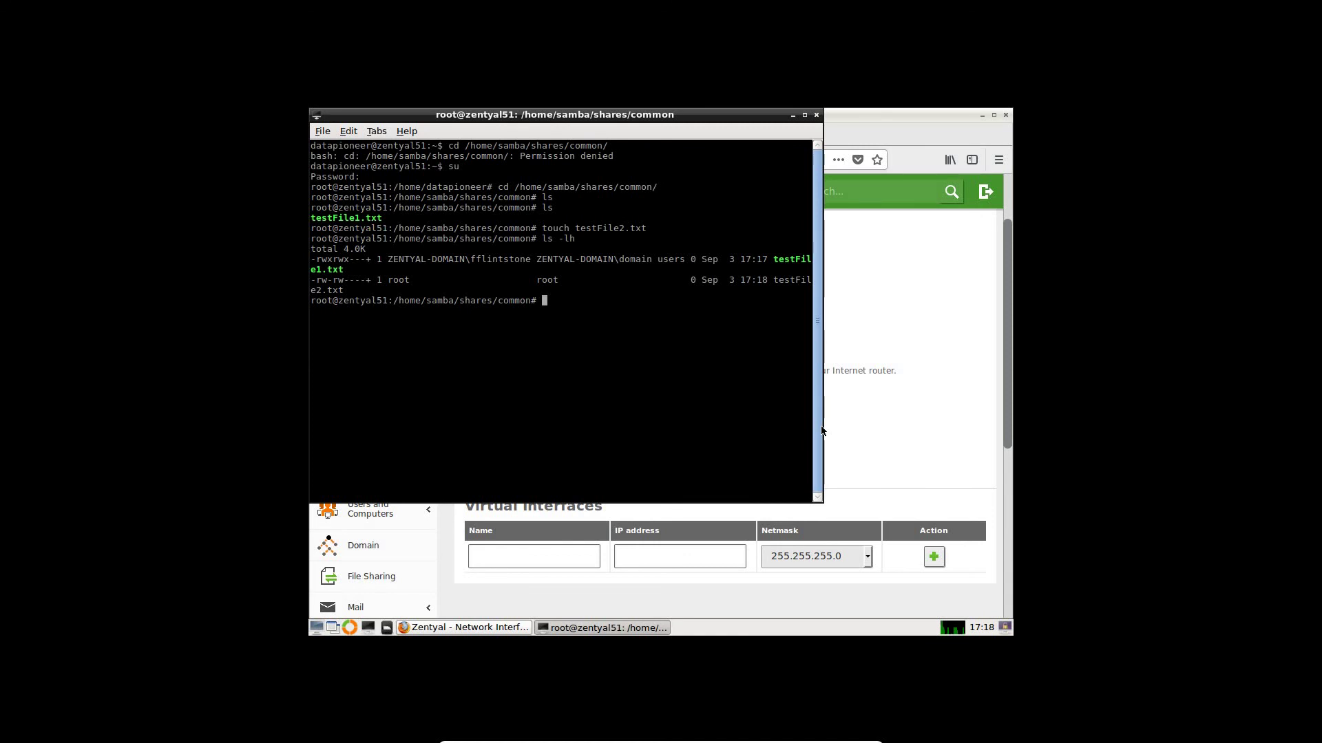
- Widen the terminal window and list the file names in the common directory with ls
drag(836, 428, 896, 427)
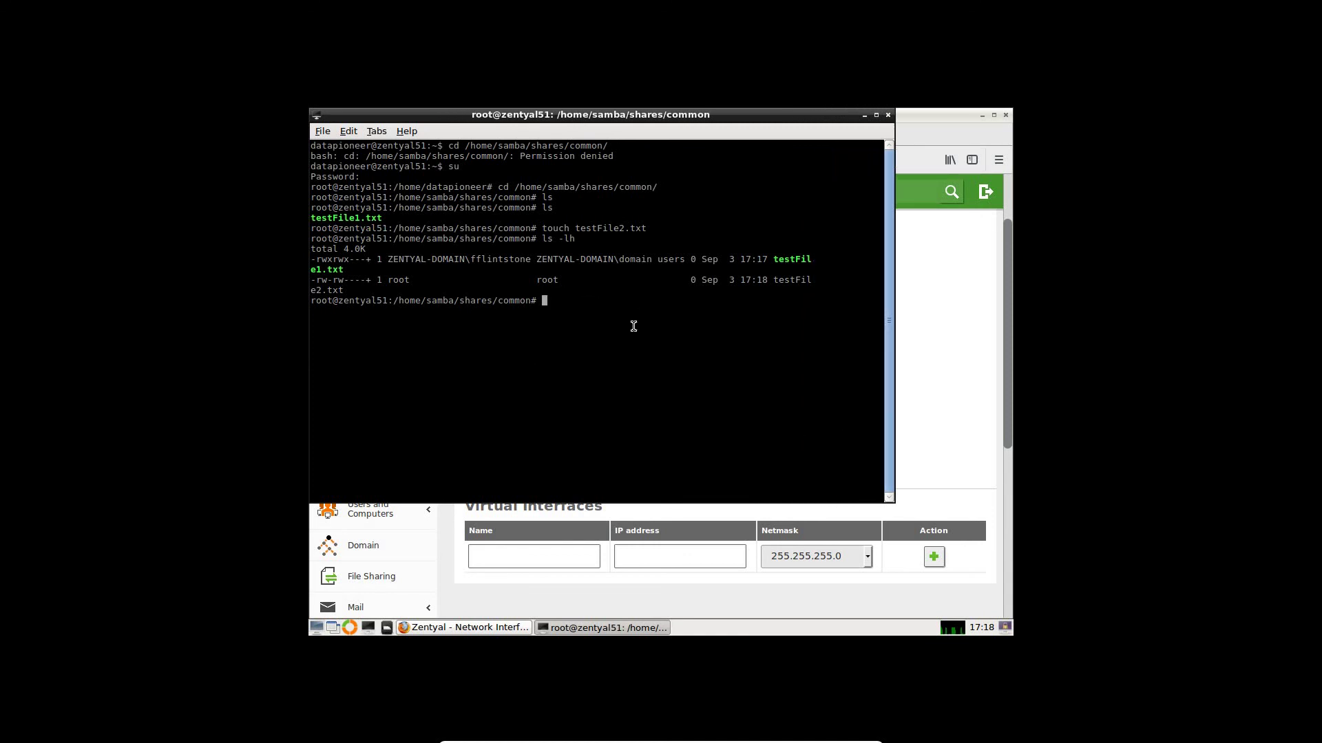
text(ls)
key(Return)
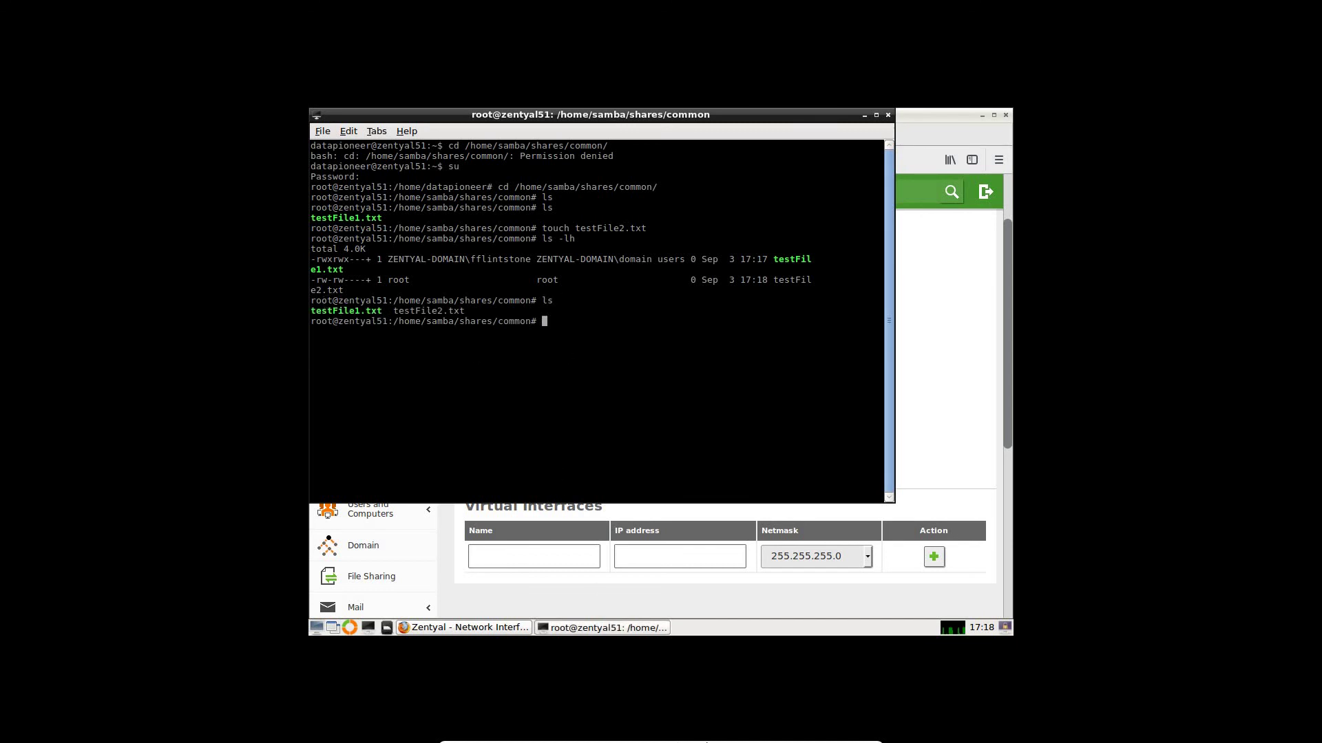
- Leave the virtual machine and check the common (H:) share in the host's File Explorer for testFile2.txt
mouse_move(798, 737)
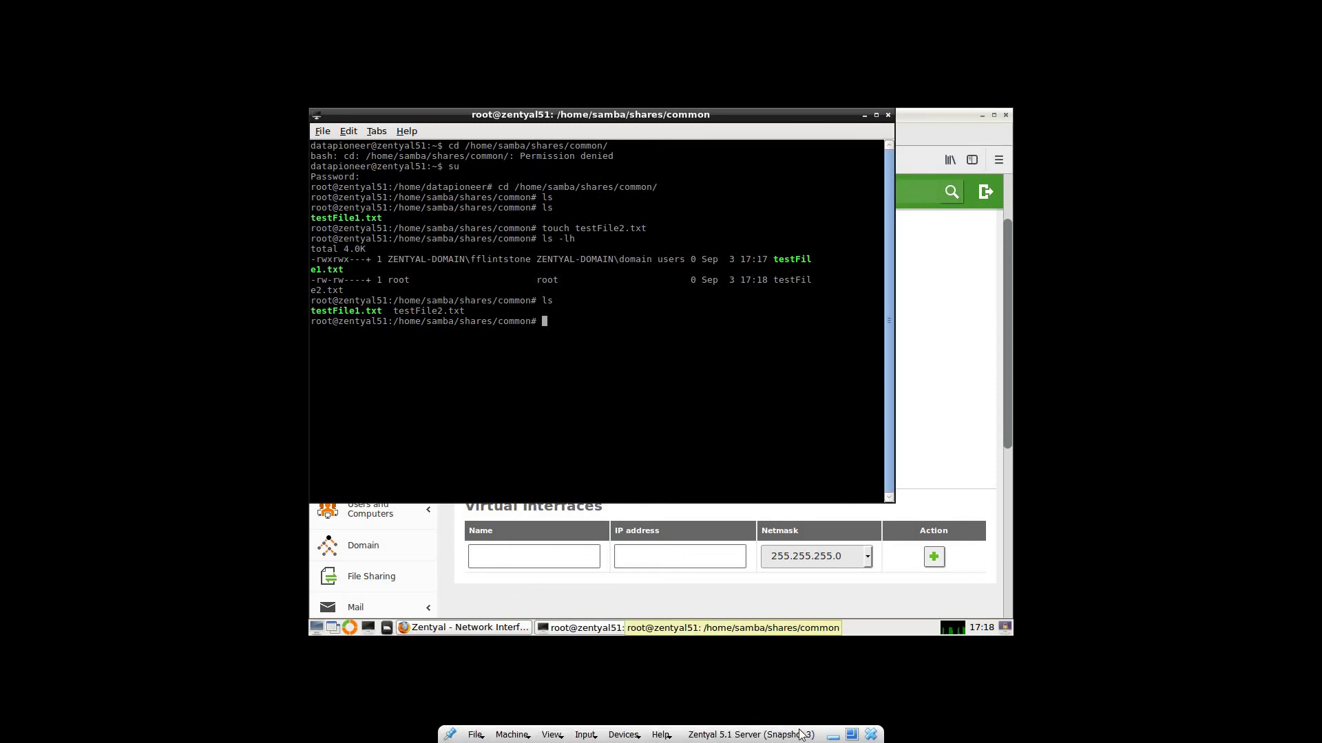
click(833, 735)
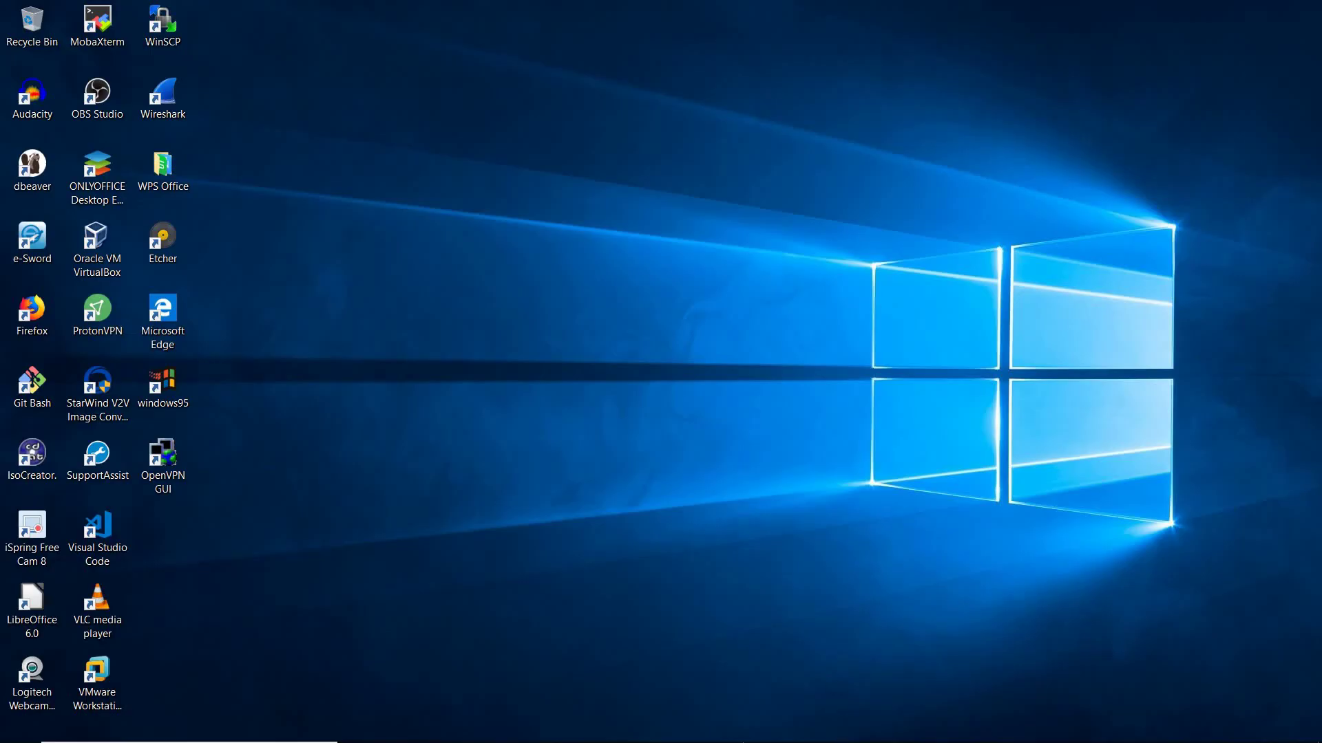
mouse_move(871, 728)
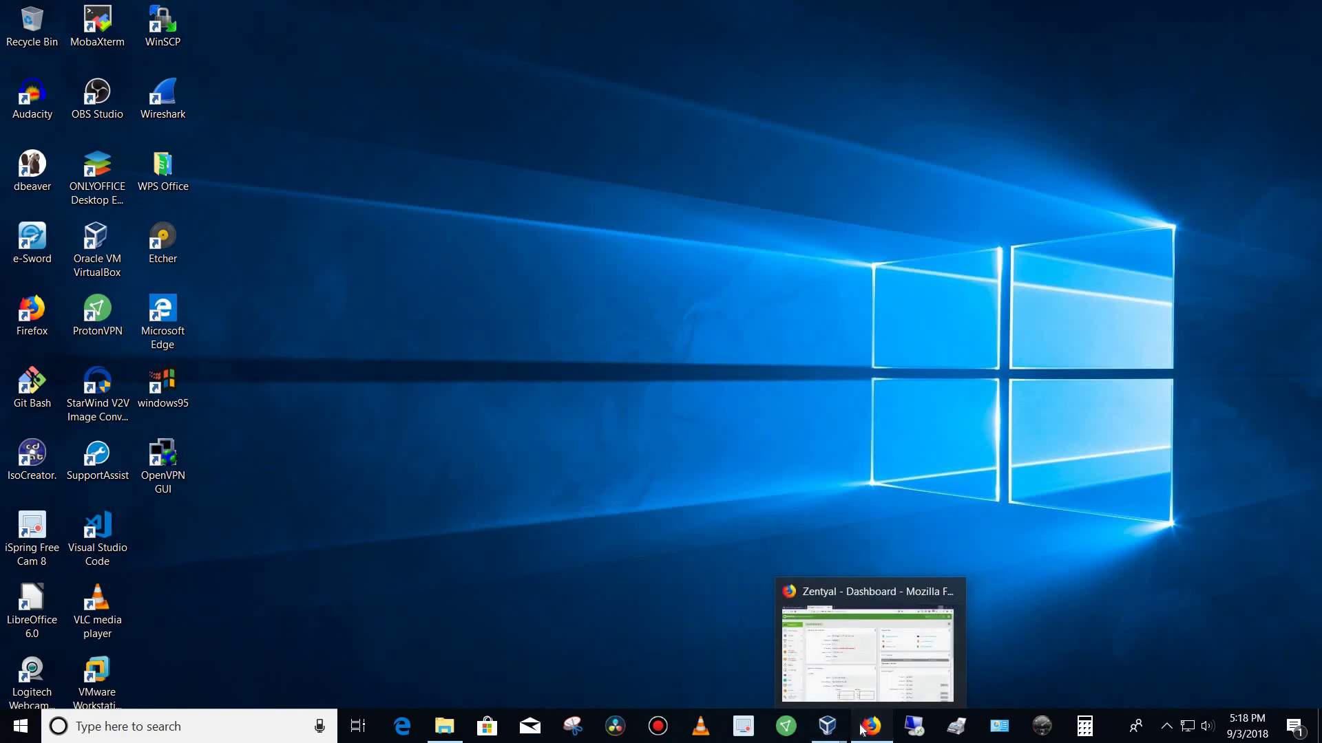
click(785, 661)
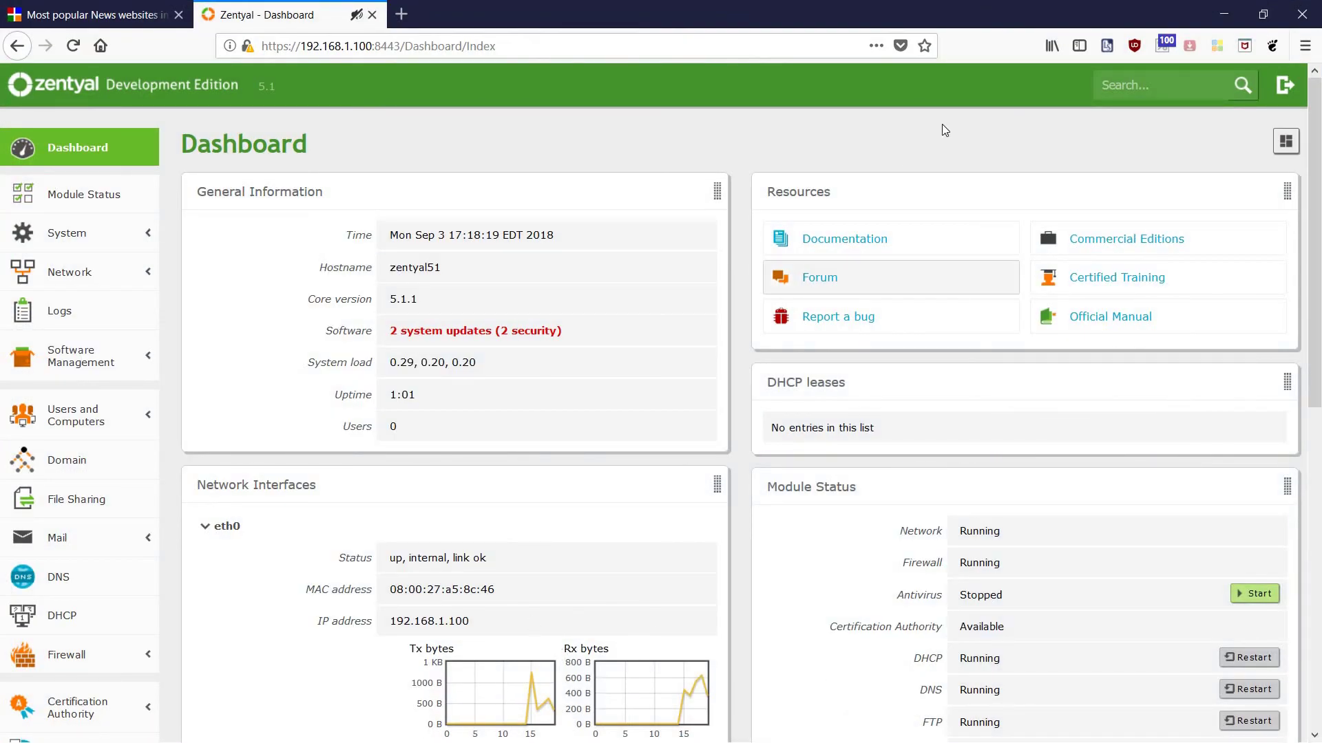
click(1224, 13)
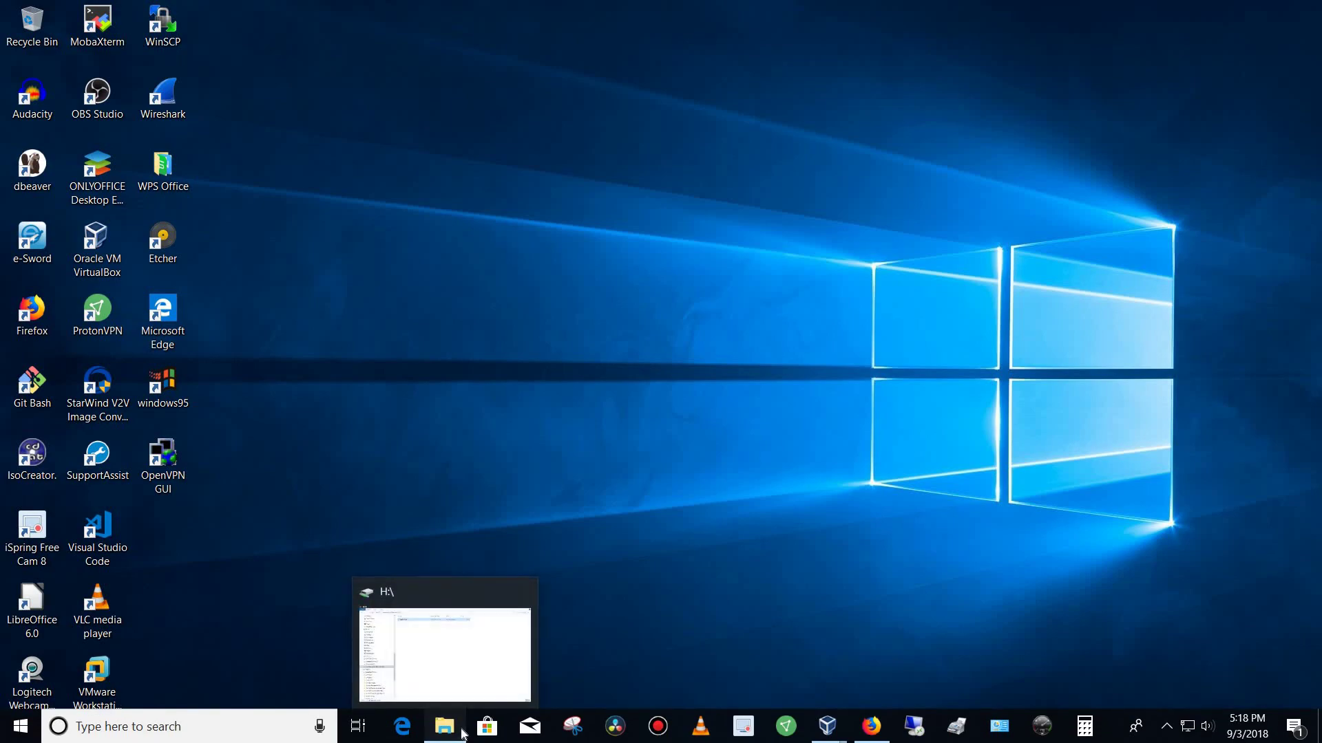
click(463, 735)
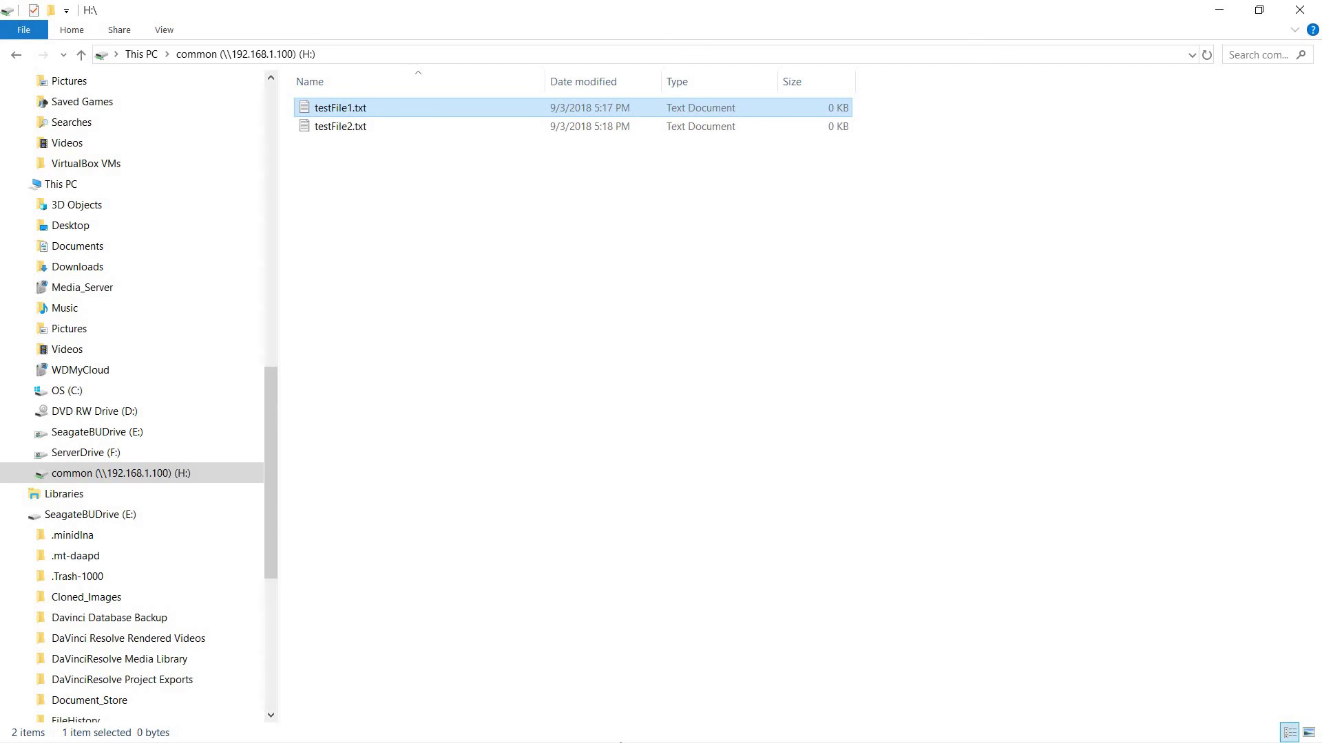
- Minimize File Explorer, review the Zentyal Dashboard in Firefox, and minimize the browser to show the desktop
click(1219, 11)
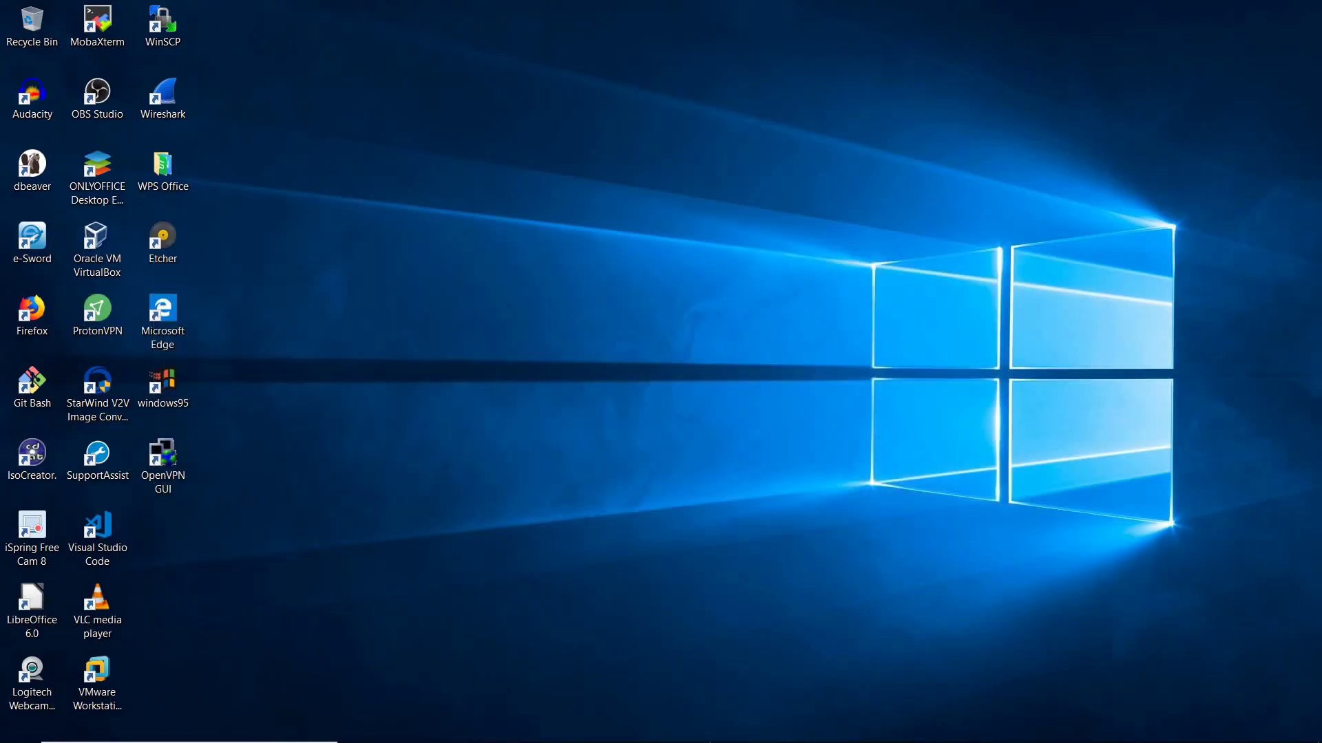
mouse_move(734, 740)
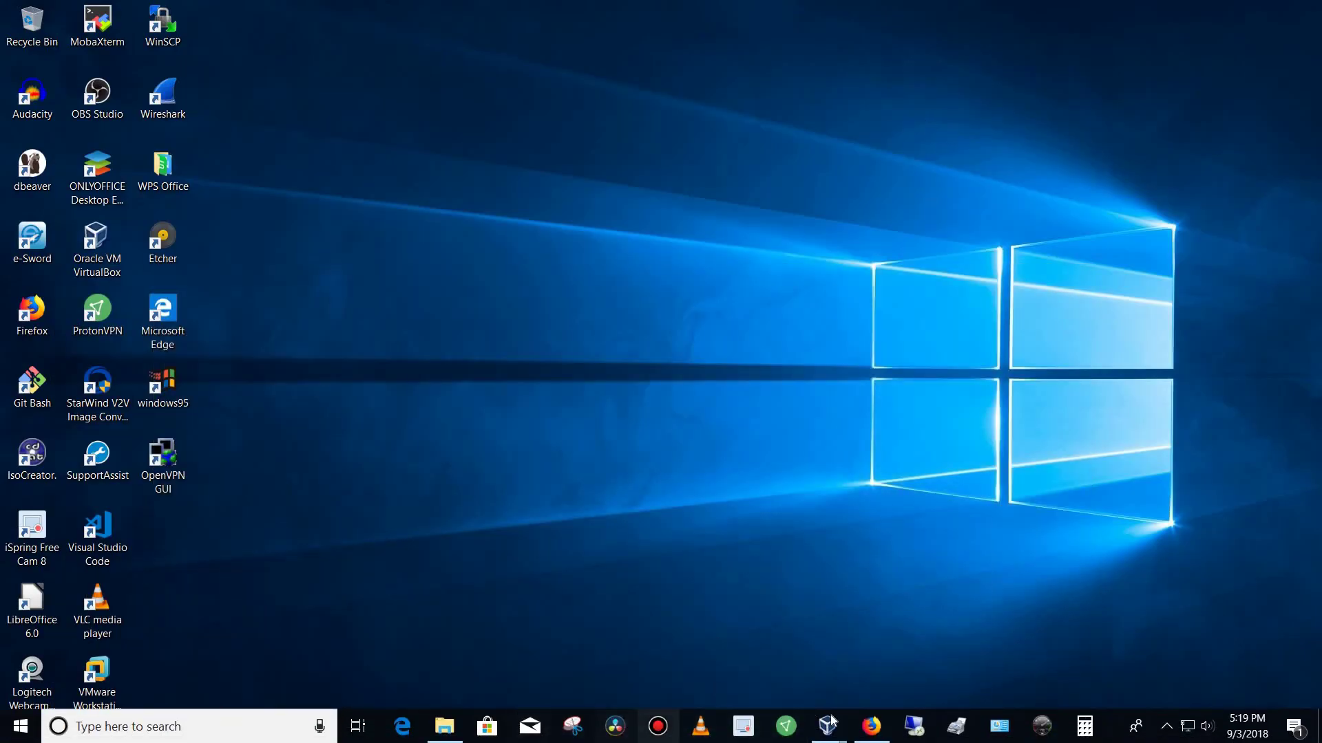
mouse_move(871, 726)
click(866, 648)
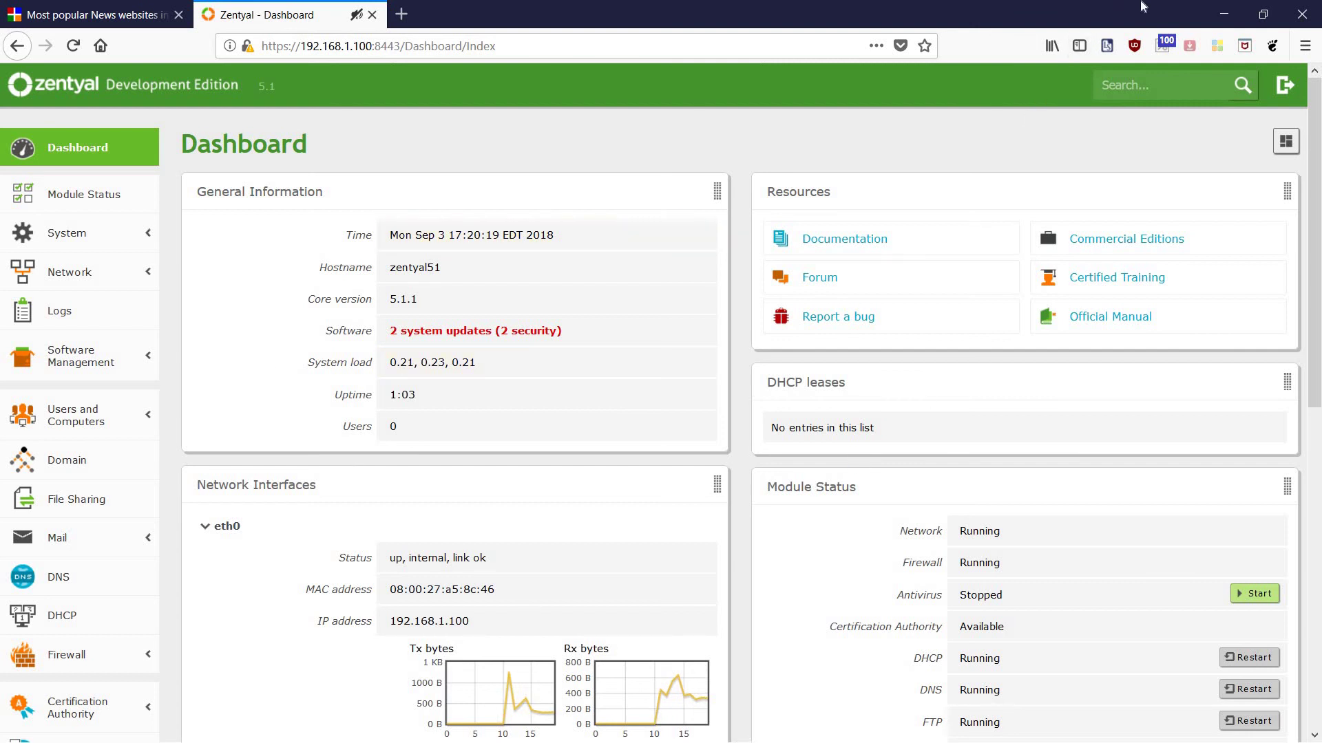
click(1223, 15)
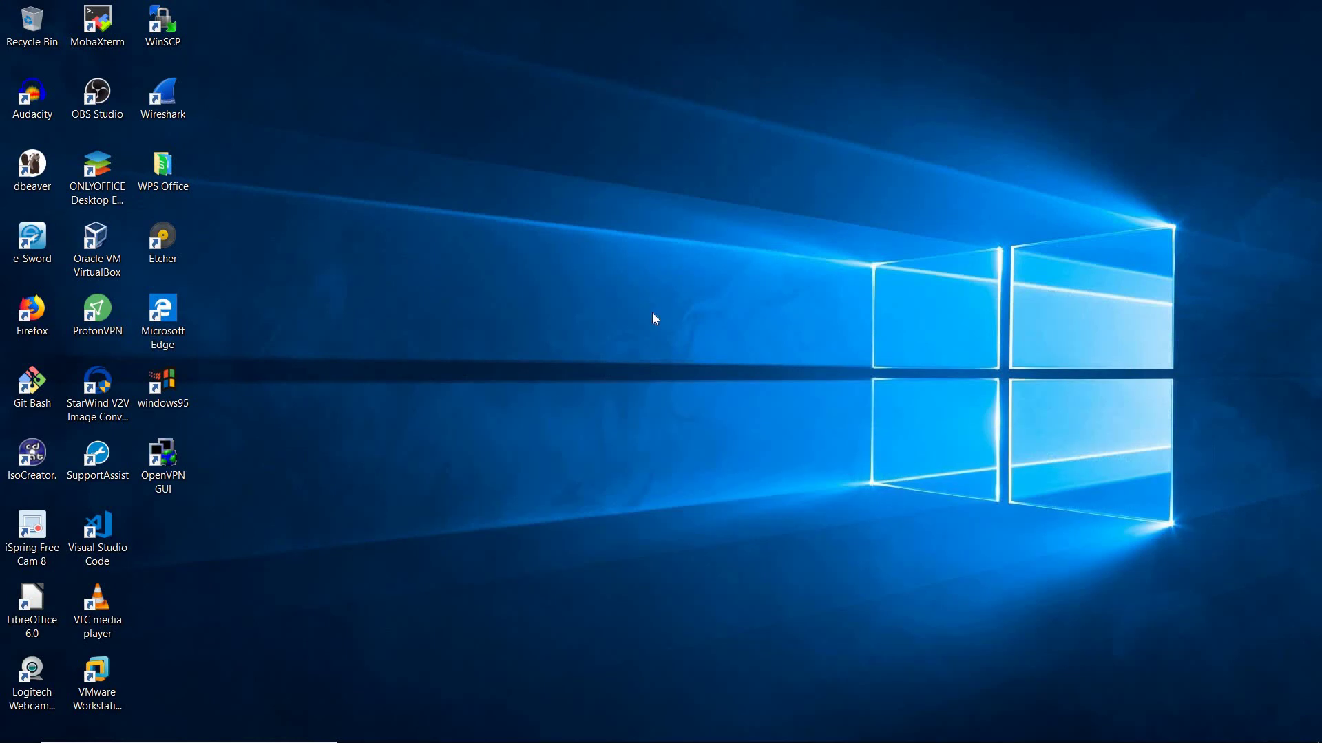